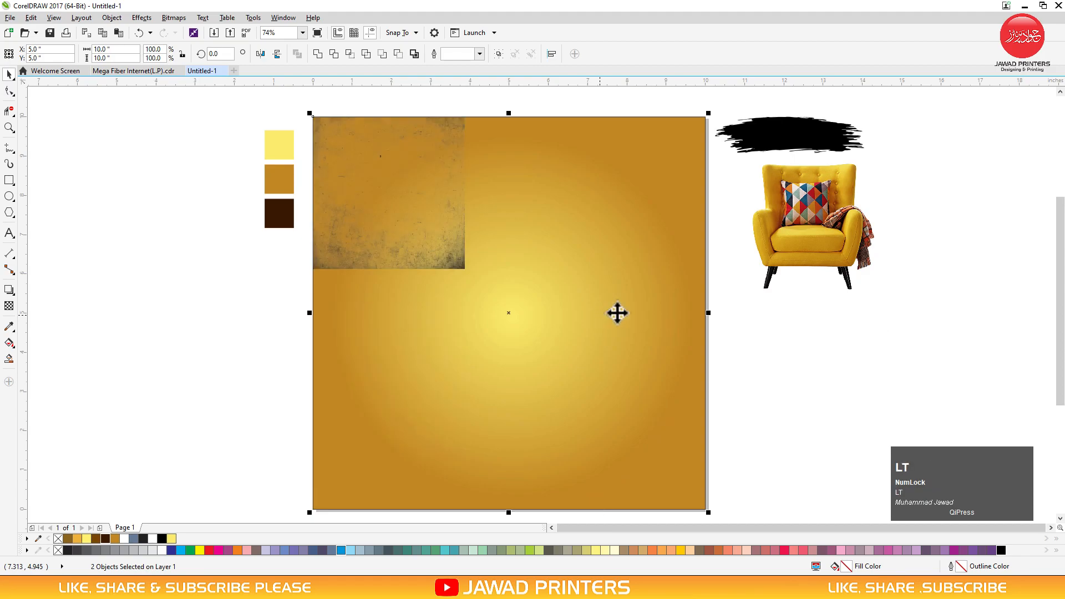
Enlarge the grunge texture to cover the page square and set its transparency merge mode to Overlay
left_click(446, 224)
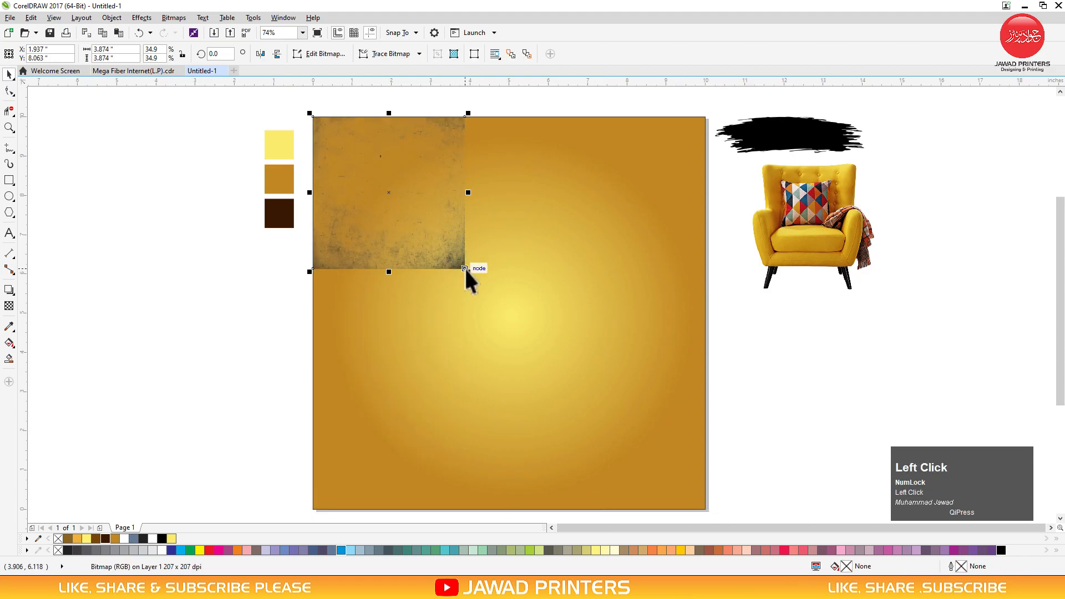
left_click_drag(469, 271, 709, 505)
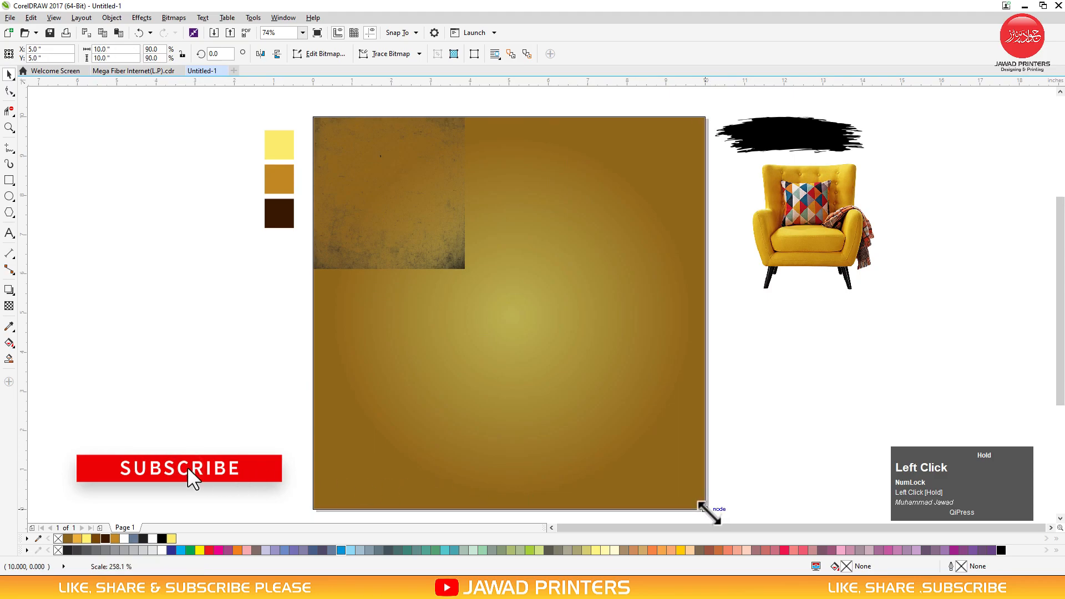
left_click(9, 306)
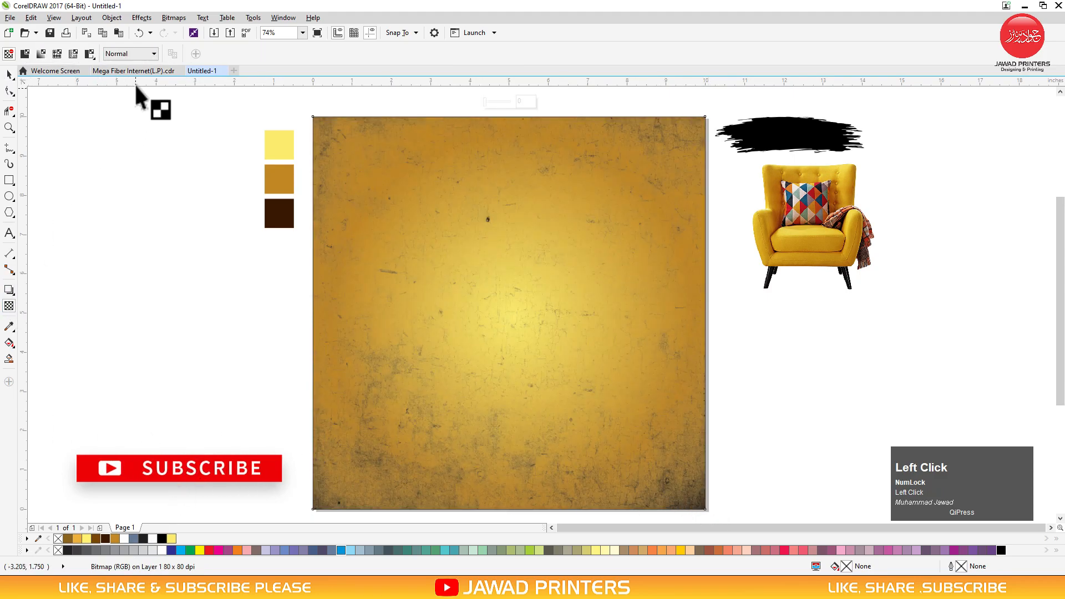
left_click(145, 54)
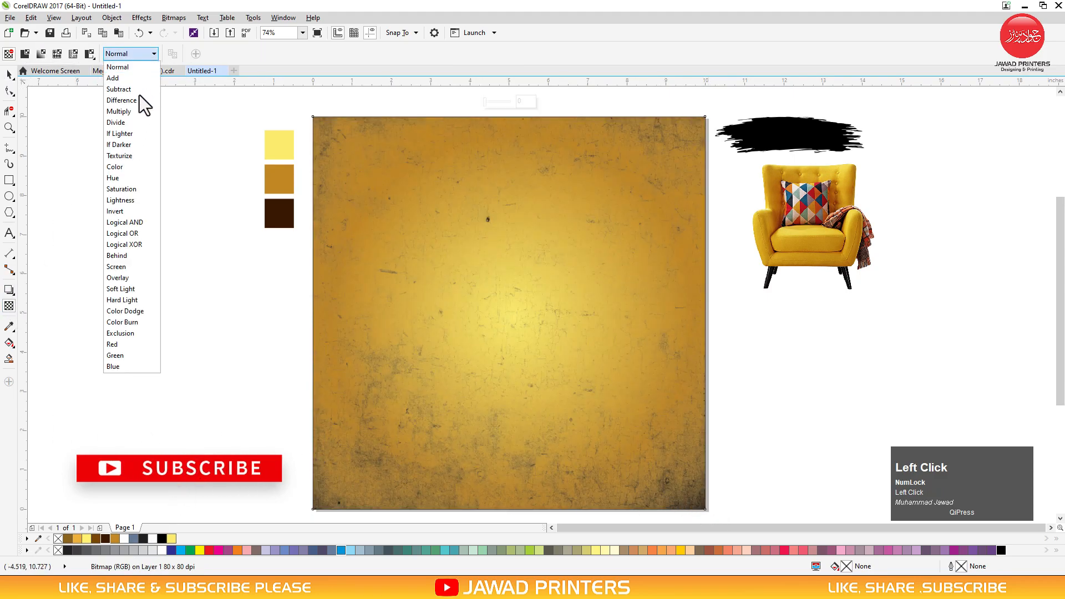
left_click(137, 279)
left_click(11, 78)
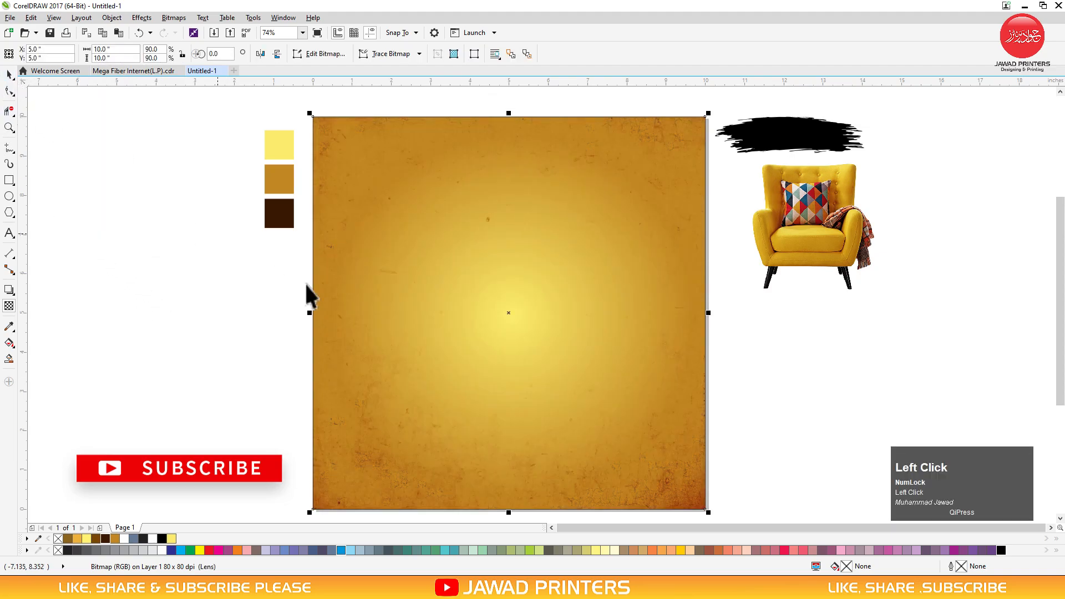
PowerClip the texture inside the yellow gradient background square
left_click_drag(512, 312, 61, 298)
right_click(101, 236)
left_click(113, 243)
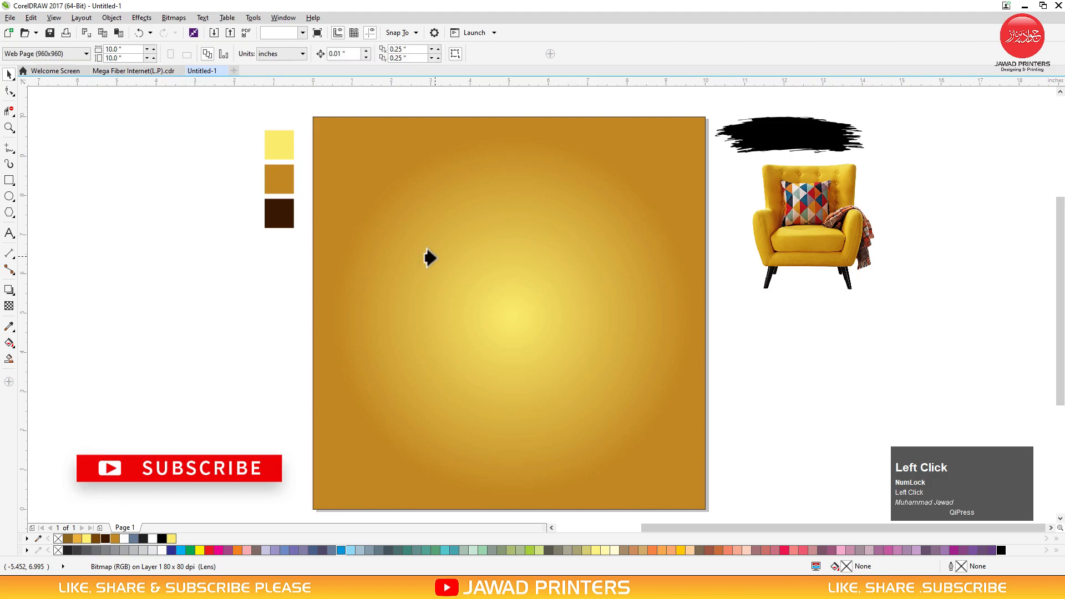
left_click(339, 275)
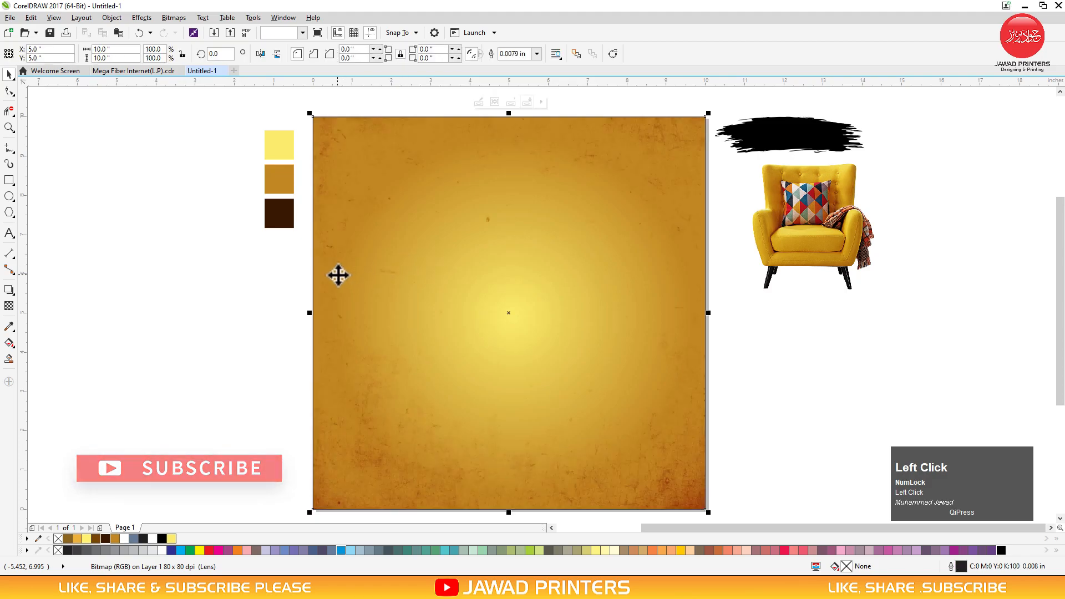
Centre the armchair on the background, enlarge it to 83%, and draw an ellipse beside the page
left_click(207, 314)
left_click(798, 222)
left_click_drag(814, 229, 504, 329)
left_click(627, 337, "shift")
key("c")
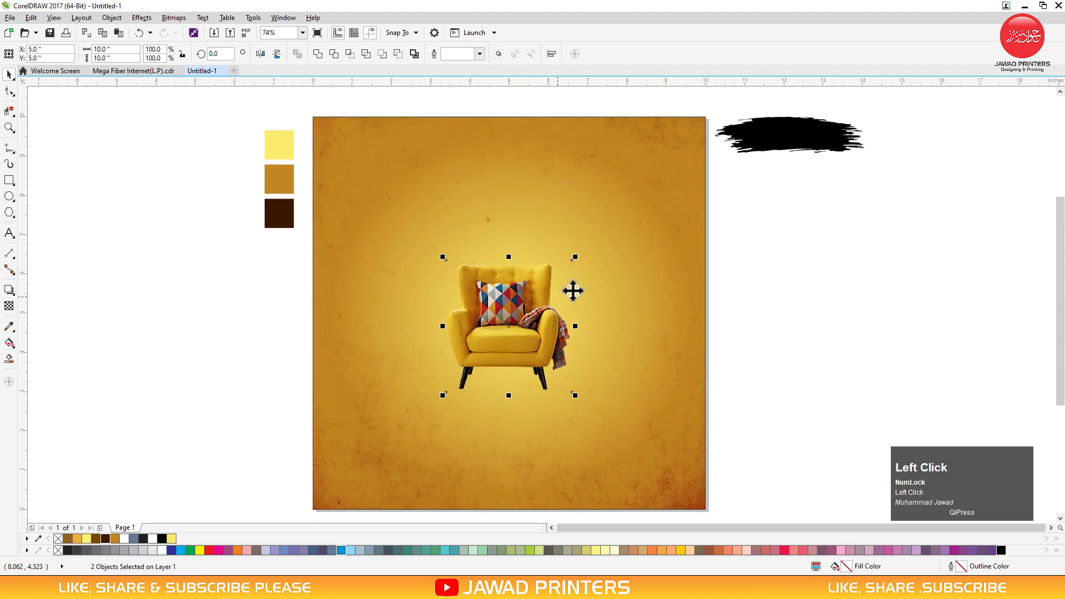
left_click_drag(575, 256, 603, 224)
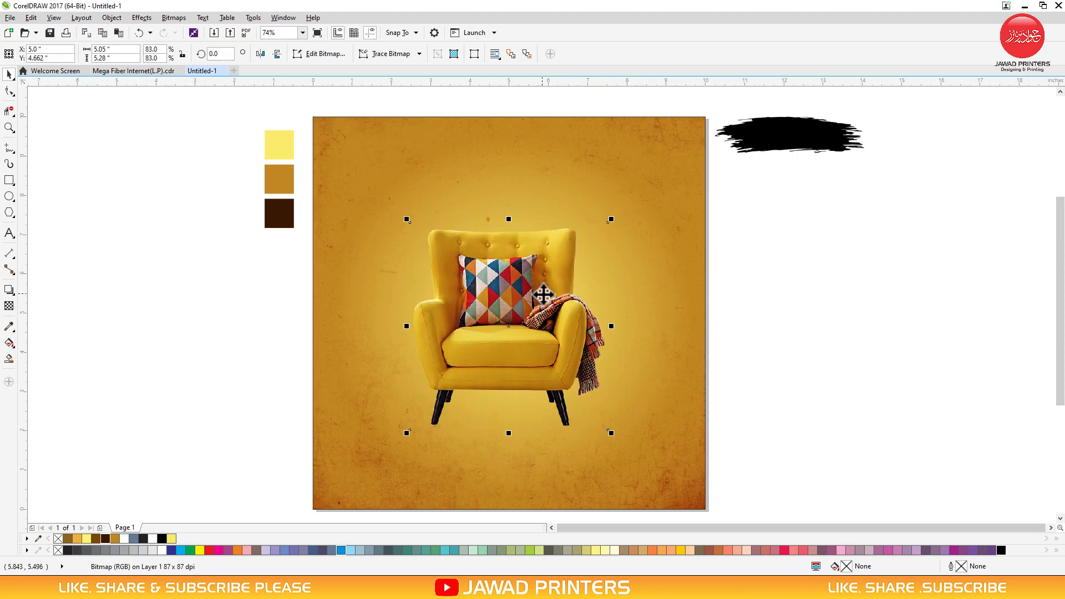
left_click(7, 213)
left_click_drag(138, 345, 306, 406)
Give the ellipse a widened radial black-to-white fountain fill with the Interactive Fill tool
key("space")
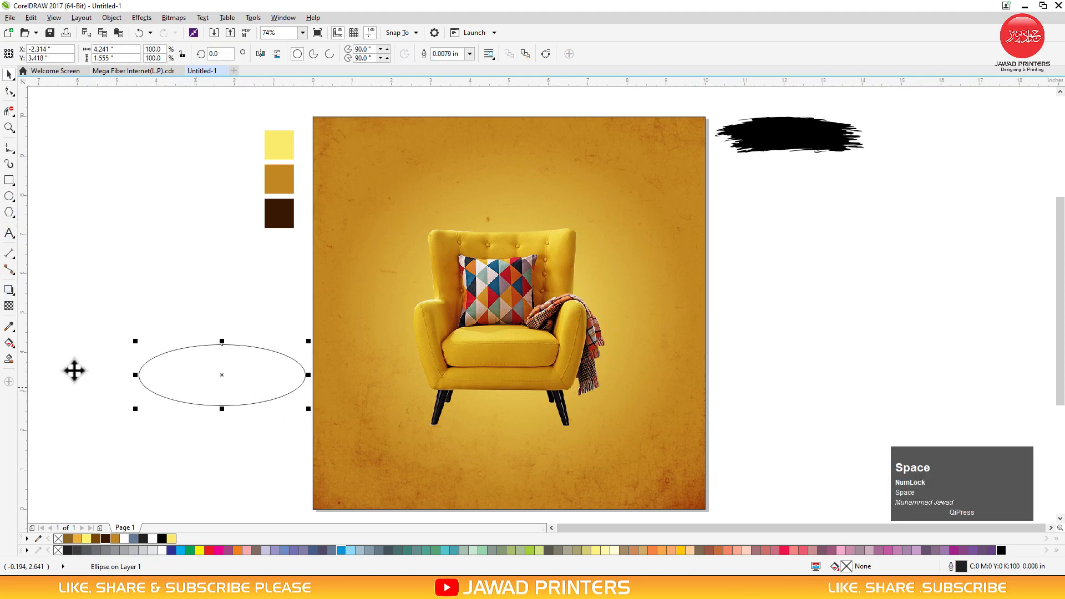
left_click(9, 342)
left_click_drag(151, 379, 299, 405)
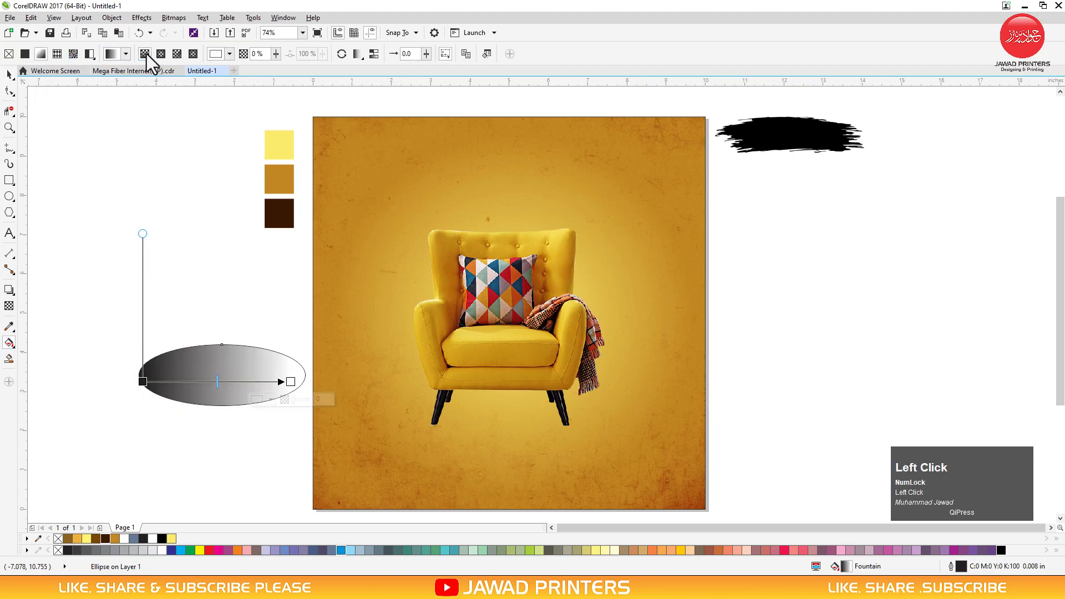
left_click(161, 54)
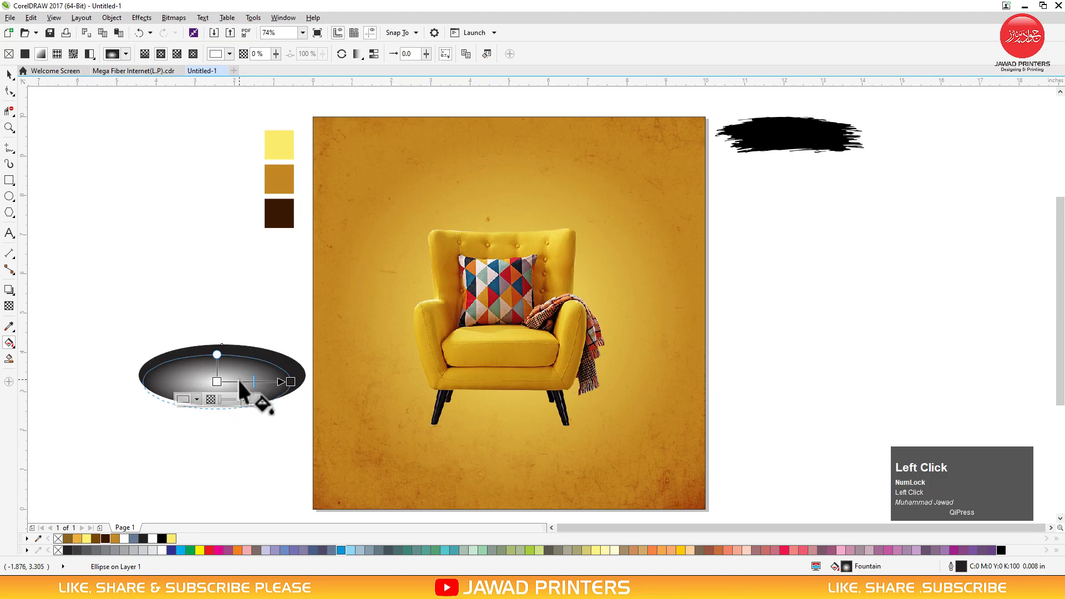
left_click_drag(244, 379, 252, 371)
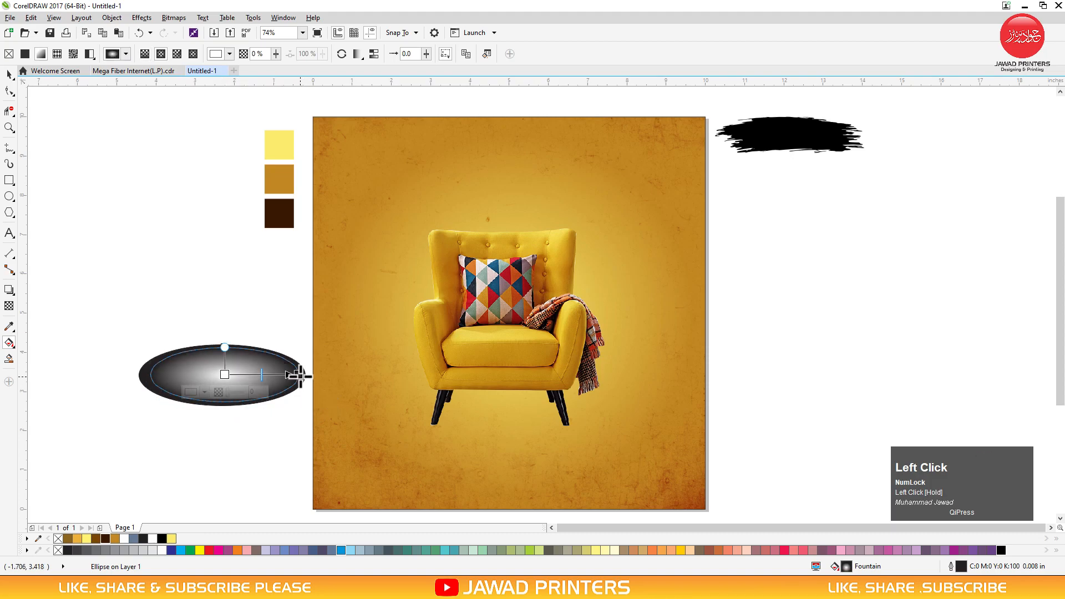
left_click_drag(161, 551, 224, 375)
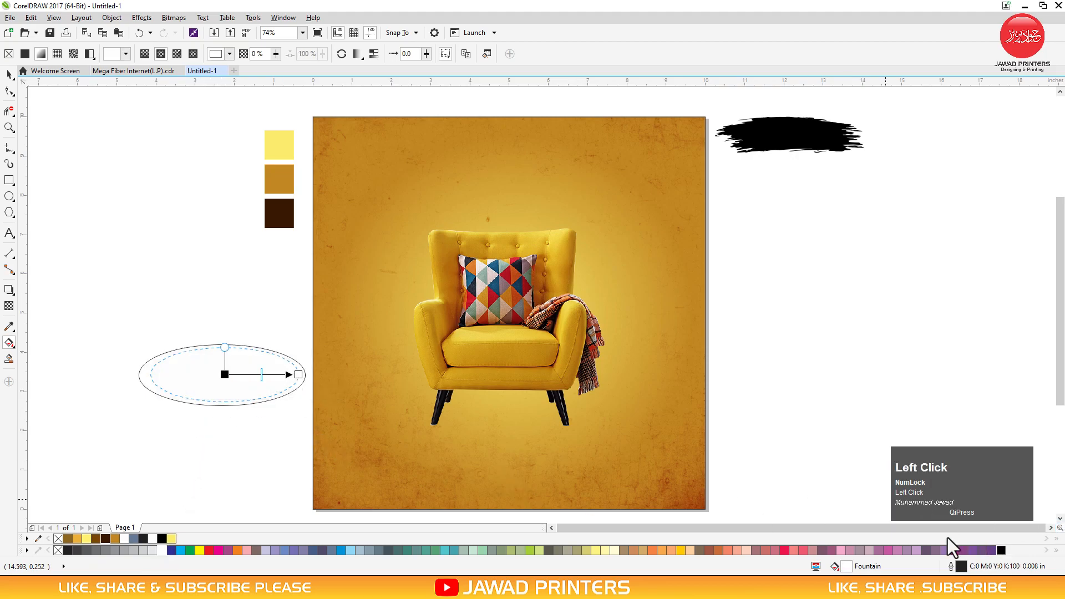
left_click_drag(300, 375, 237, 374)
Remove the ellipse's outline and set its transparency merge mode to Overlay
key("space")
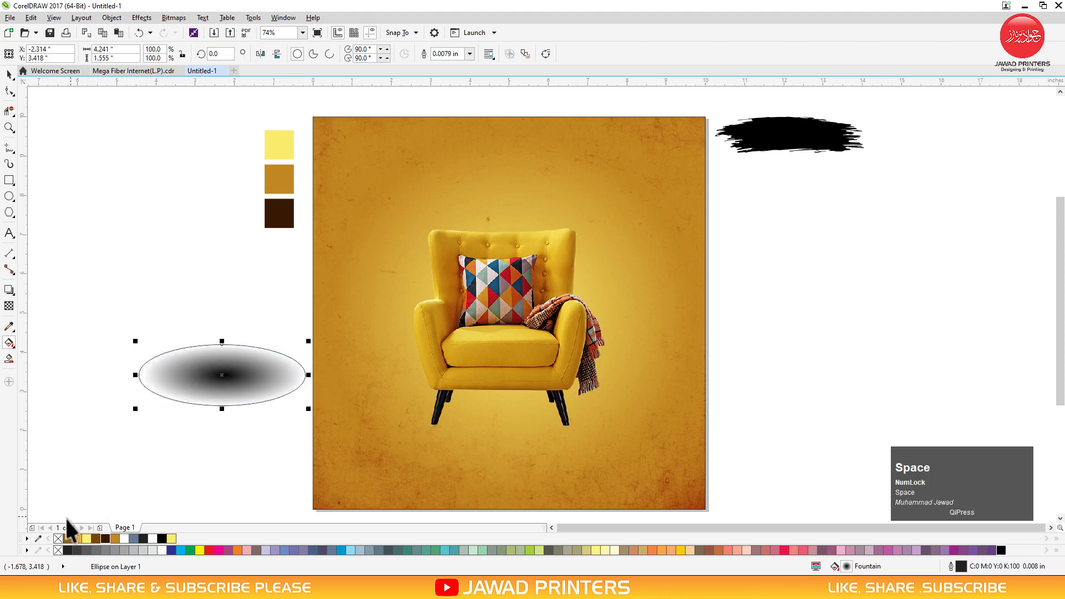
right_click(55, 537)
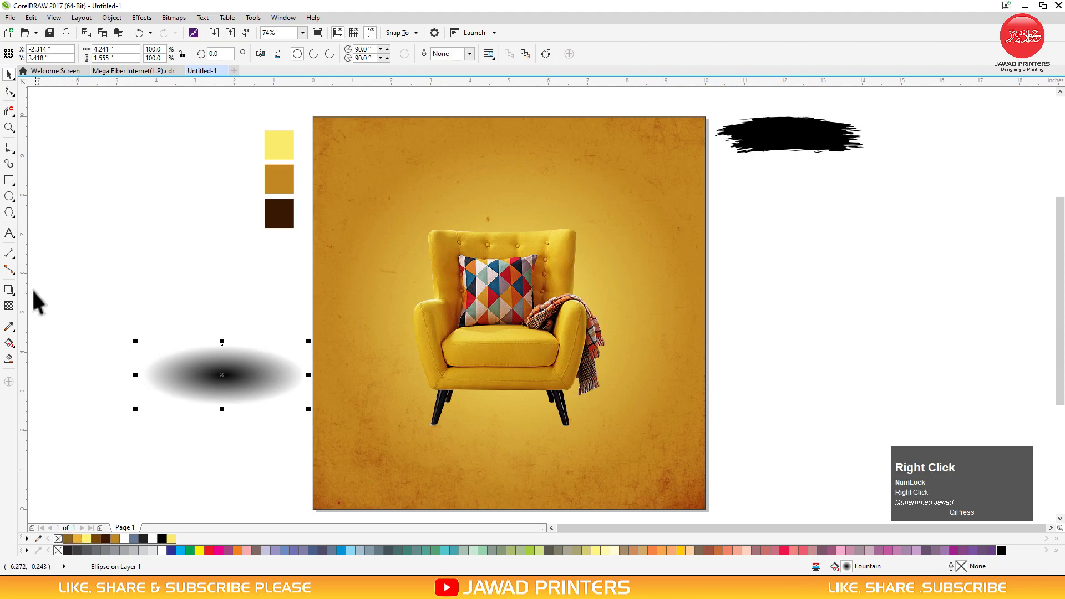
left_click(10, 305)
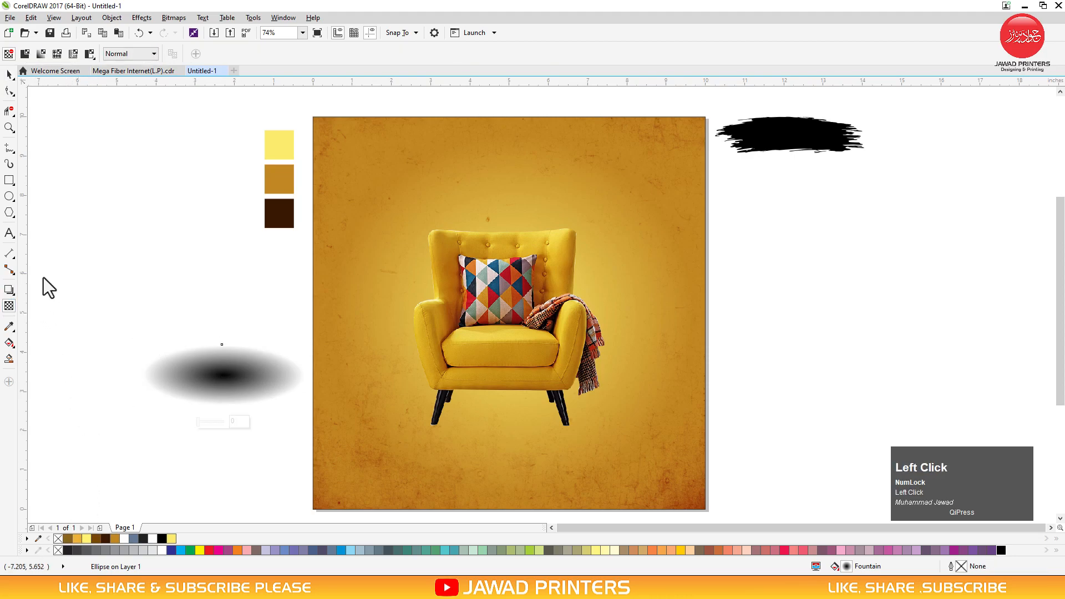
left_click(150, 53)
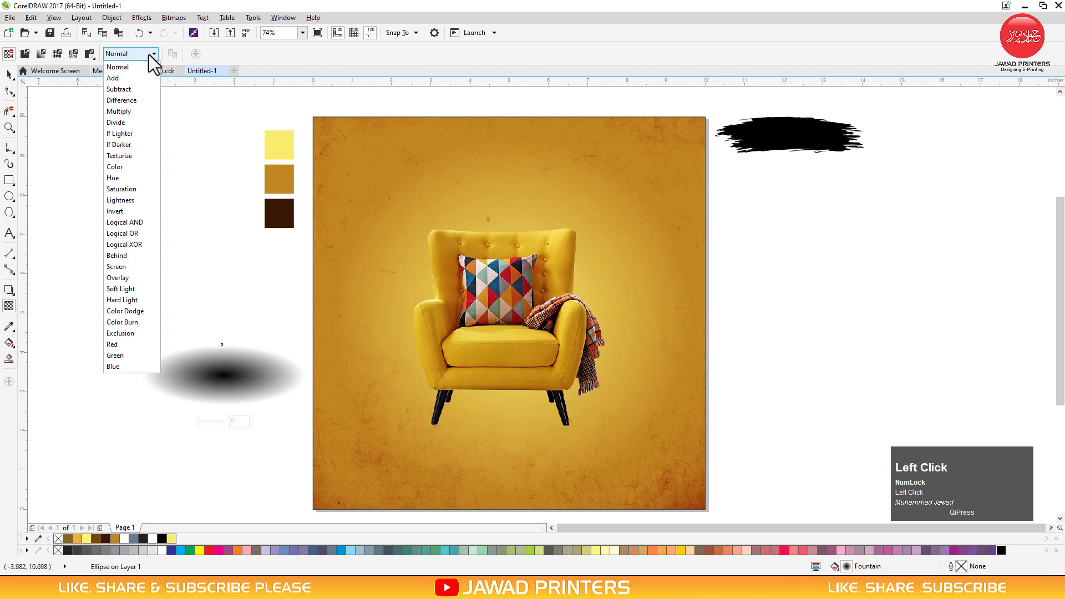
left_click(134, 278)
left_click(9, 75)
Place the glow ellipse under the chair's legs, bring the chair in front, and slightly enlarge the ellipse
left_click_drag(224, 375, 501, 408)
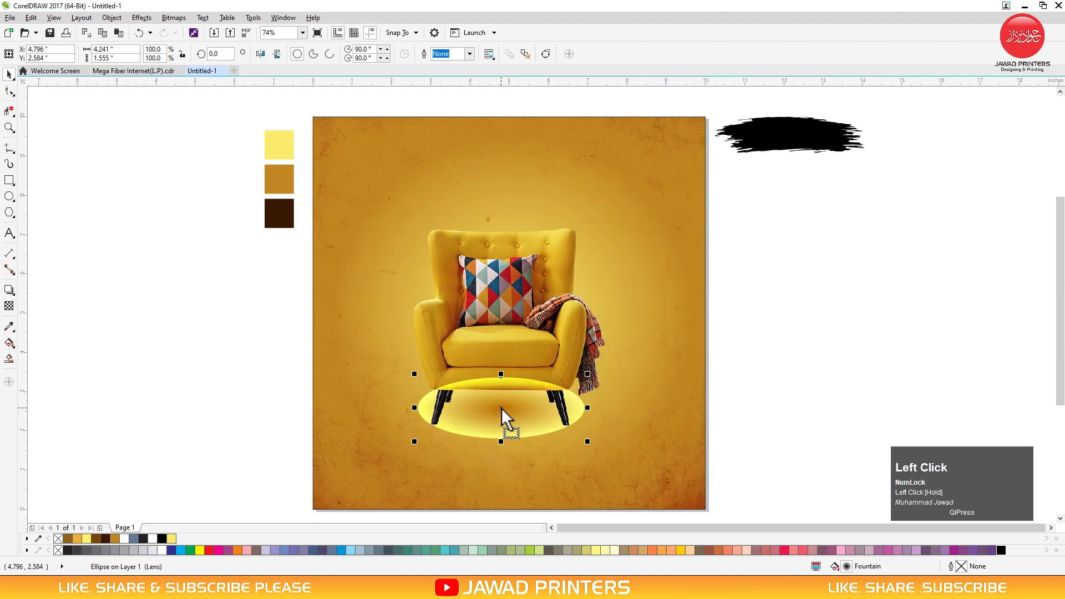
left_click(507, 318)
key("shift+Page_Up")
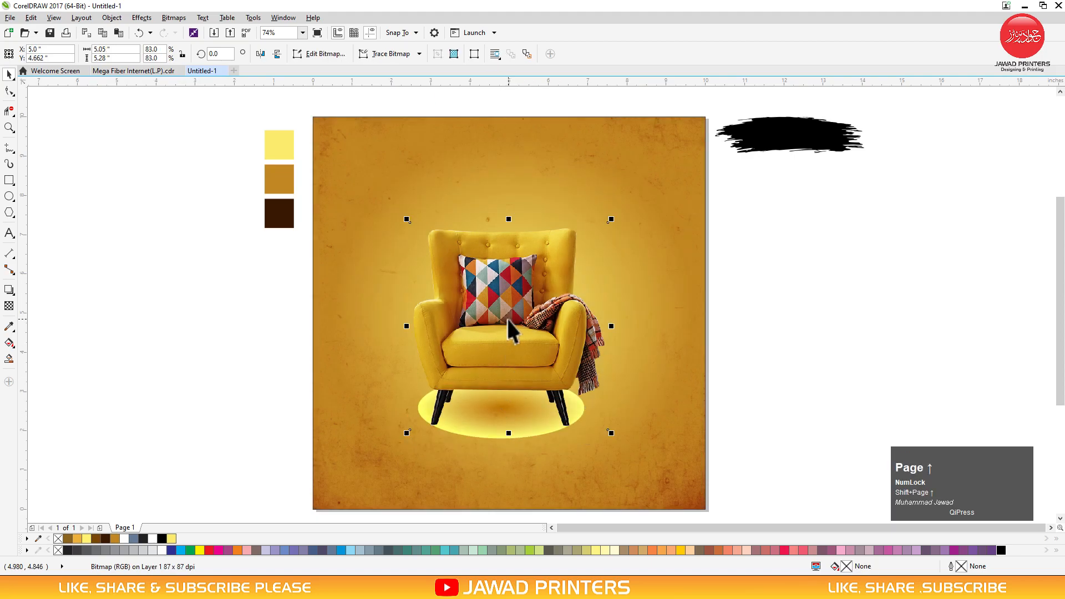
left_click(544, 426)
left_click(534, 430)
mouse_move(585, 442)
left_mouse_down()
mouse_move(592, 453)
mouse_move(580, 437)
left_mouse_up()
Centre both the ellipse and the chair horizontally on the background
left_click(628, 368)
key("c")
left_click(740, 368)
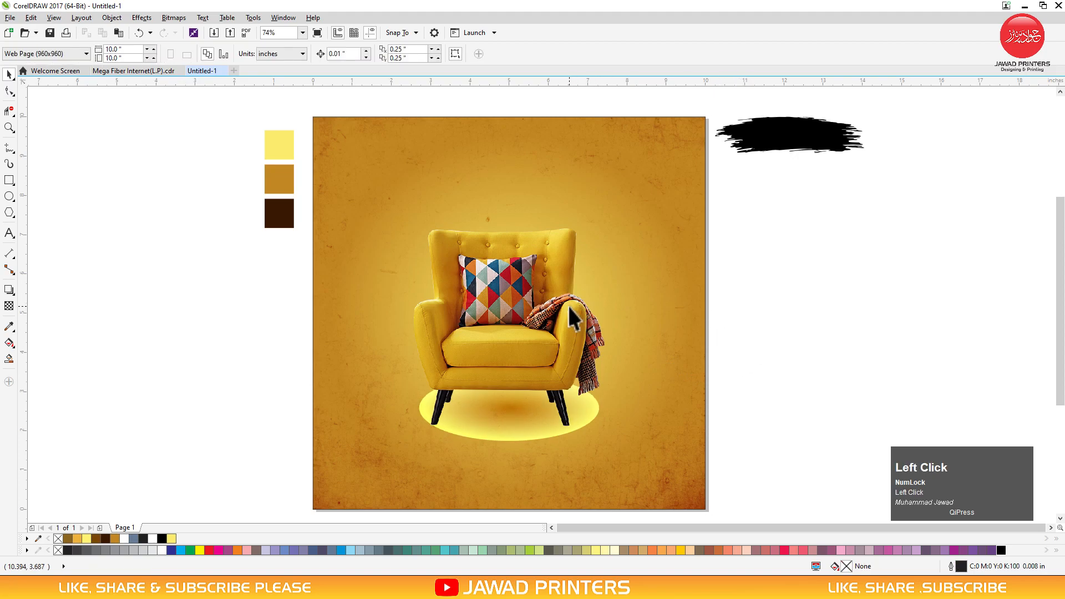
left_click(638, 307, "shift")
key("c")
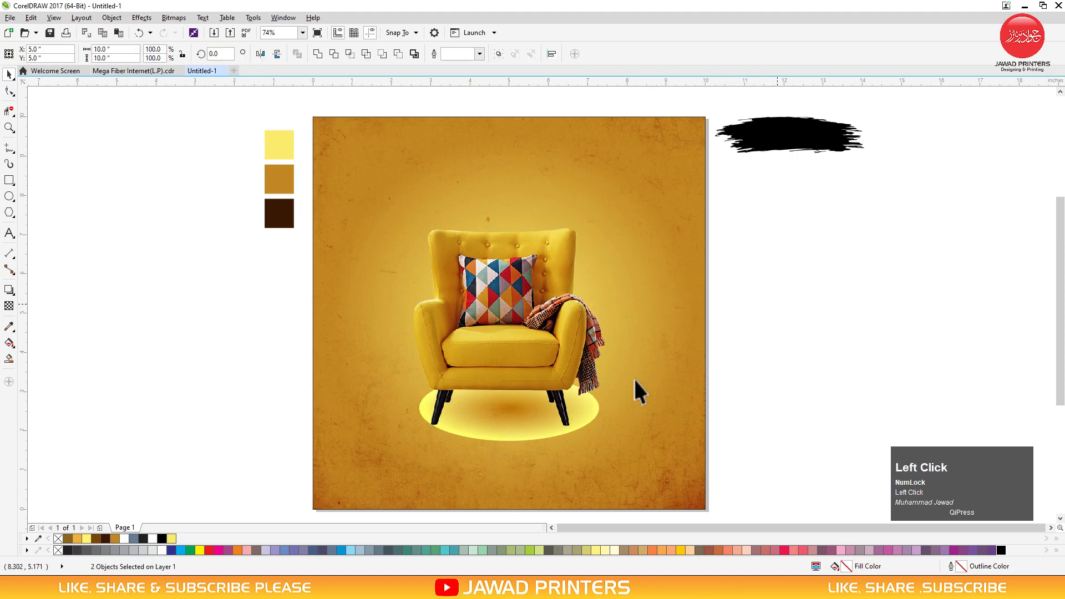
Nudge the ellipse slightly left and up and widen its radial gradient into a soft glow
left_click(522, 417)
left_click(526, 431)
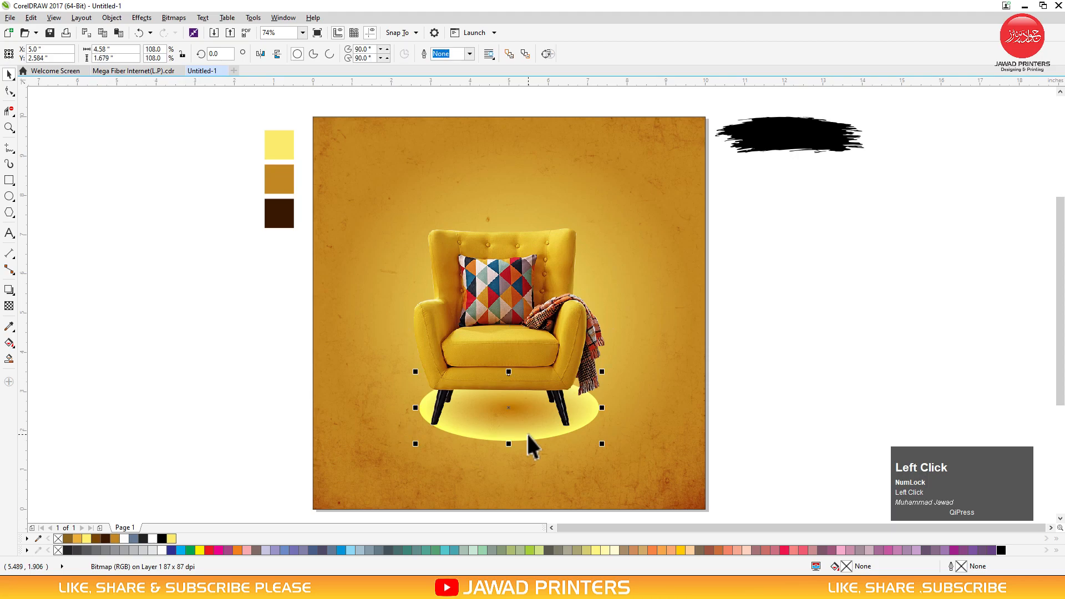
key("Left")
key("Left")
key("Left")
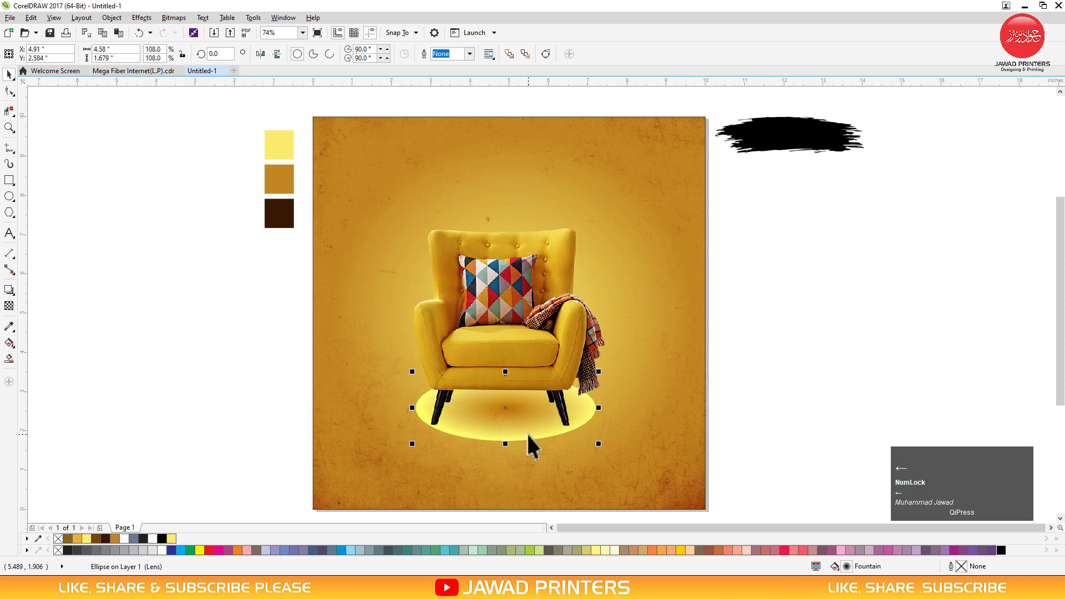
key("Up")
key("g")
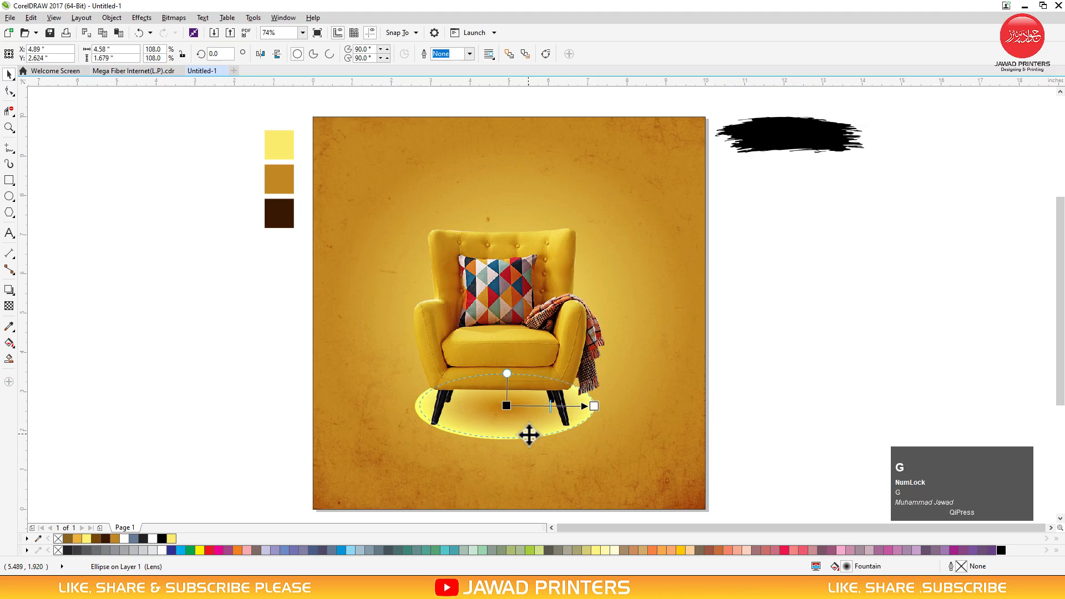
left_click_drag(594, 406, 604, 406)
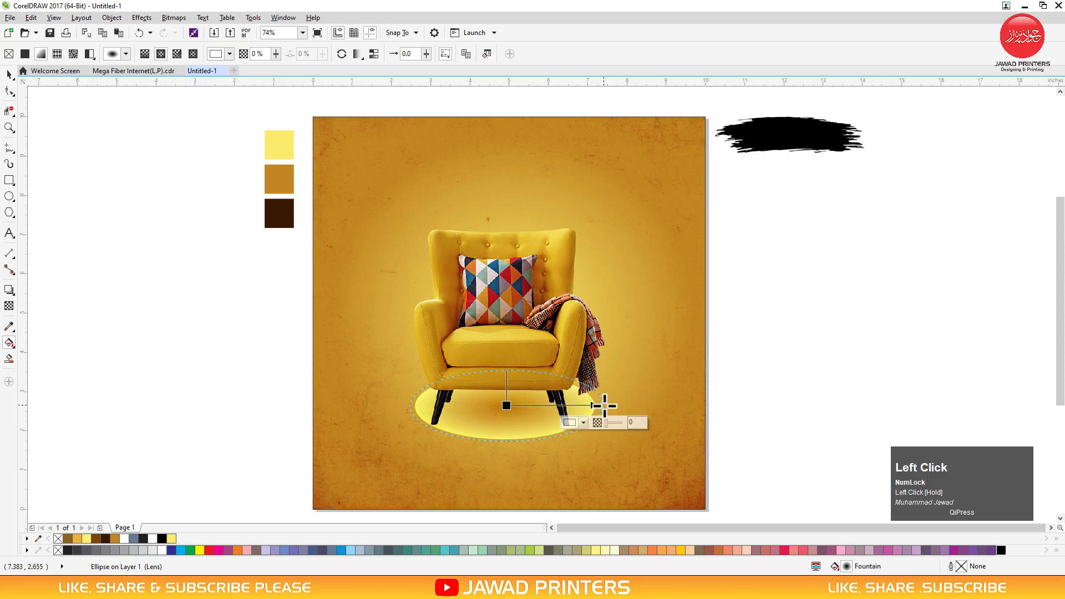
key("space")
left_click(743, 388)
key("F2")
left_click_drag(861, 116, 184, 336)
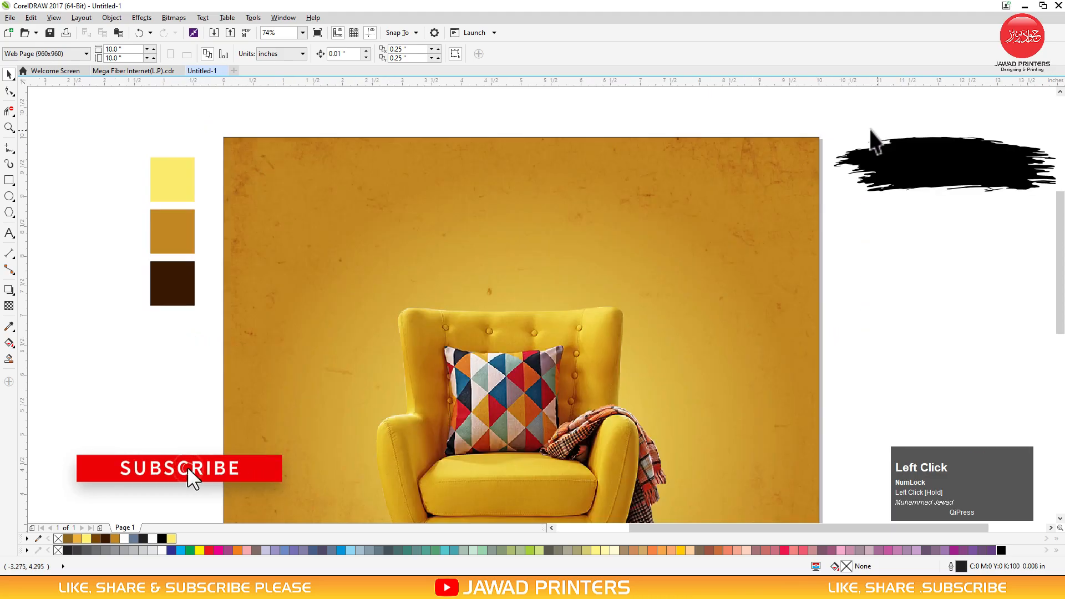
Move the black brush stroke to the top of the background, centre it, and enlarge it
mouse_move(943, 167)
left_mouse_down()
mouse_move(713, 218)
mouse_move(567, 210)
mouse_move(523, 191)
left_mouse_up()
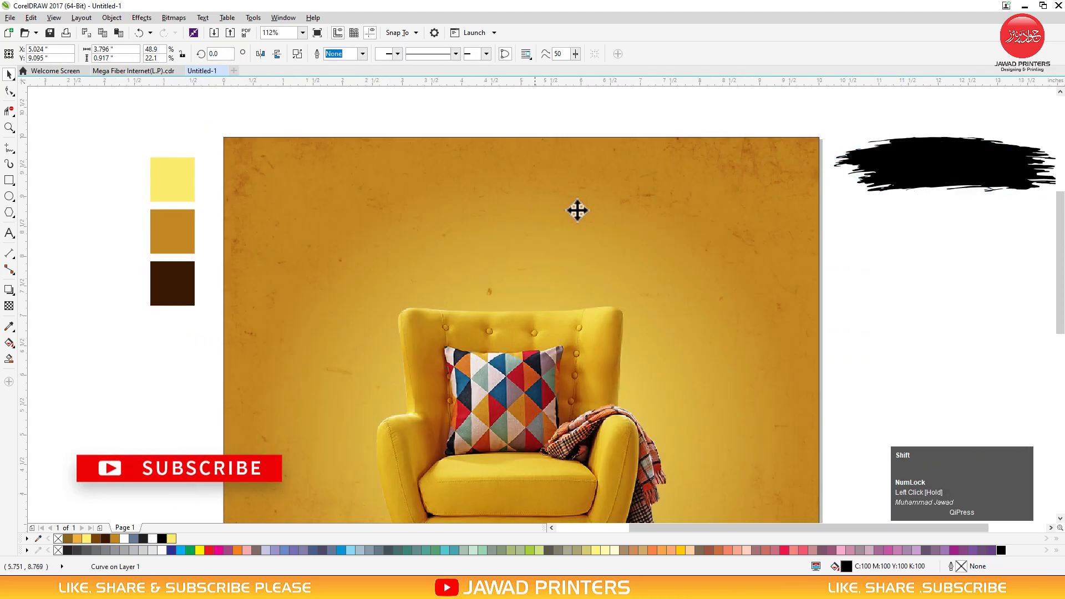
left_click(639, 238, "shift")
key("c")
left_click(658, 118)
left_click(555, 197)
left_click_drag(638, 221, 652, 225)
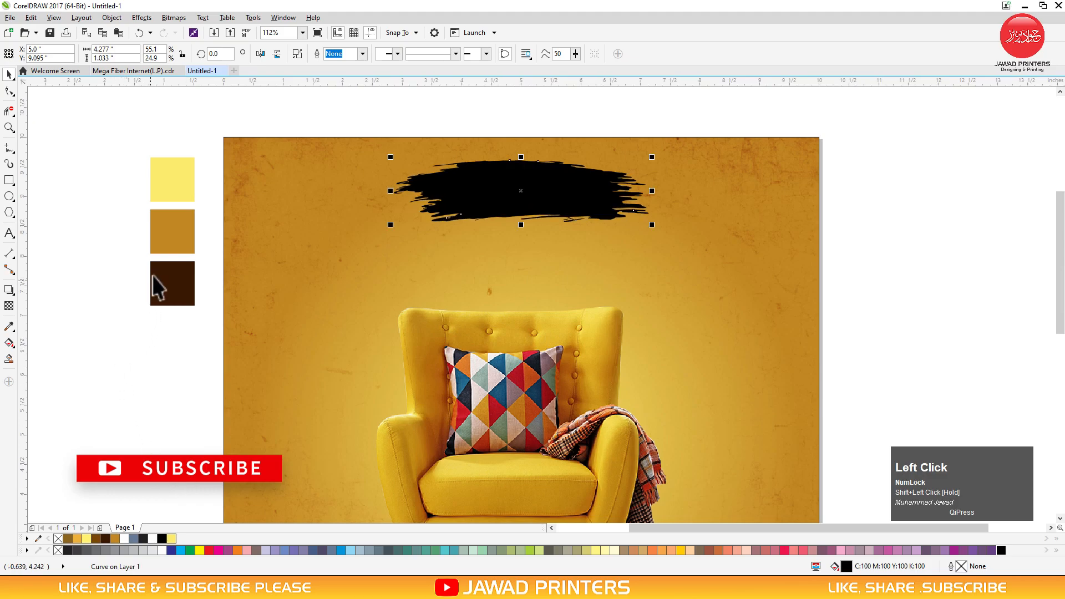
Fill the brush stroke with the dark brown swatch colour and recentre it horizontally
left_click(172, 297)
mouse_move(172, 294)
left_mouse_down()
mouse_move(351, 231)
mouse_move(498, 194)
left_mouse_up()
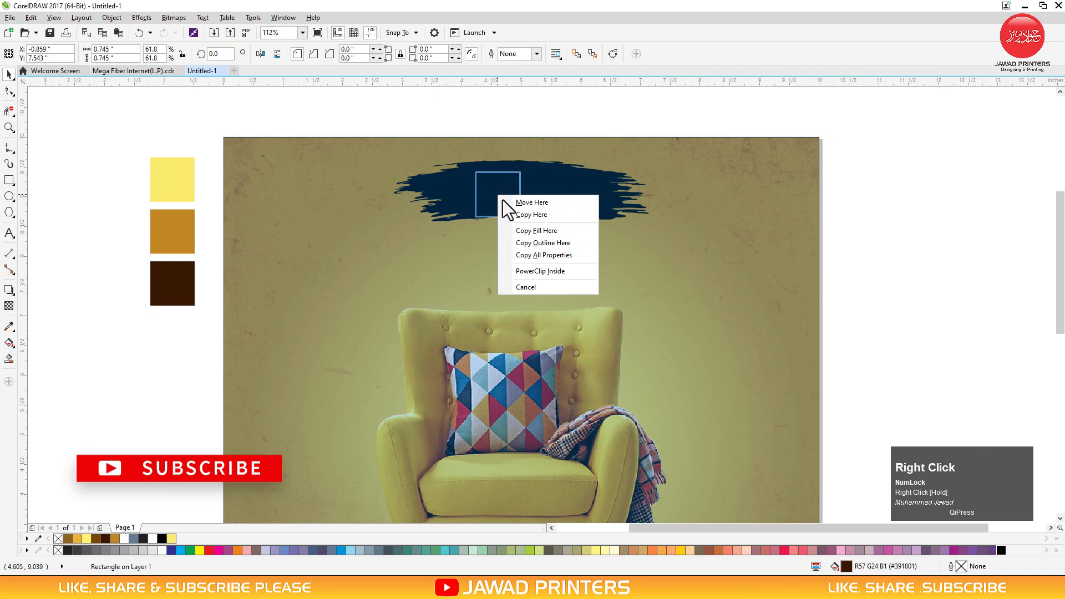
left_click(527, 254)
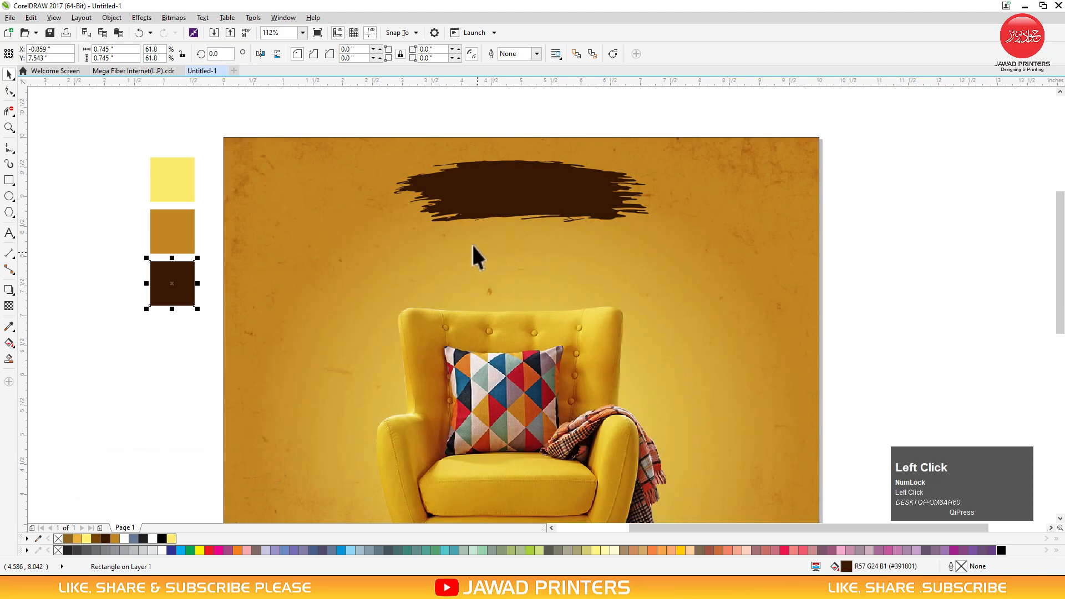
left_click(554, 120)
left_click(530, 192)
left_click(377, 252, "shift")
key("c")
left_click(525, 124)
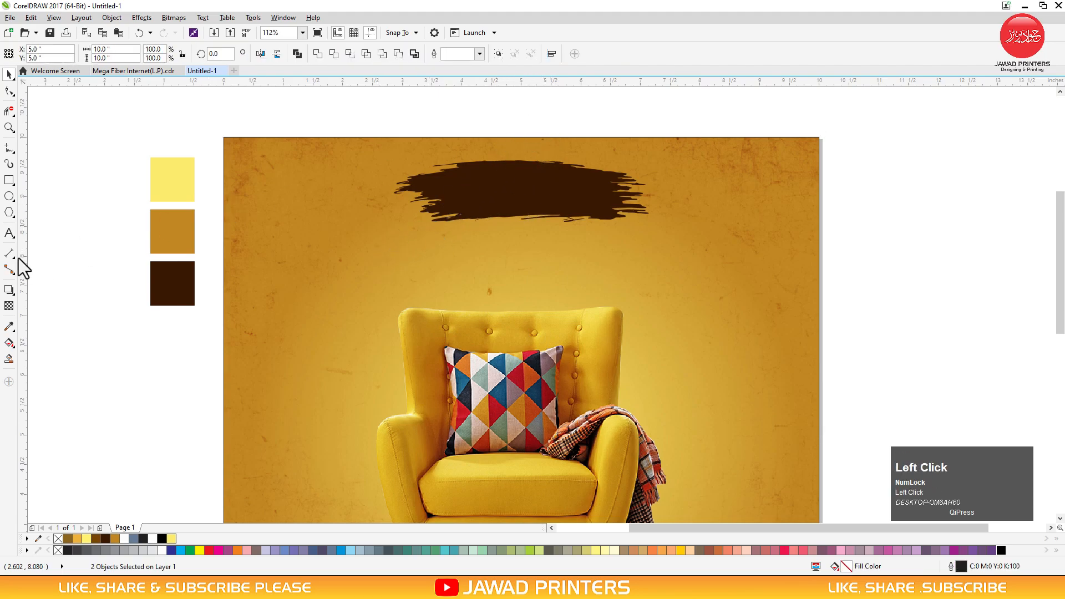
Add the text EXCLISIVE in Bebas Neue Bold and move it onto the brush stroke
left_click(10, 233)
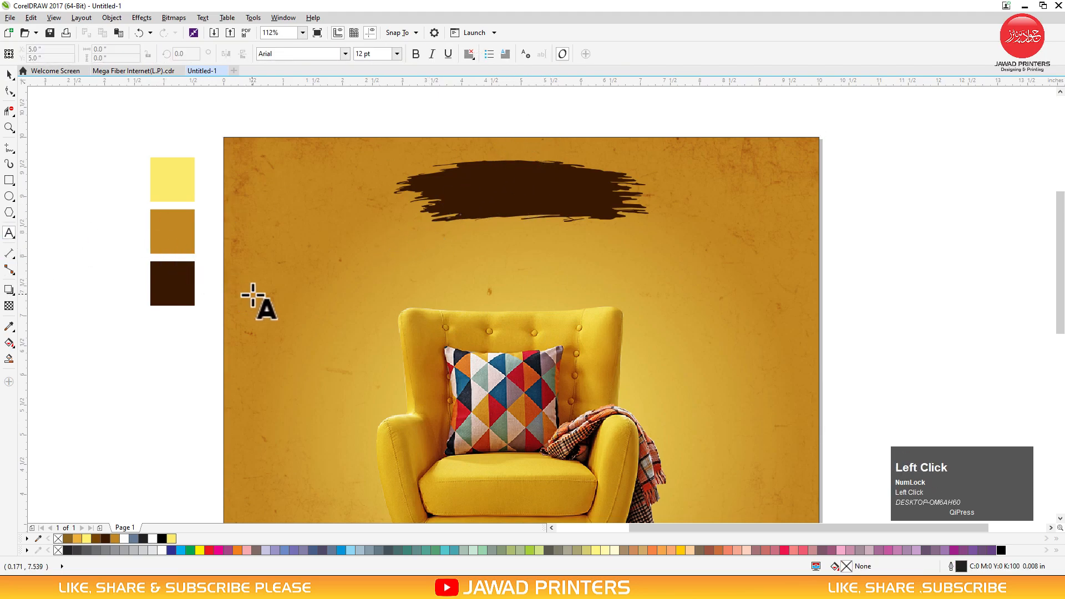
left_click(252, 294)
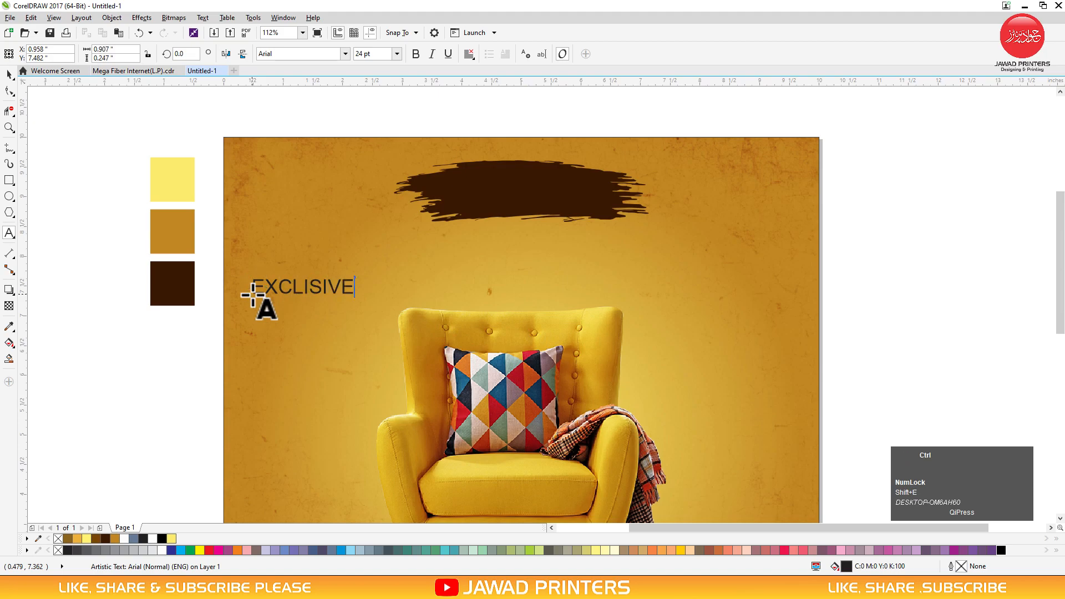
key("ctrl+space")
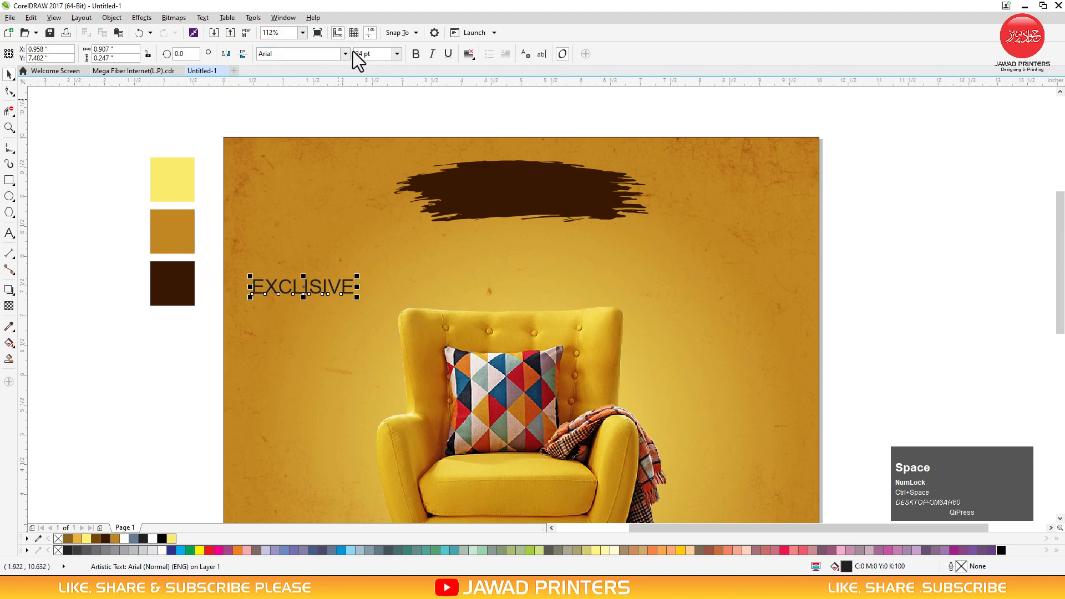
left_click(346, 55)
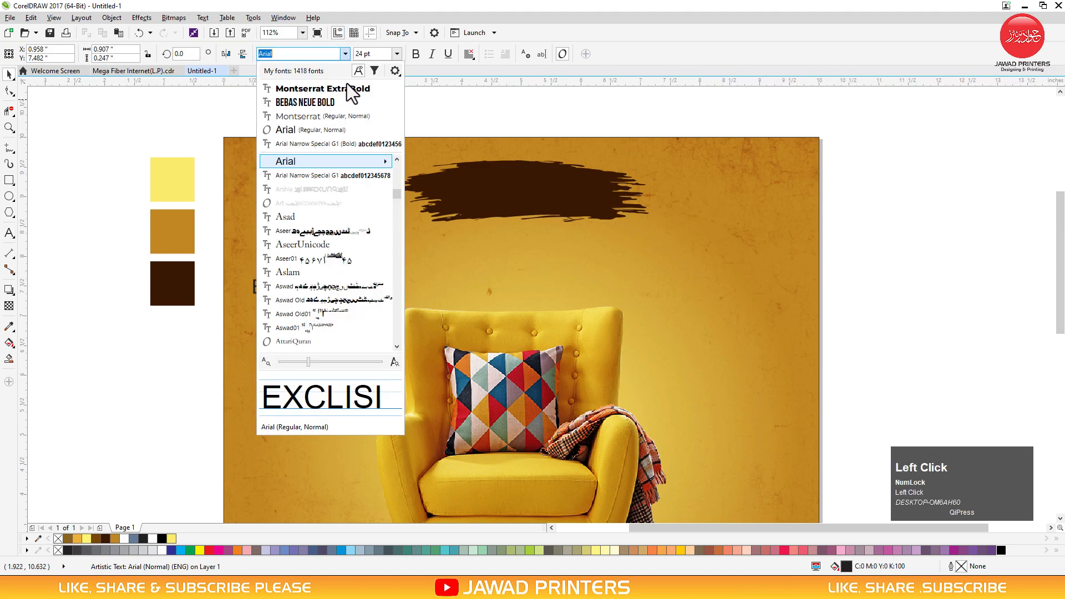
left_click(343, 102)
mouse_move(299, 284)
left_mouse_down()
mouse_move(544, 193)
mouse_move(511, 186)
left_mouse_up()
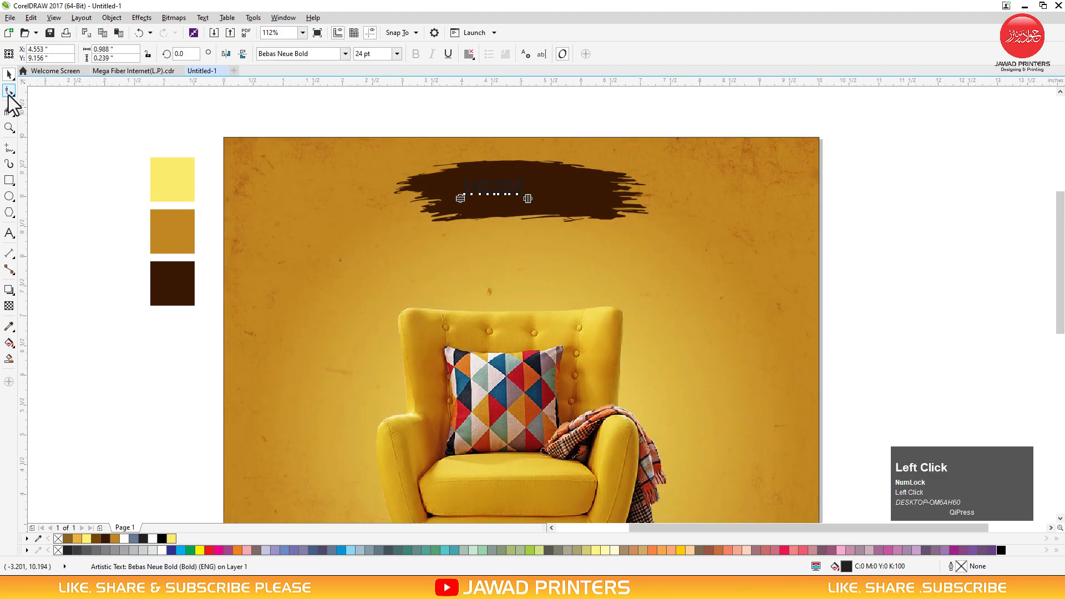
Spread the letters of EXCLISIVE further apart
left_click(9, 91)
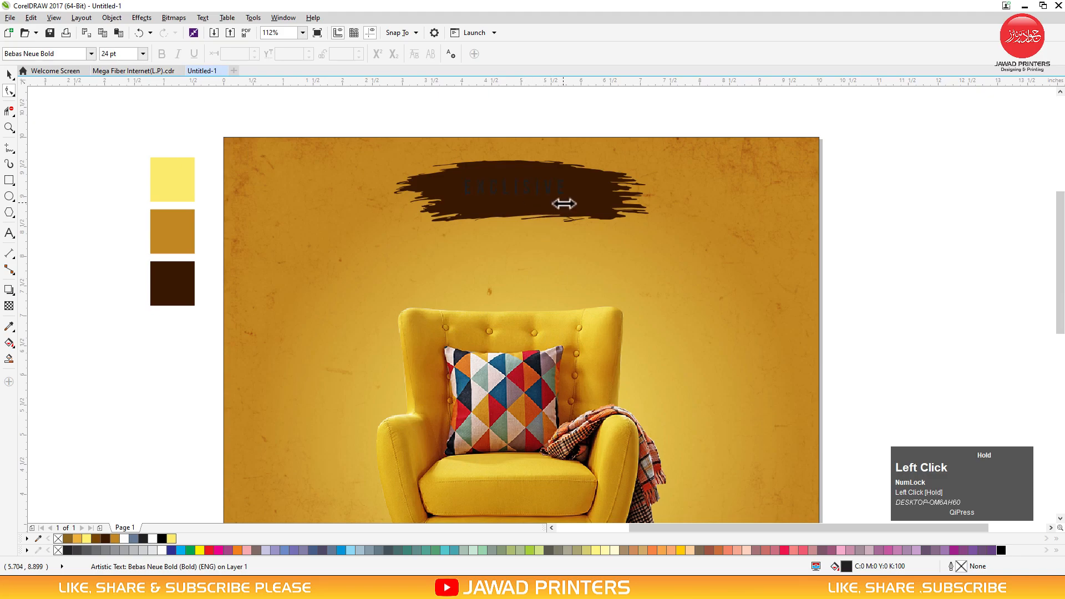
key("space")
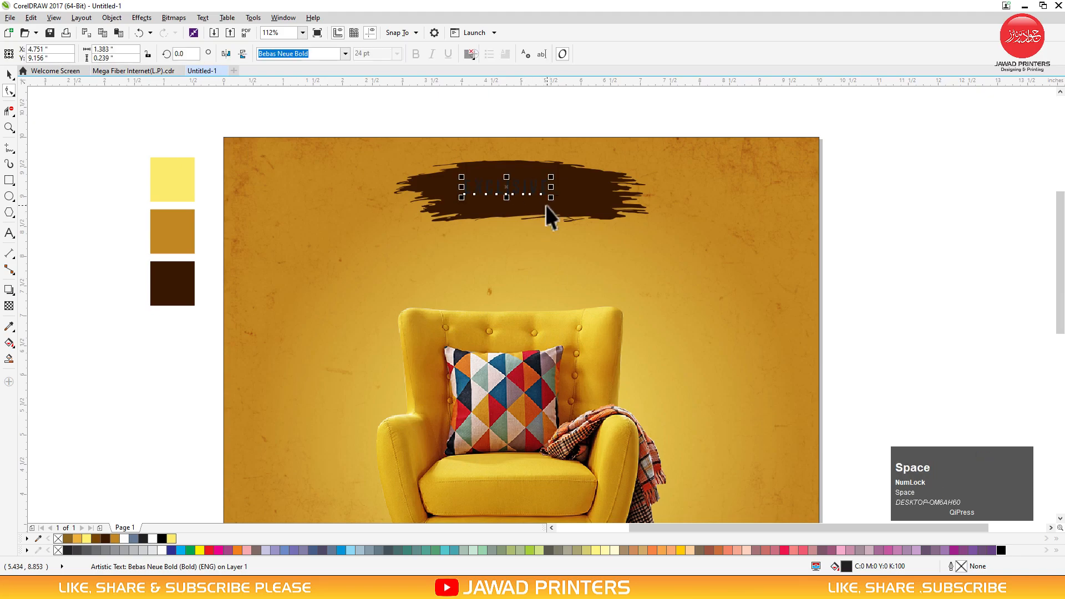
left_click_drag(551, 197, 593, 225)
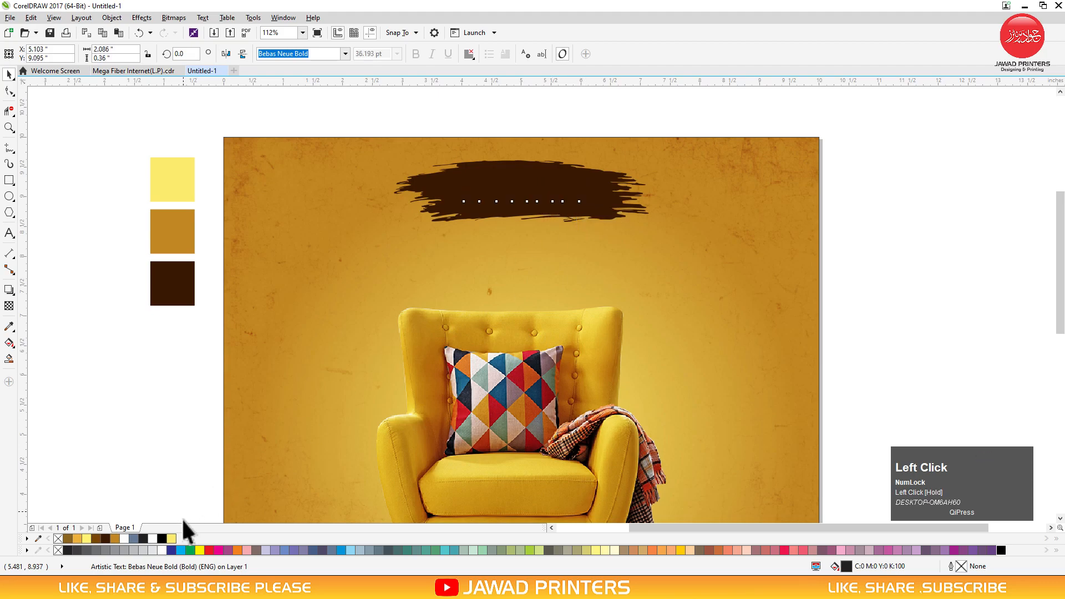
key("z")
left_click_drag(669, 136, 362, 323)
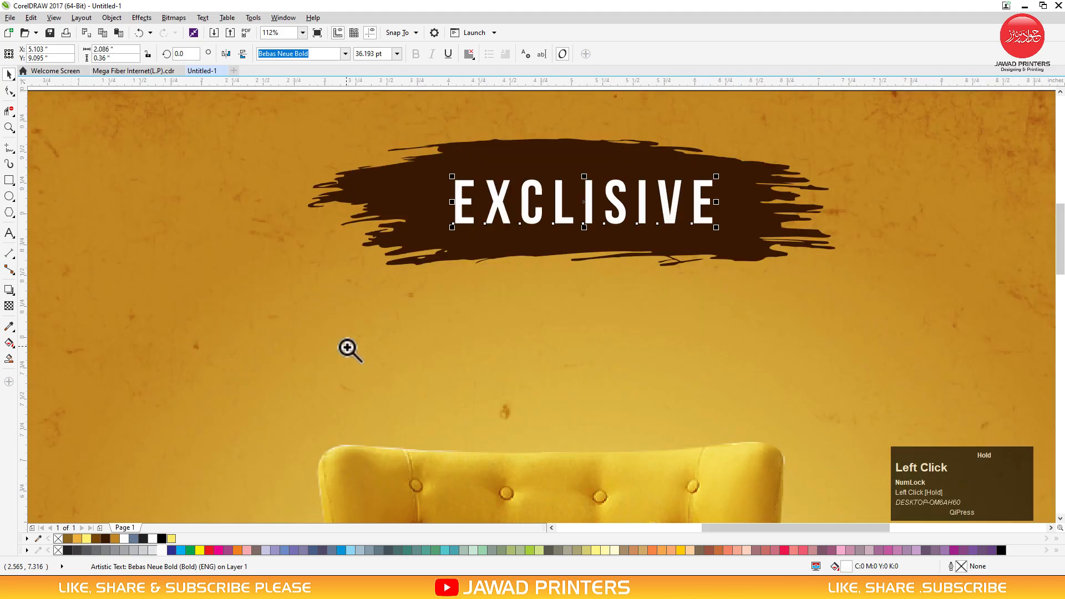
Centre EXCLISIVE on the brush stroke both ways, then enlarge the two together
left_click(435, 235, "shift")
key("c")
key("e")
left_click(674, 205)
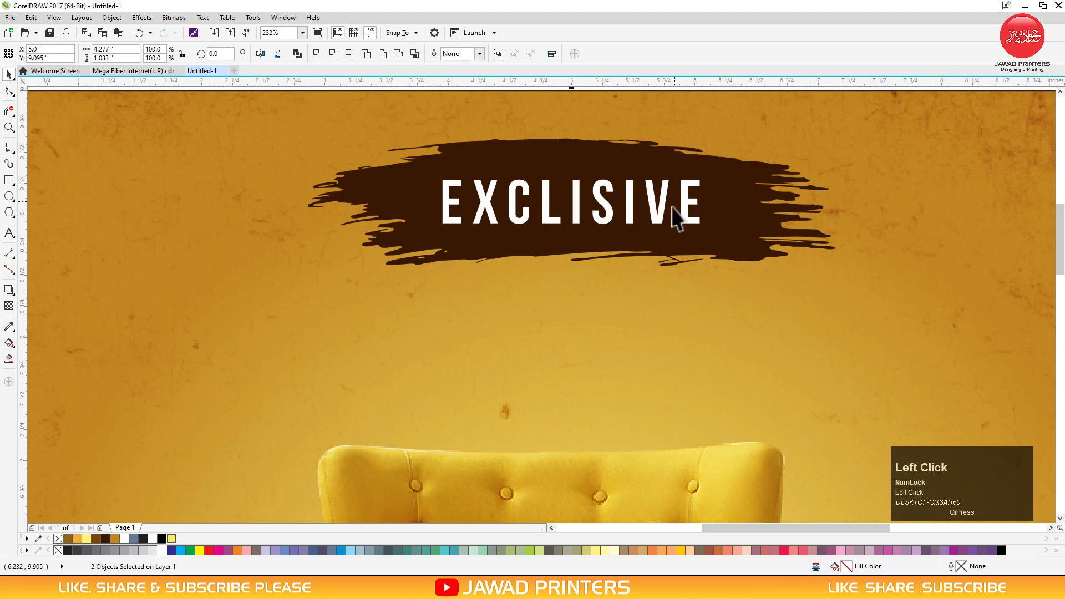
left_click(746, 243, "shift")
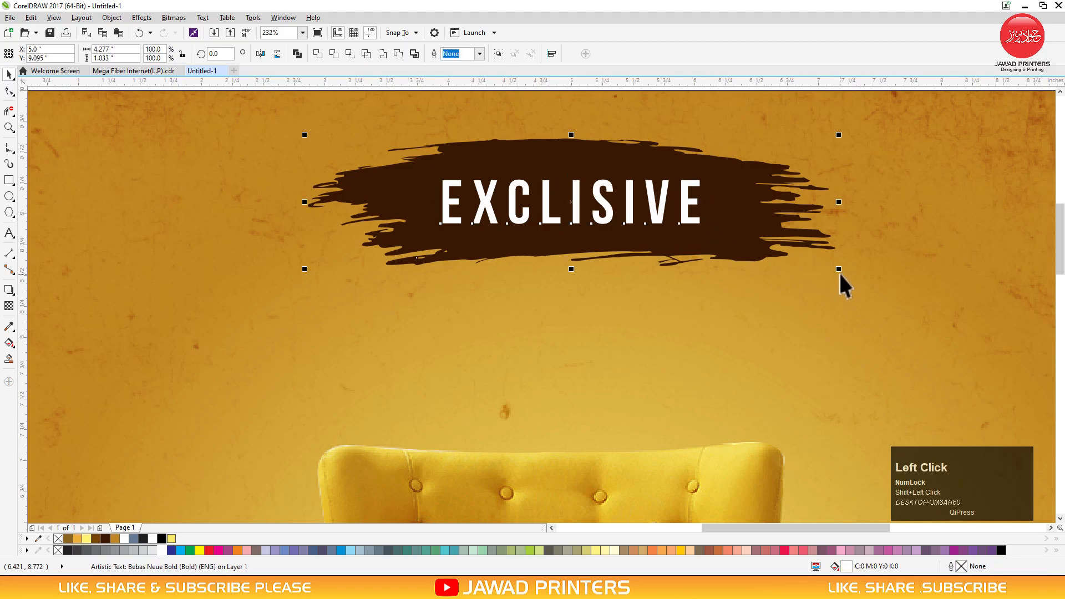
left_click_drag(840, 269, 921, 303)
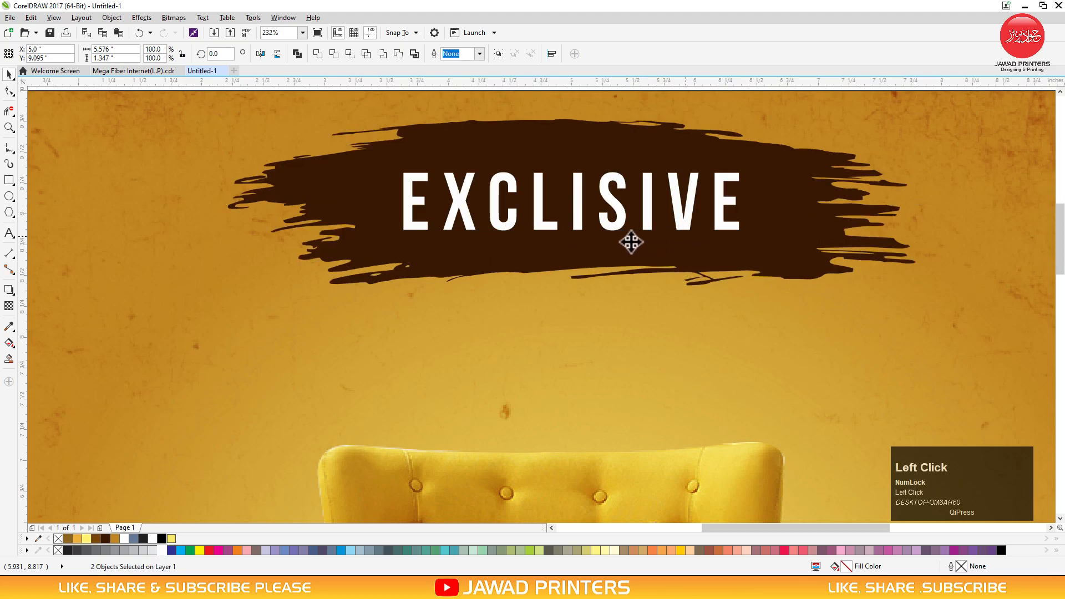
Draw a rectangle below EXCLISIVE and round its corners into a pill shape
key("Escape")
left_click(8, 180)
left_click_drag(697, 250, 450, 318)
key("space")
left_click(9, 91)
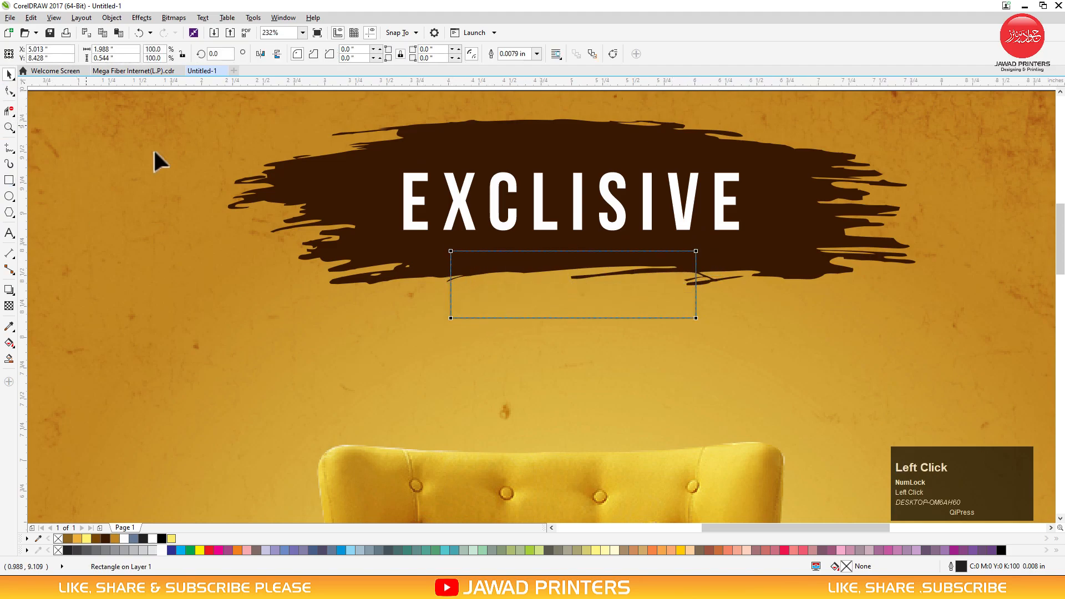
left_click_drag(448, 251, 670, 290)
key("space")
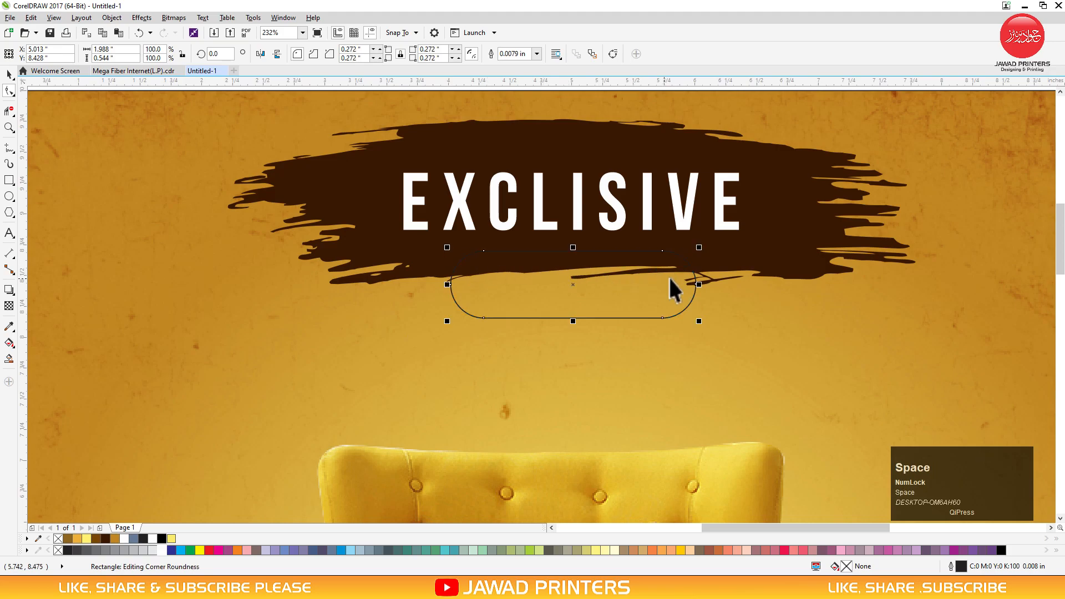
Fill the pill brown (R120 G70 B4), remove its outline, and widen it evenly
left_click(731, 260, "shift")
left_click(739, 216)
left_click(652, 309)
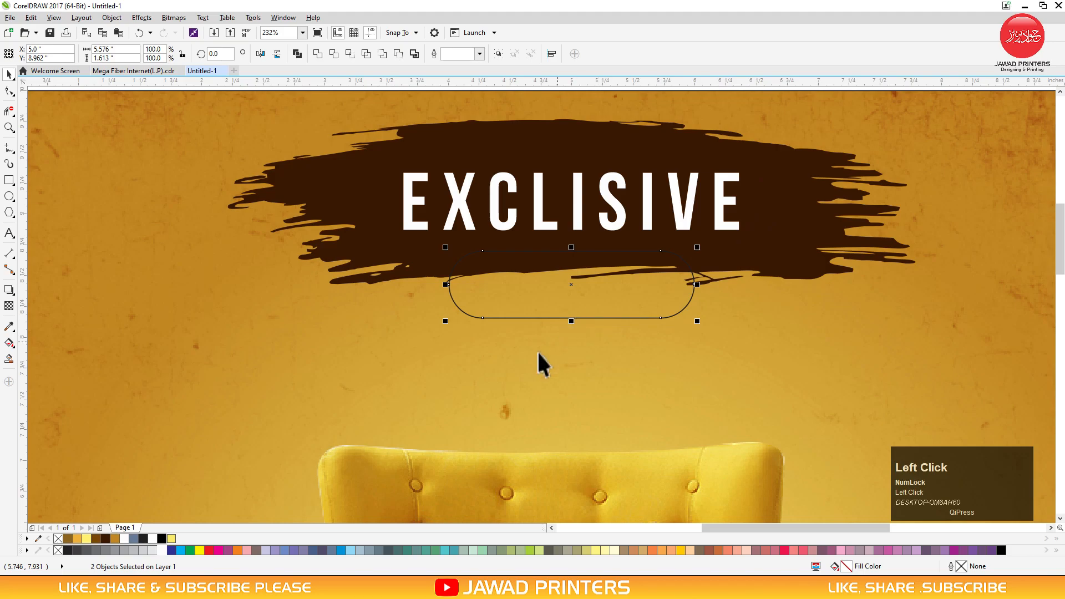
left_click(96, 538)
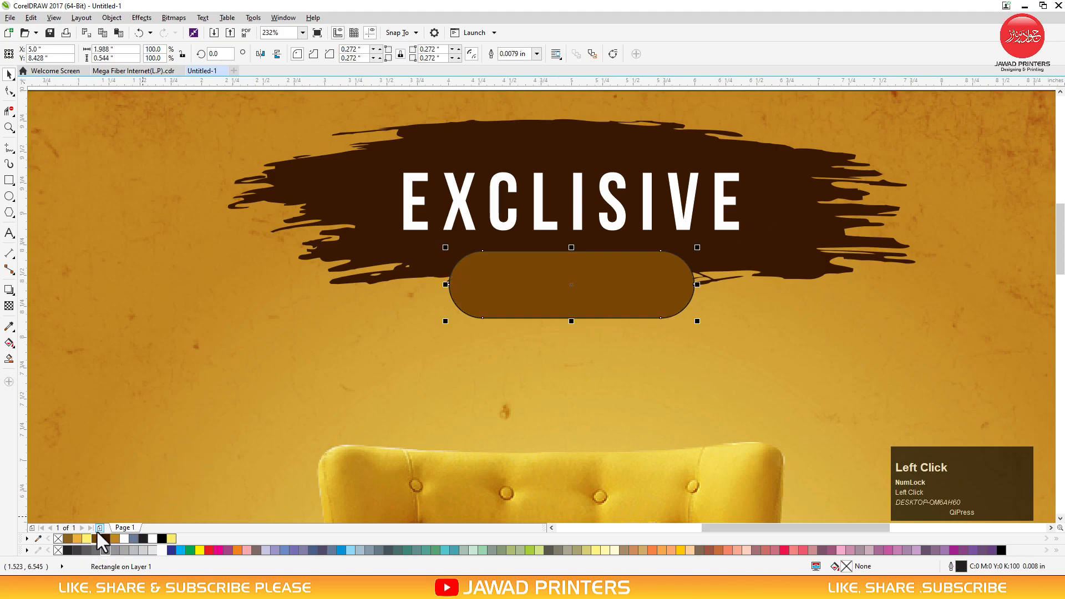
right_click(56, 537)
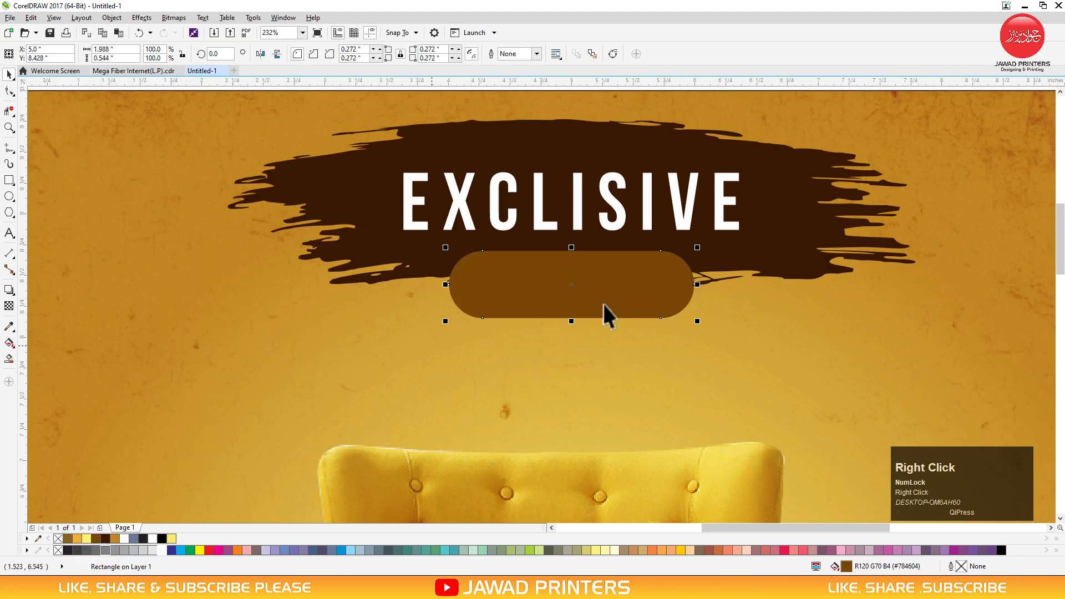
left_click_drag(701, 284, 711, 285)
Make the brush stroke narrower and shorter, and shift the pill so it overlaps the lower edge
left_click(578, 222)
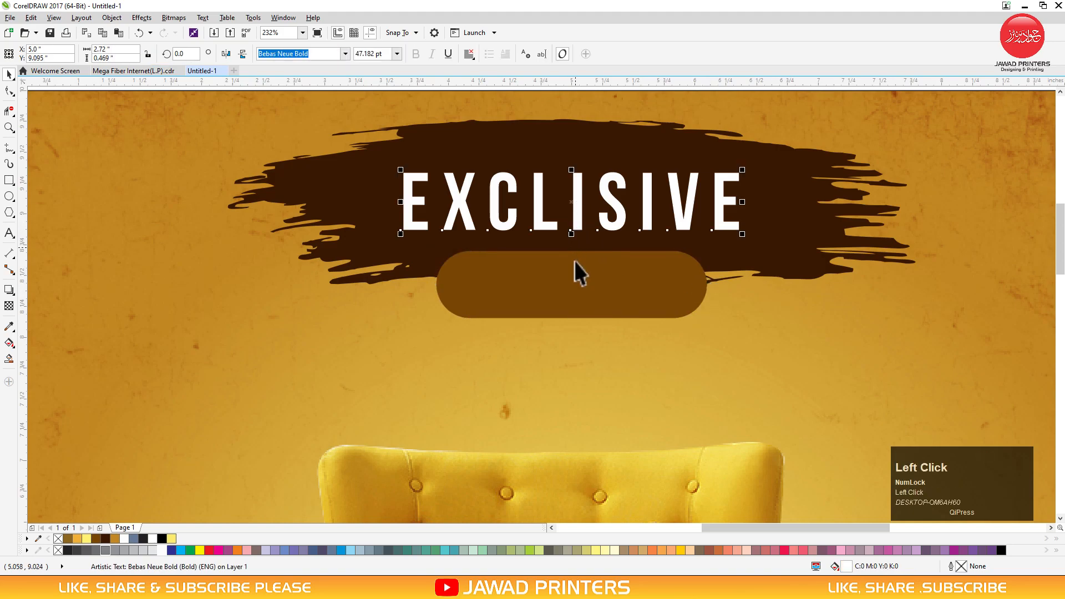
left_click(573, 275)
left_click(588, 129)
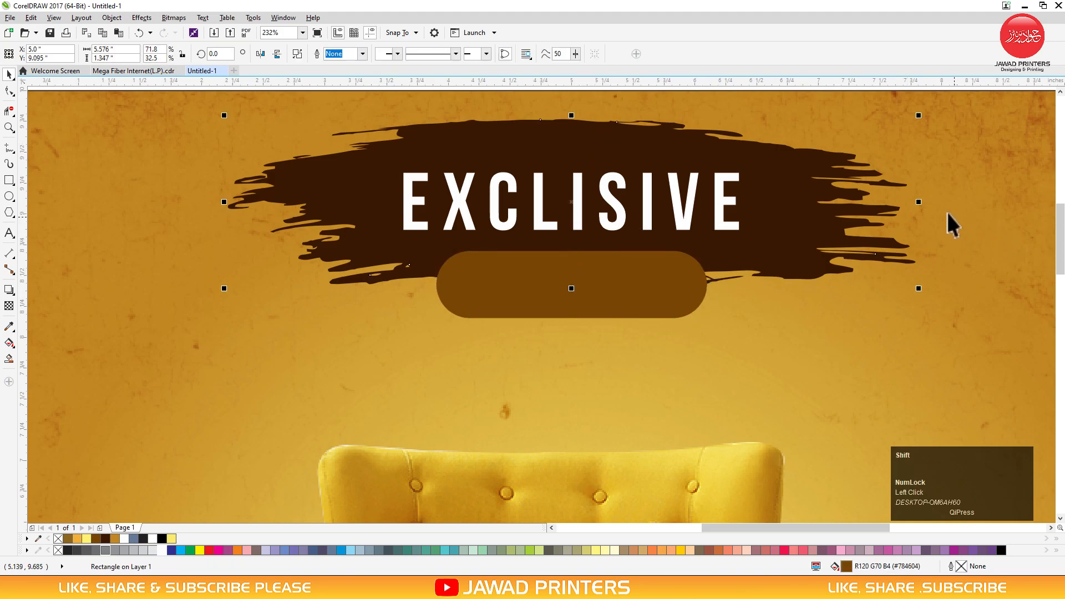
left_click_drag(923, 203, 891, 204)
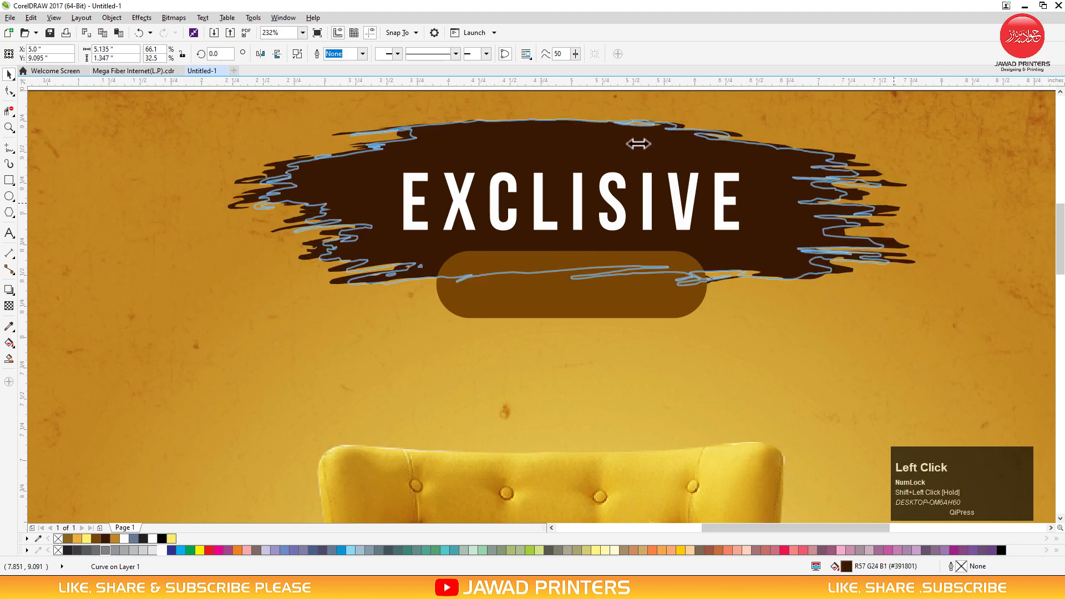
left_click_drag(571, 115, 576, 140)
left_click_drag(578, 135, 578, 132)
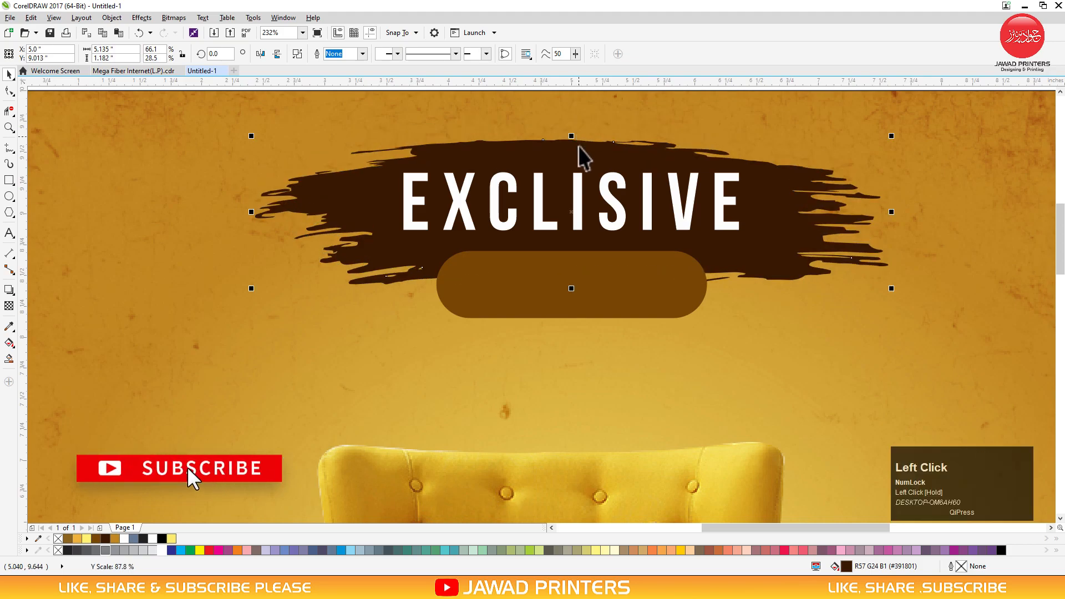
left_click(592, 279)
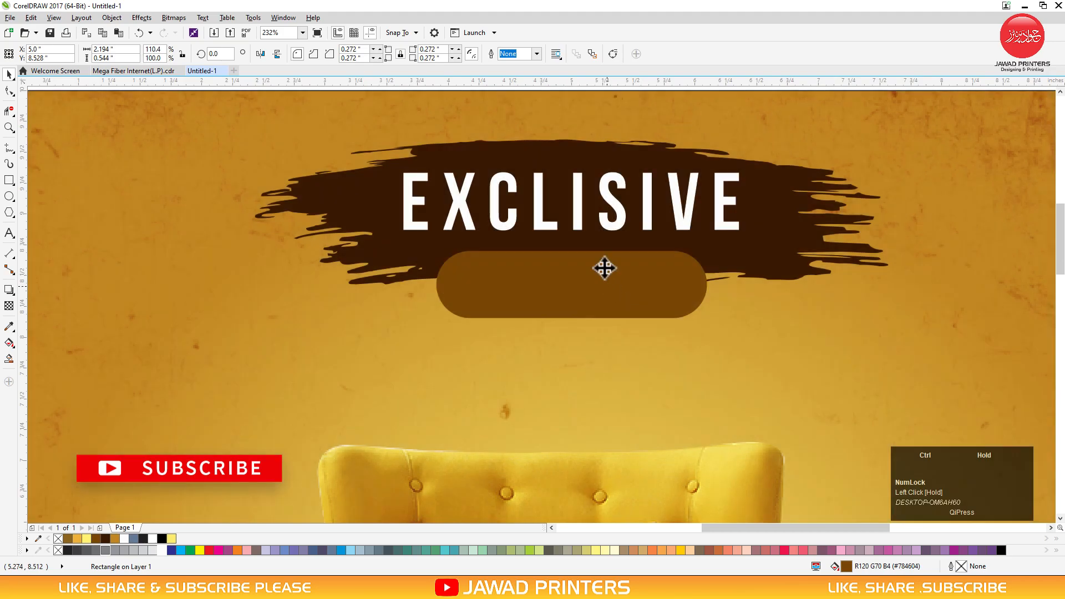
left_click_drag(604, 269, 580, 268)
left_click(578, 206)
Duplicate EXCLISIVE over the pill, retype it as FURNITURE, and set it in Montserrat ExtraBold
right_click(580, 268)
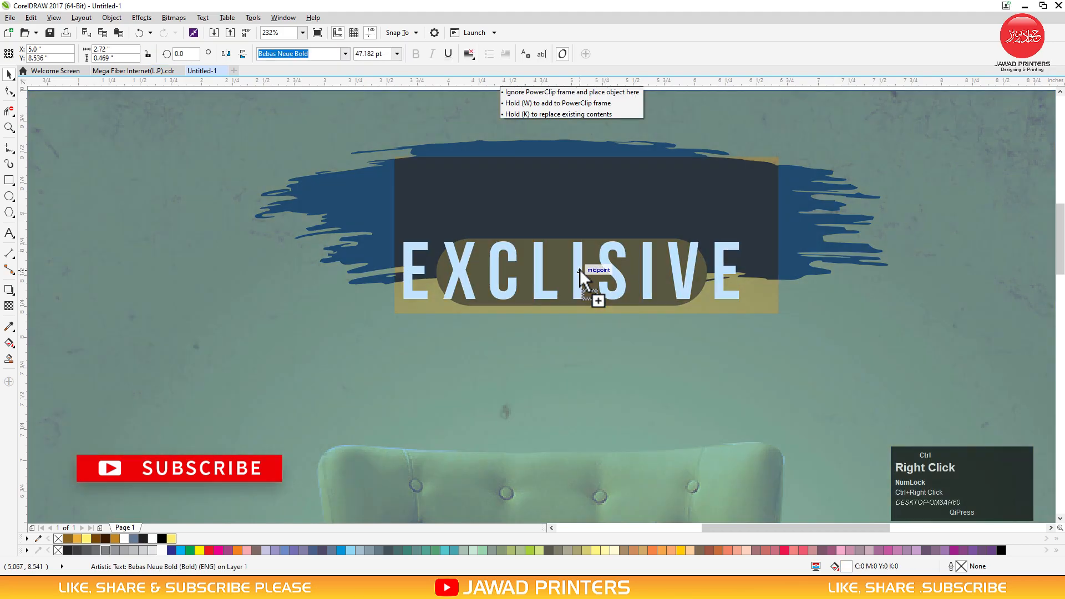
double_click(580, 272)
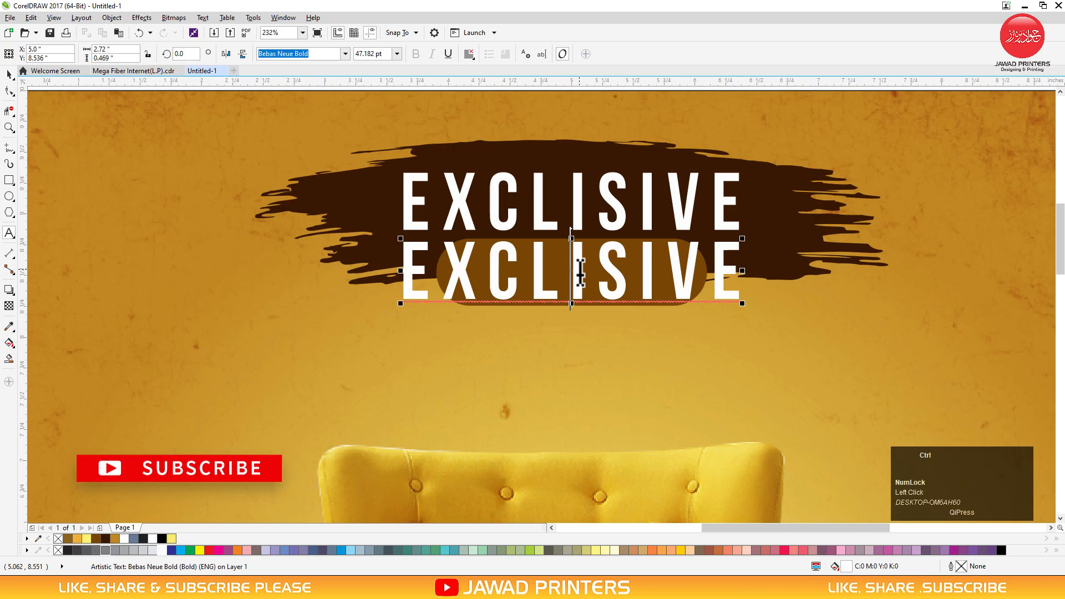
key("ctrl+a")
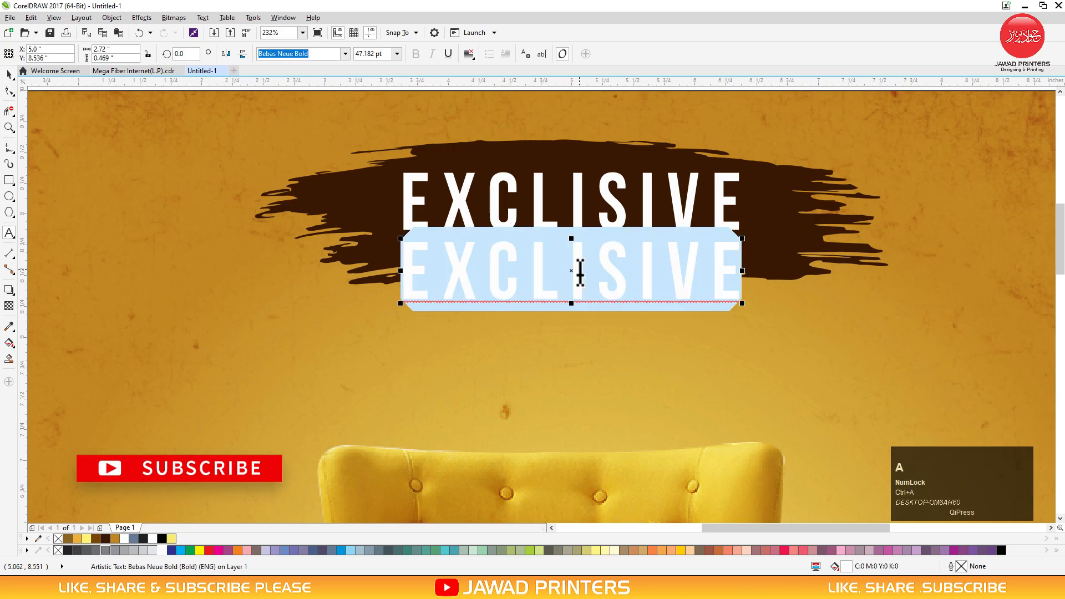
type("F")
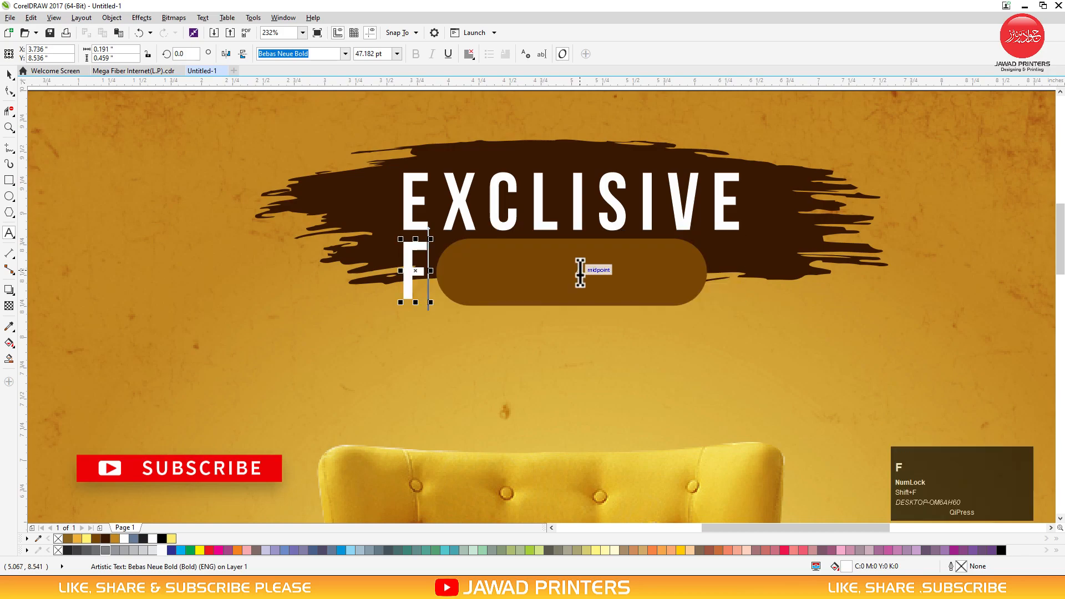
type("URNITURE")
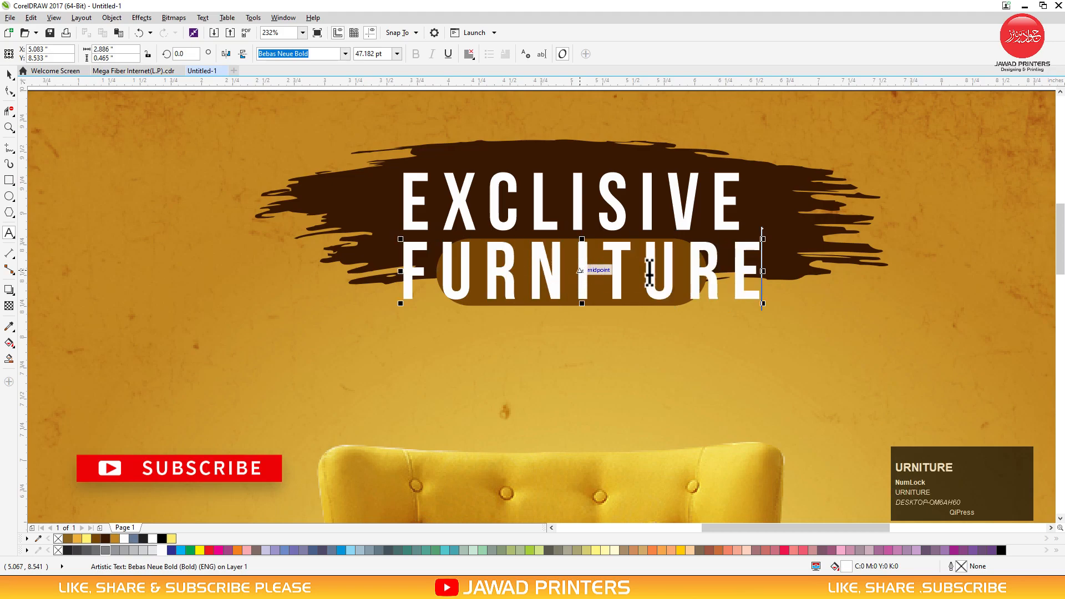
key("ctrl+space")
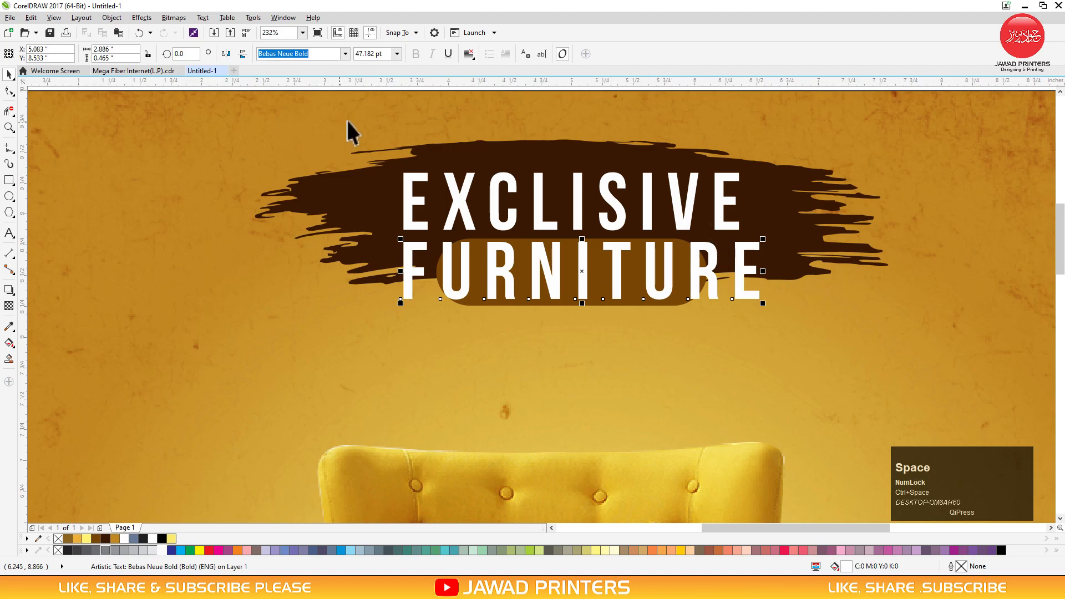
left_click(346, 54)
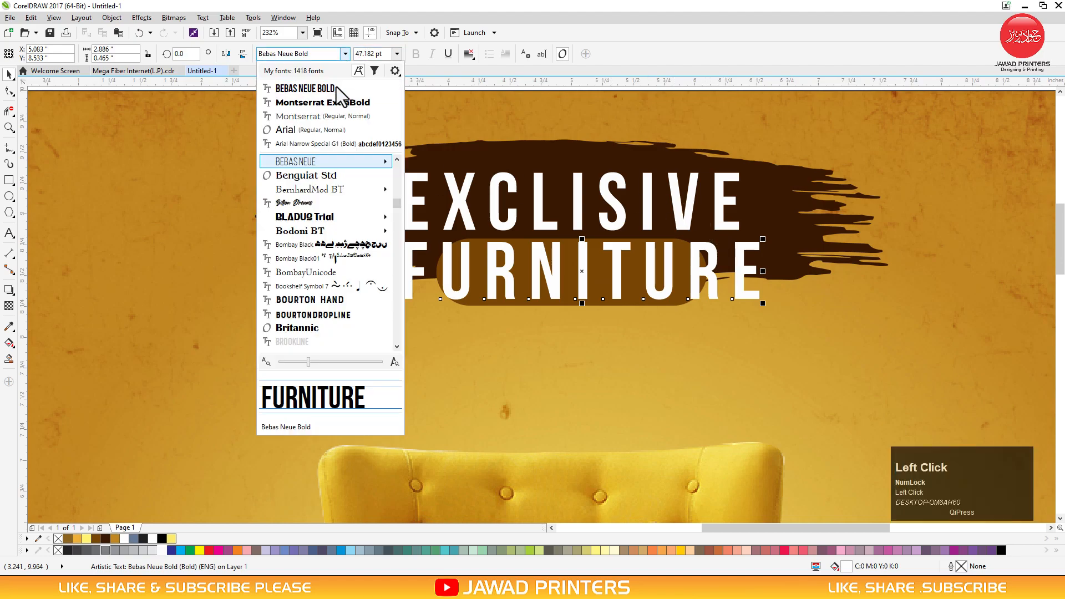
left_click(335, 100)
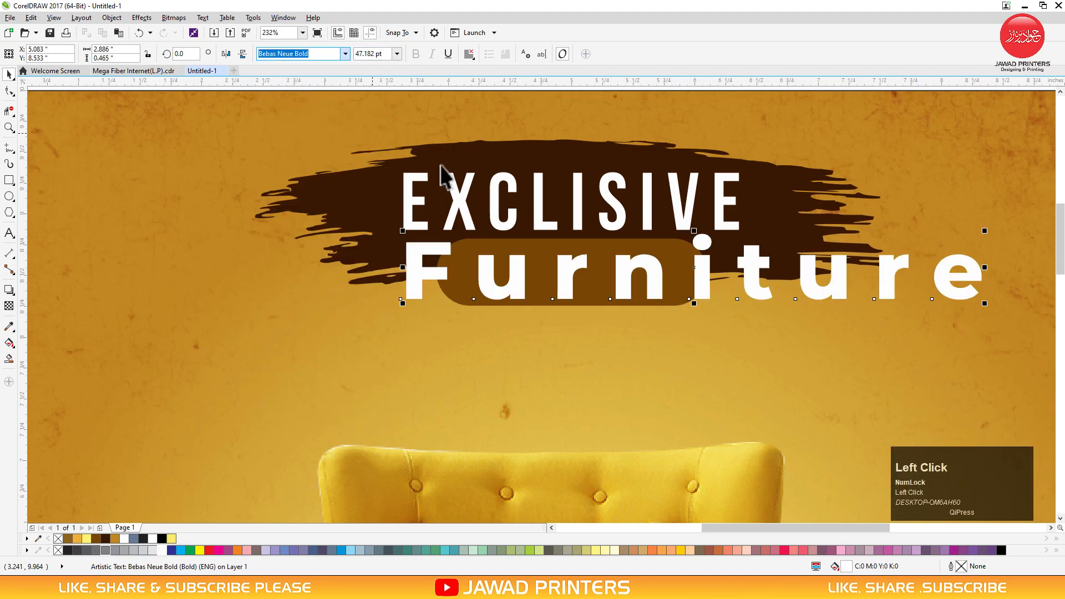
Tighten Furniture's letter spacing and shrink it to about 24.3 pt to fit the pill
left_click_drag(984, 230, 931, 244)
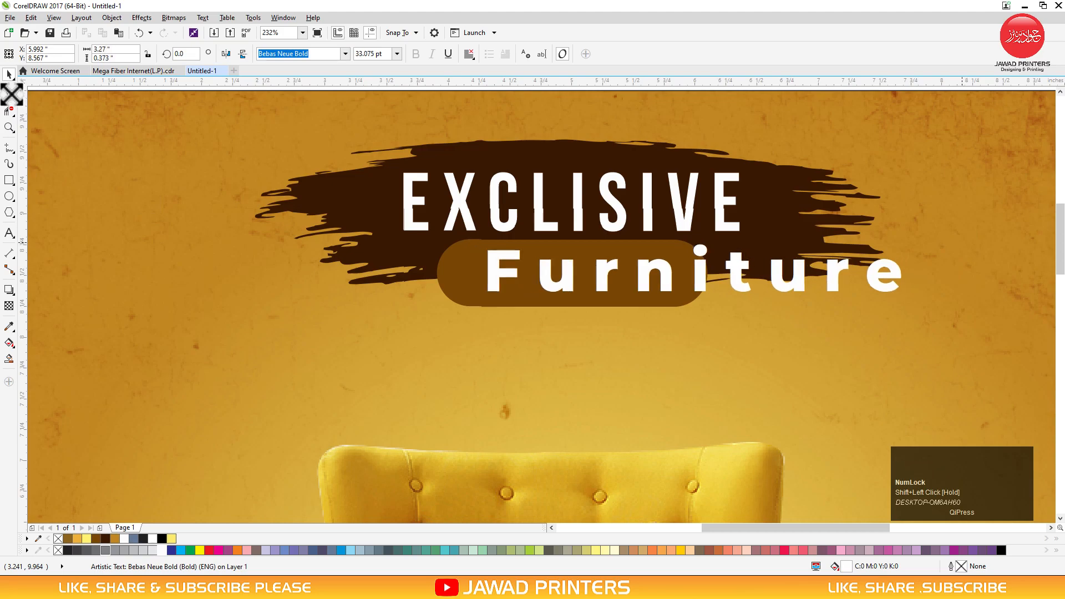
left_click(9, 92)
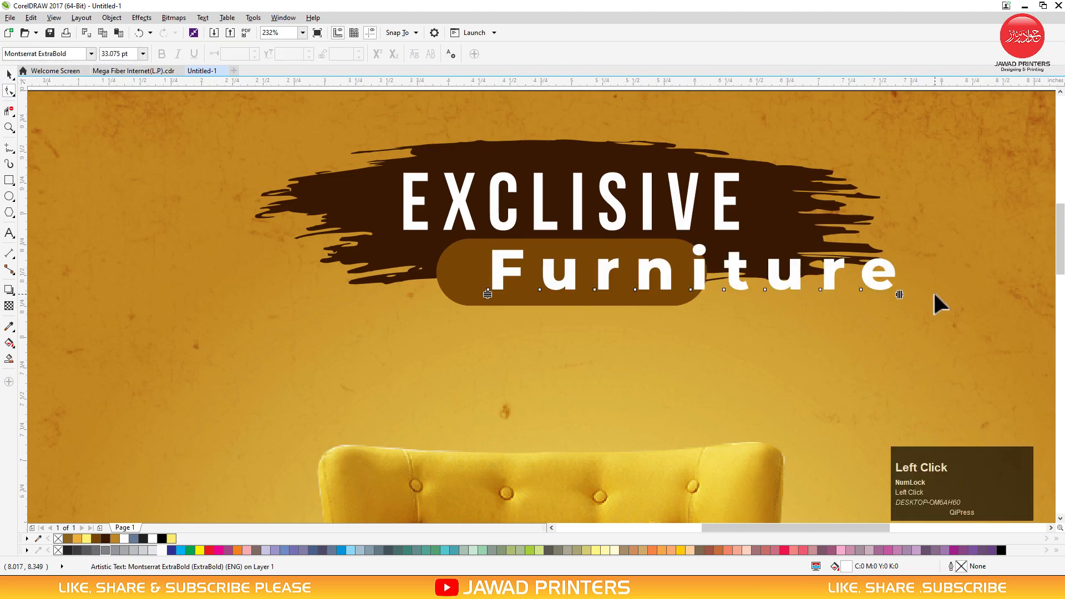
left_click_drag(901, 295, 807, 298)
key("space")
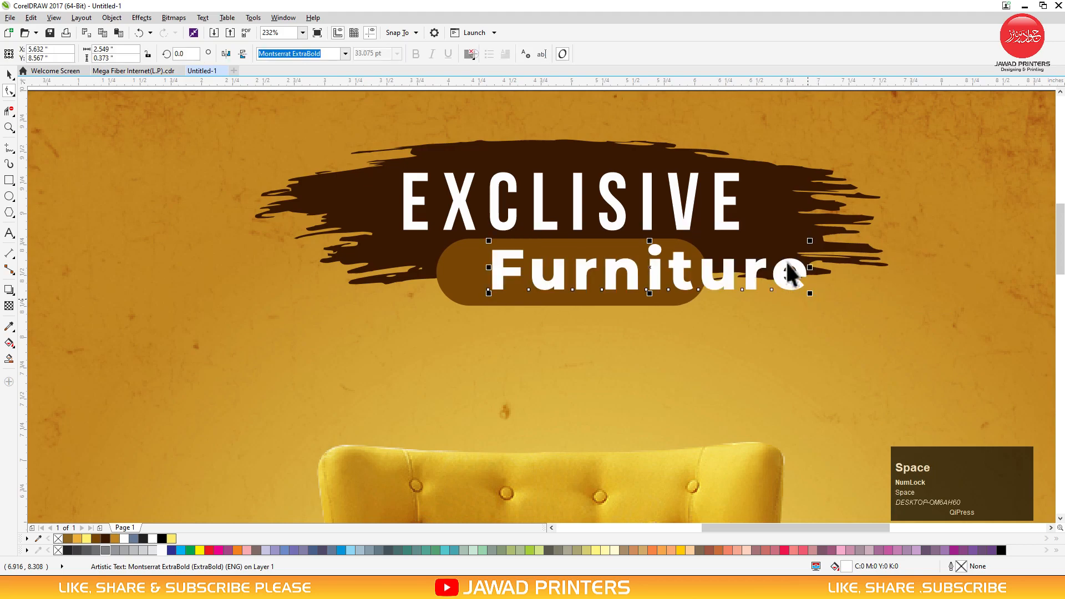
left_click_drag(810, 243, 767, 252)
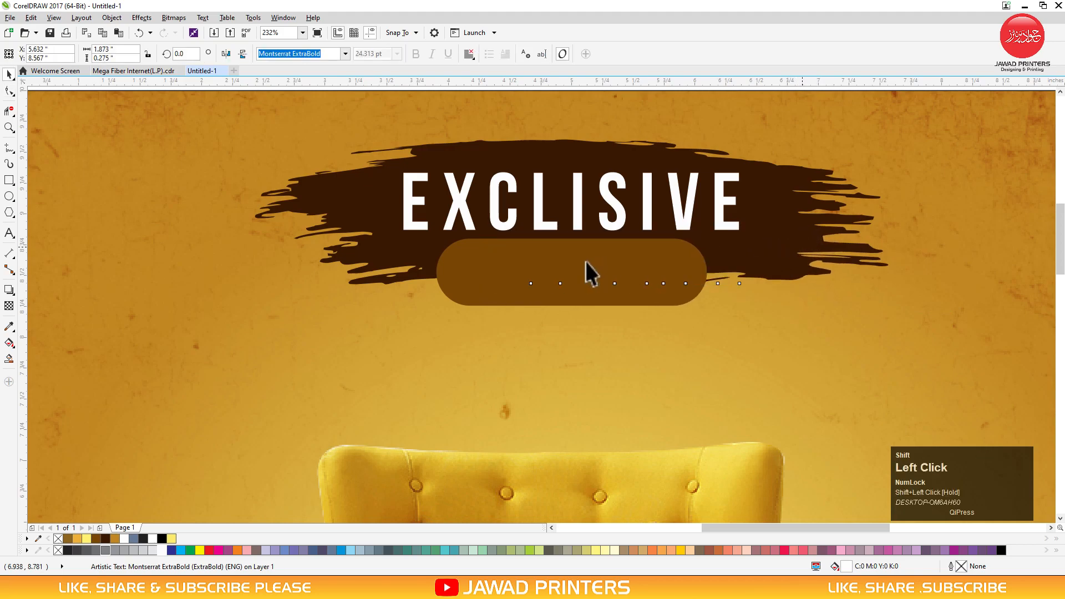
Centre Furniture on the brown pill, then enlarge both slightly and nudge them down
left_click(494, 281, "shift")
key("c")
key("e")
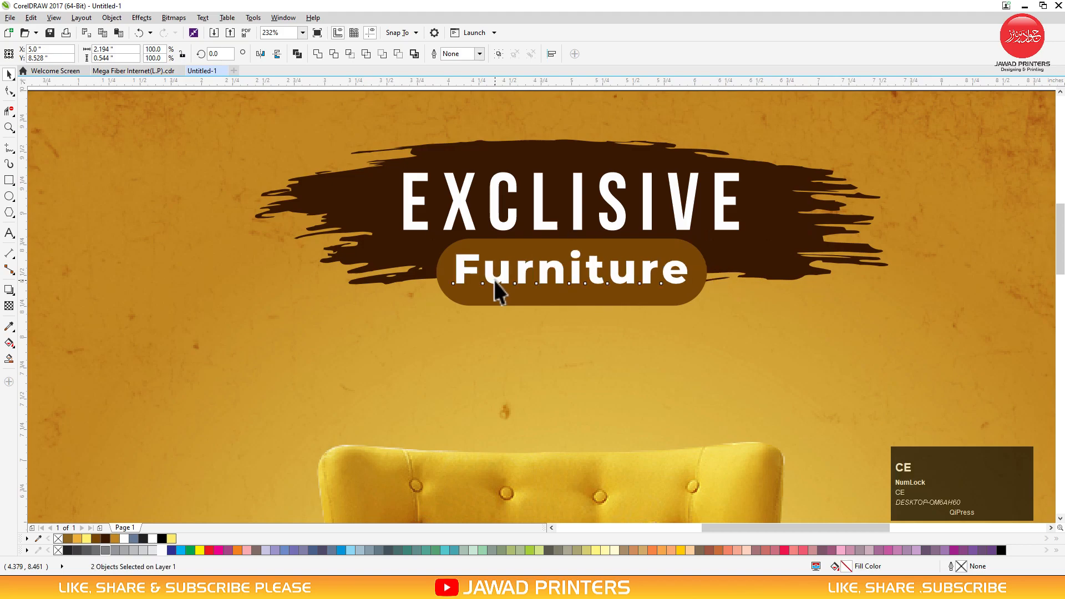
left_click(753, 254)
left_click(676, 279)
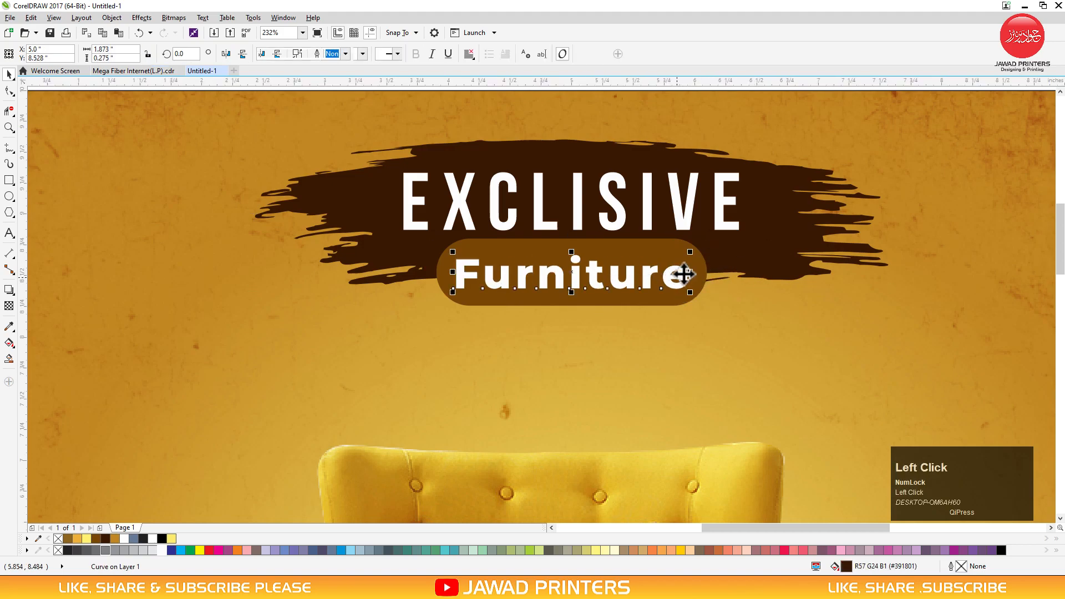
left_click(694, 265)
left_click(682, 278)
left_click(696, 268, "shift")
left_click_drag(710, 308, 724, 315)
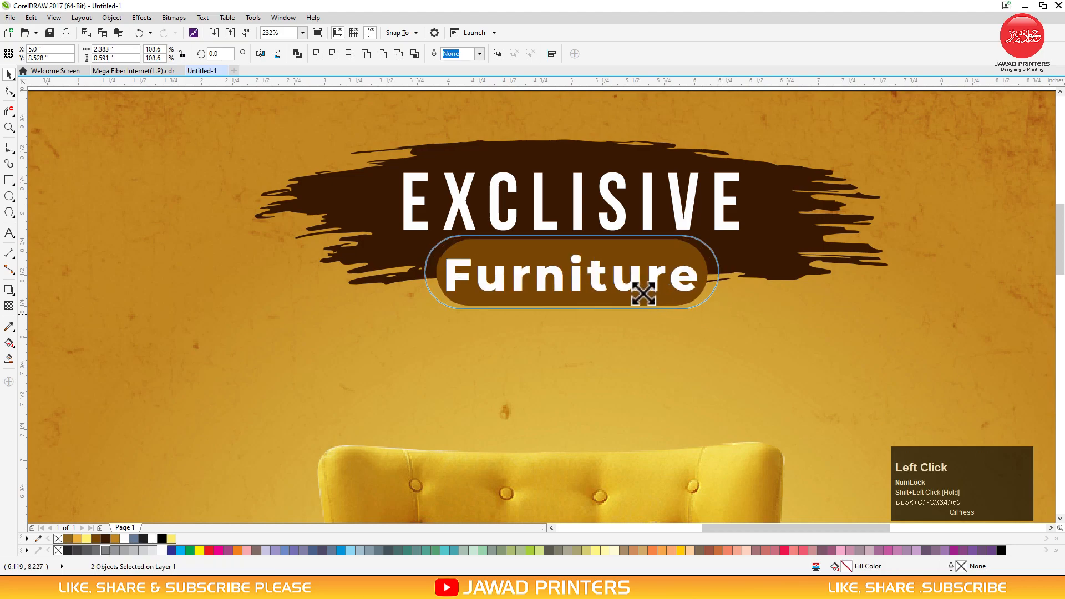
left_click_drag(608, 271, 607, 276)
Centre the heading horizontally on the poster background
left_click(748, 246)
key("F3")
key("F3")
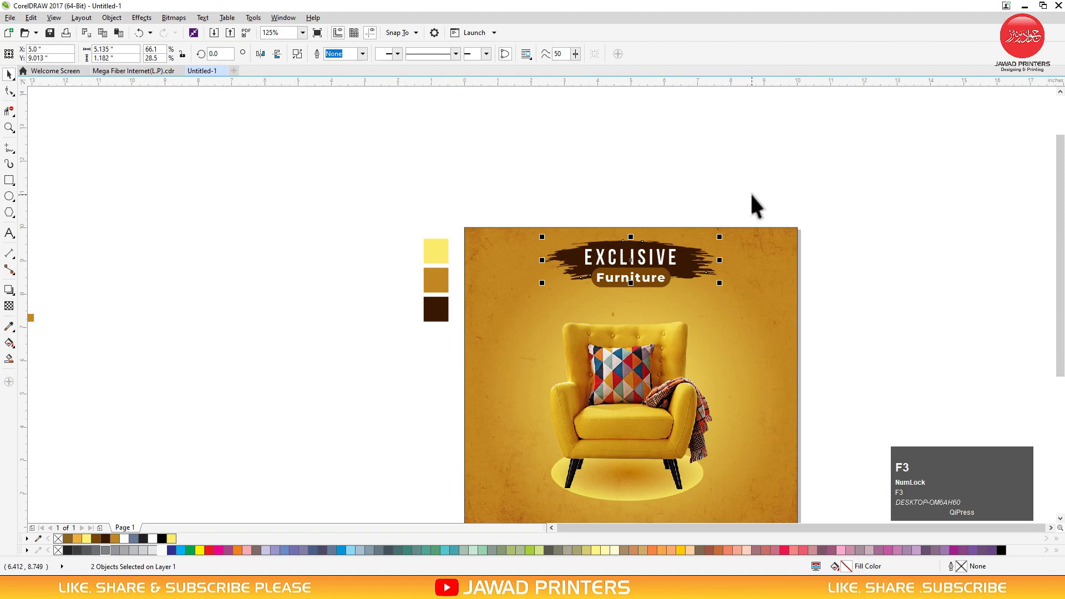
left_click(750, 192)
key("F2")
left_click_drag(782, 201, 485, 454)
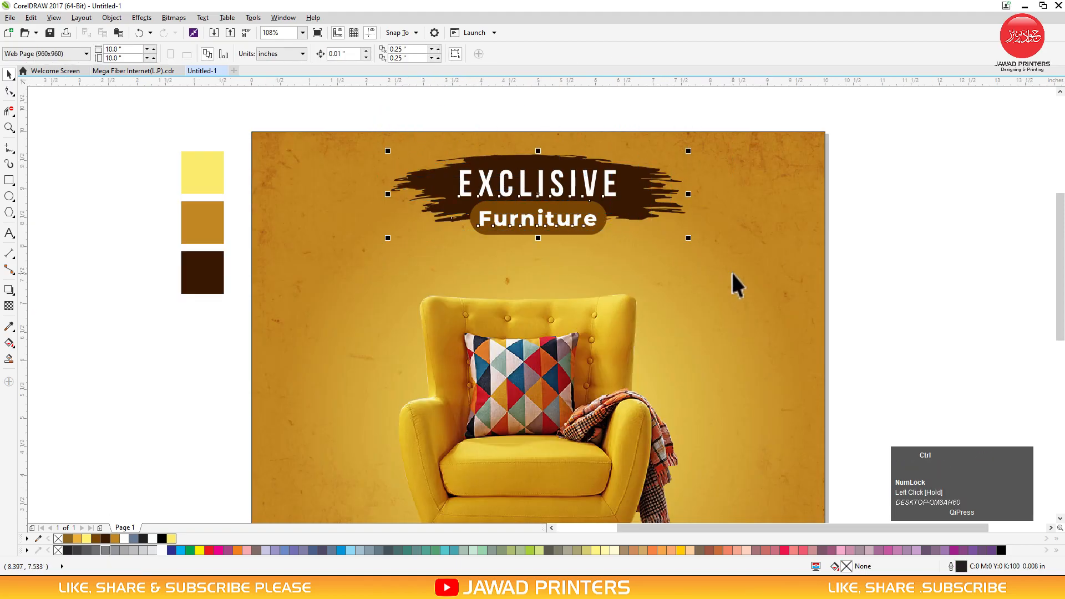
left_click(735, 268, "shift")
key("c")
Adjust the heading group's vertical position and enlarge it to about 5.65 inches wide
left_click(580, 201)
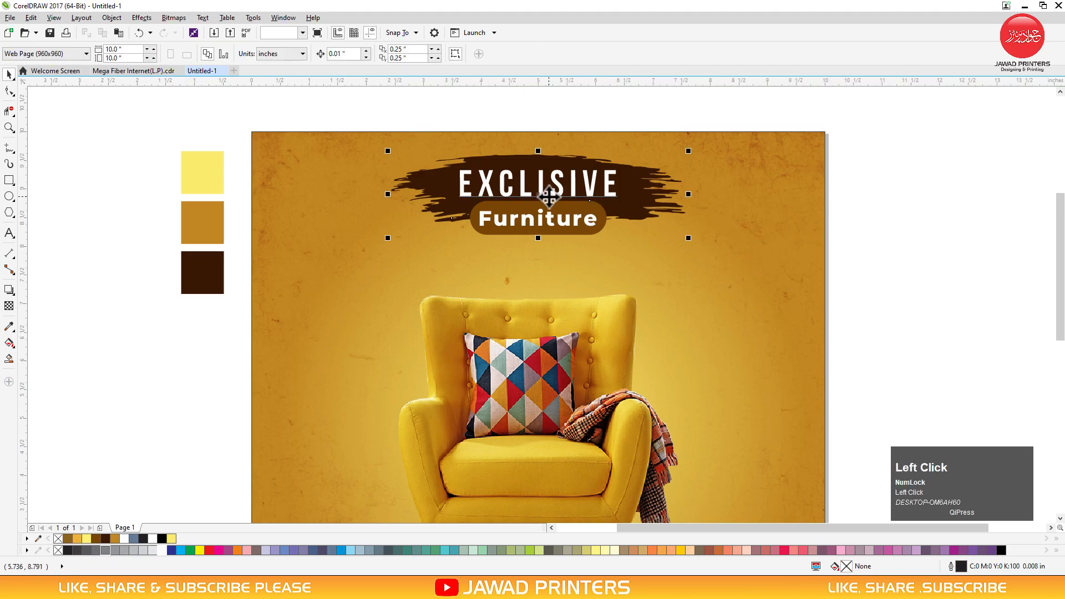
left_click_drag(540, 193, 538, 200)
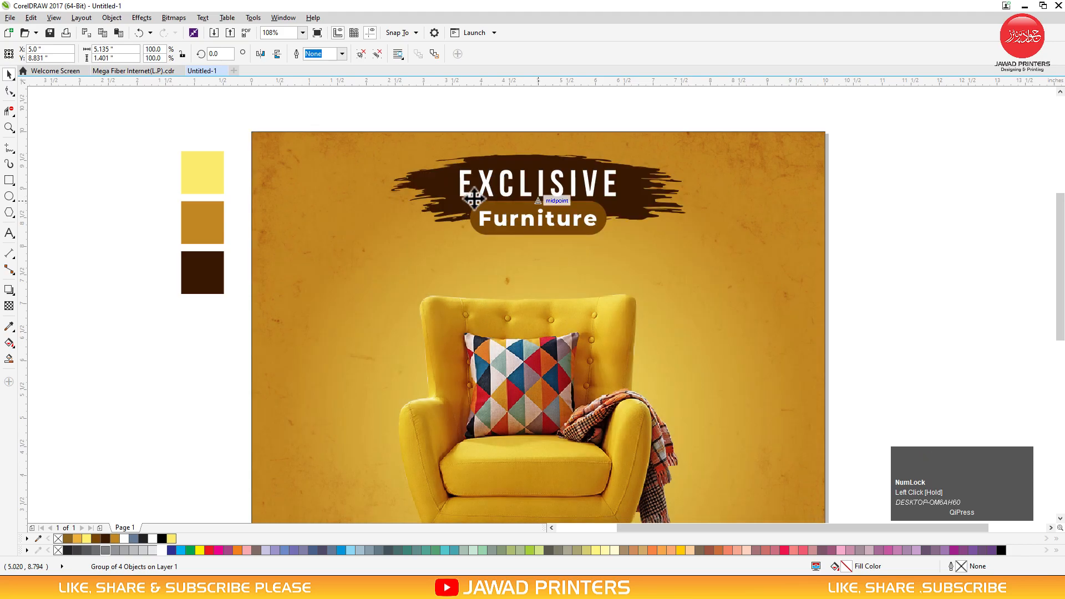
left_click_drag(689, 242, 701, 255)
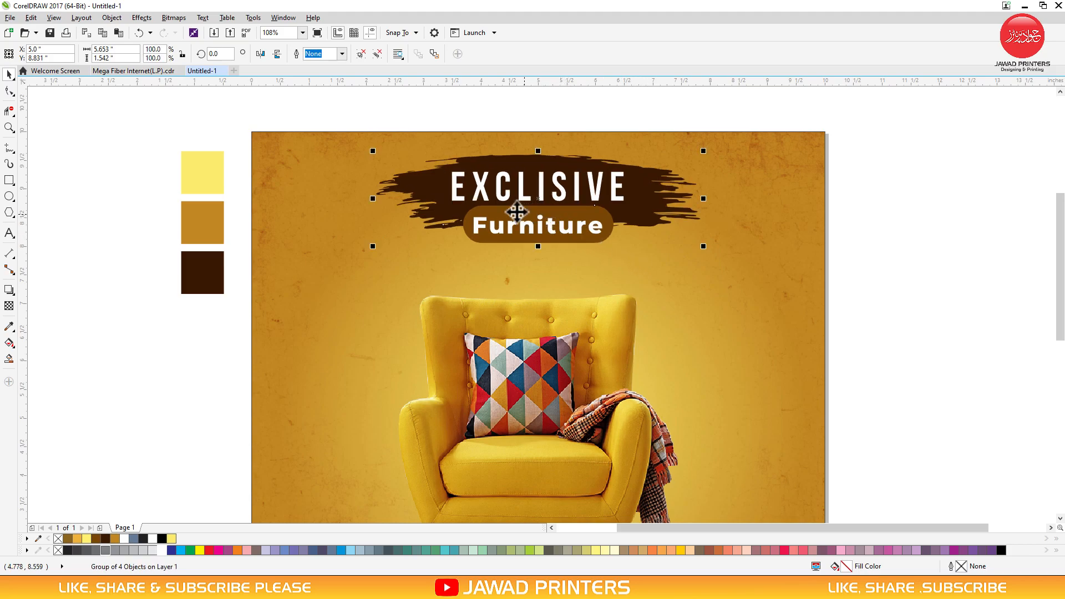
left_click(351, 55)
left_click(412, 91)
left_click(484, 214)
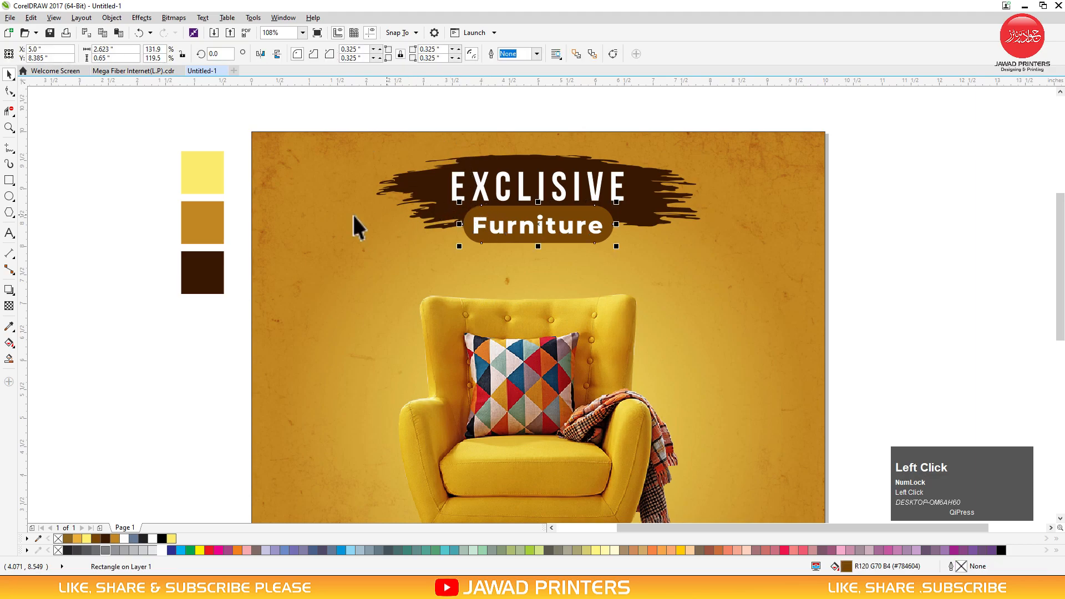
Cast a straight-down drop shadow from the Furniture pill and set its feather to 8
left_click(9, 290)
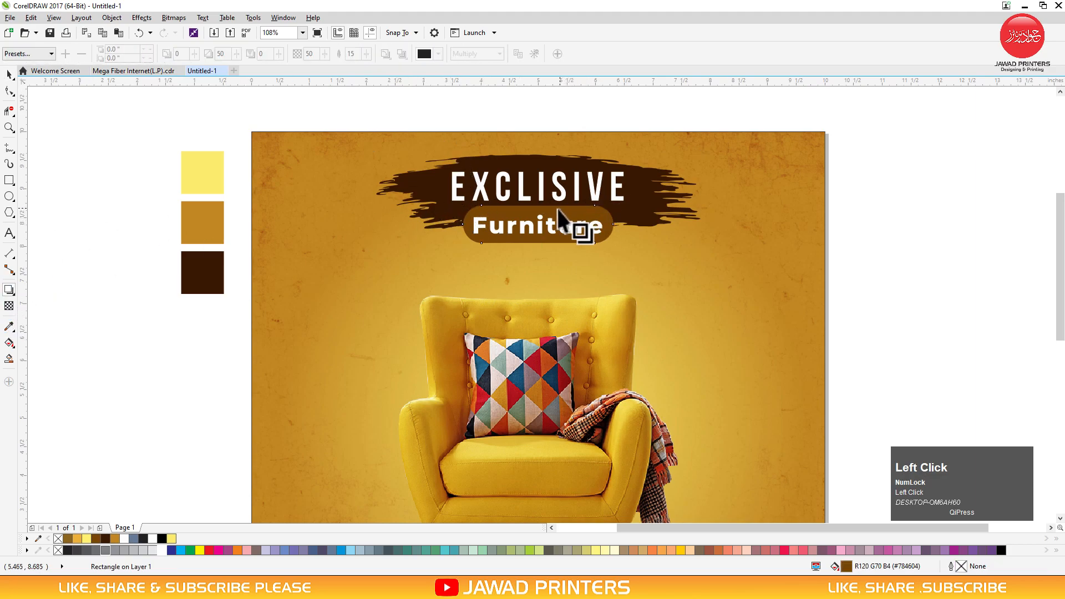
left_click_drag(582, 233, 539, 237)
double_click(352, 53)
type("8")
key("Return")
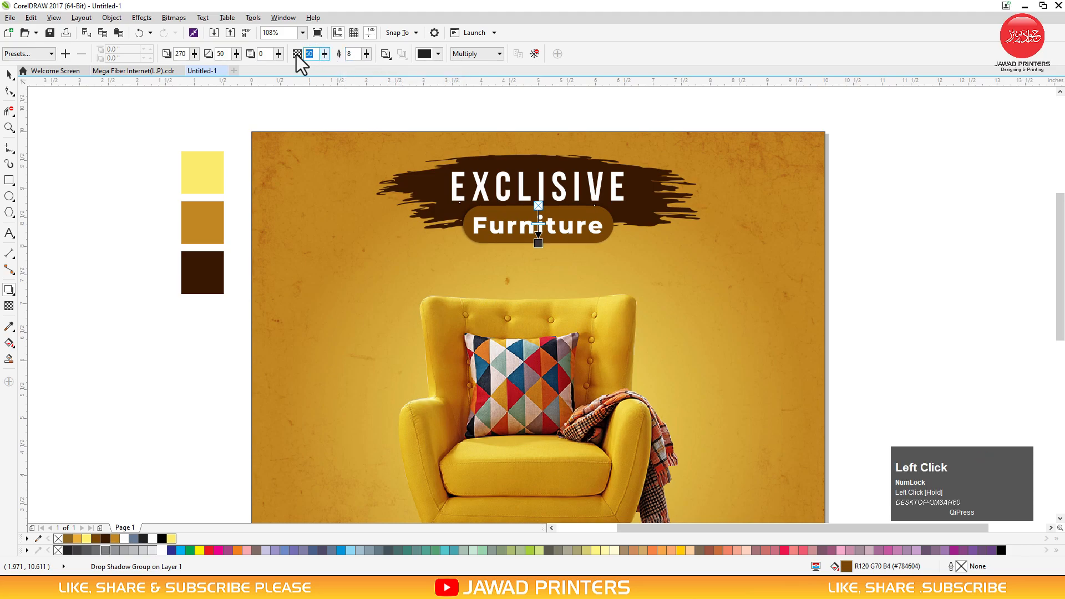
key("space")
key("F2")
left_click_drag(654, 197, 223, 290)
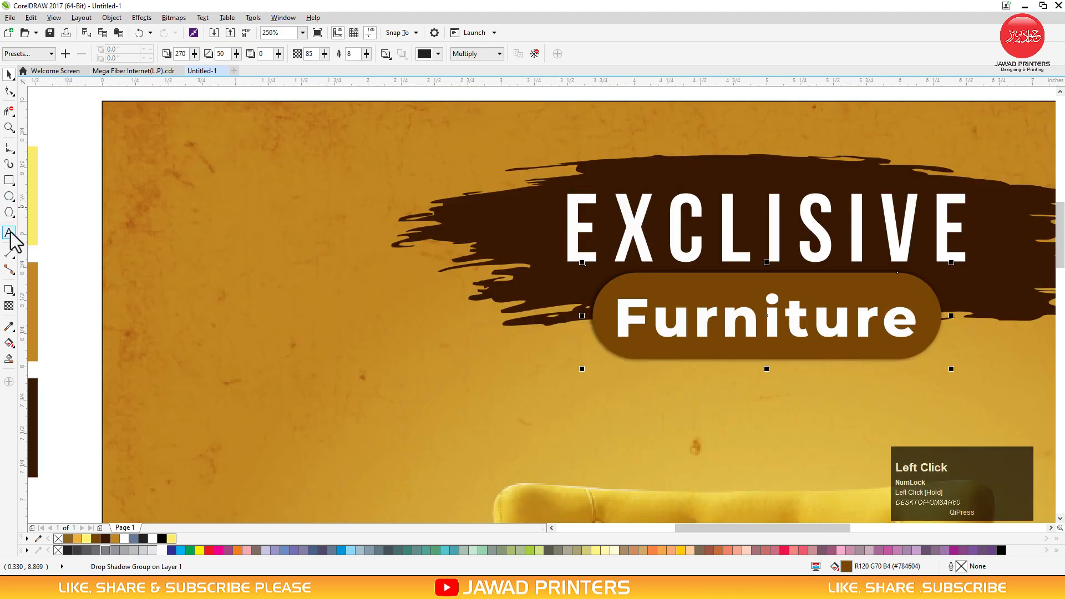
Type LOGO HERE at the poster's top left in Montserrat ExtraBold
left_click(9, 233)
left_click(181, 257)
type("LOGO HERE")
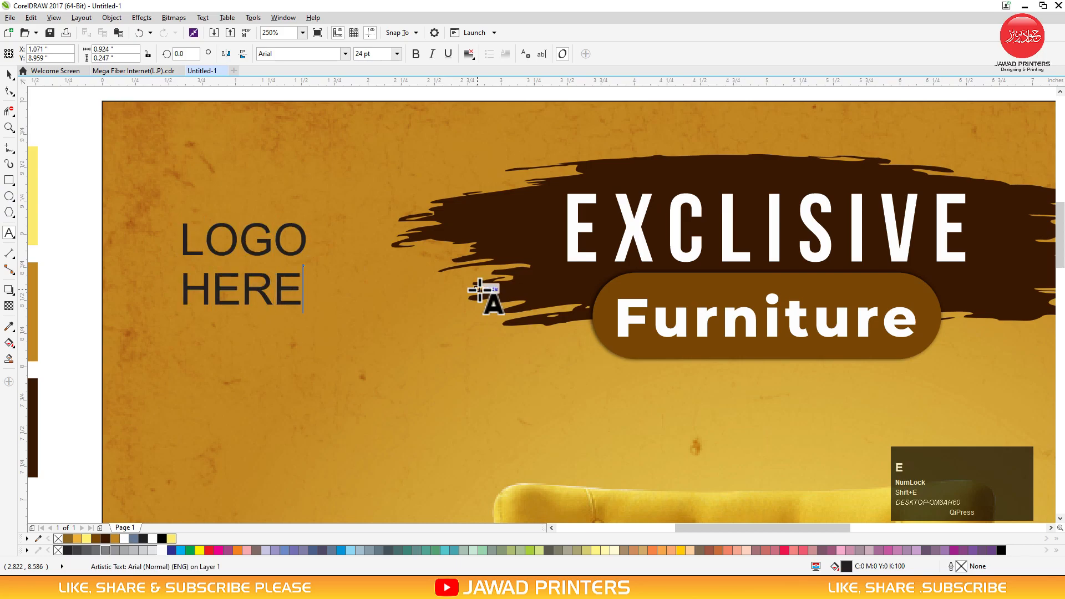
key("ctrl+space")
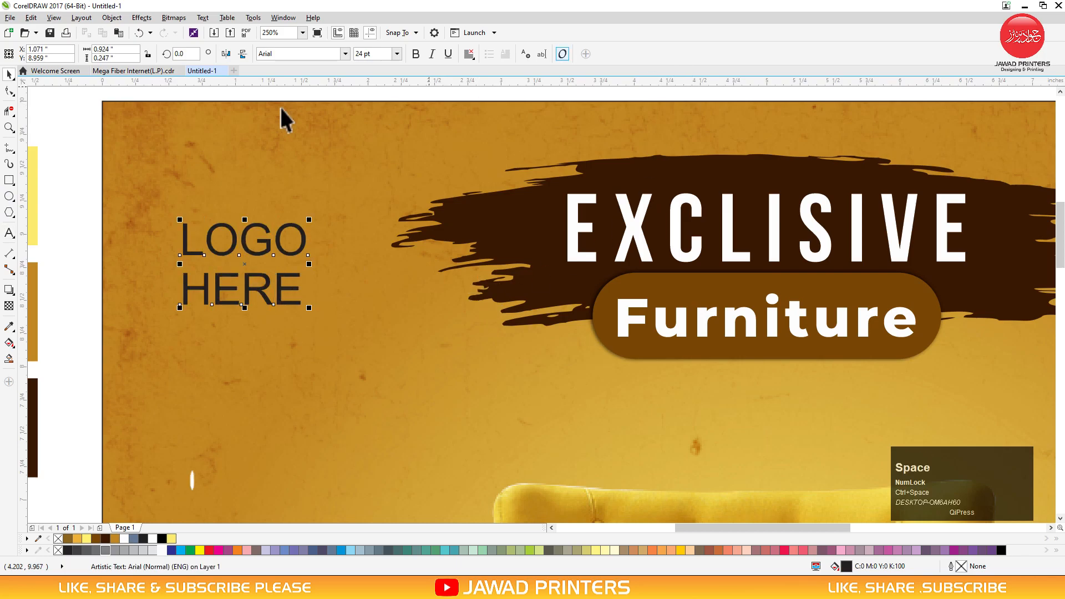
left_click(344, 54)
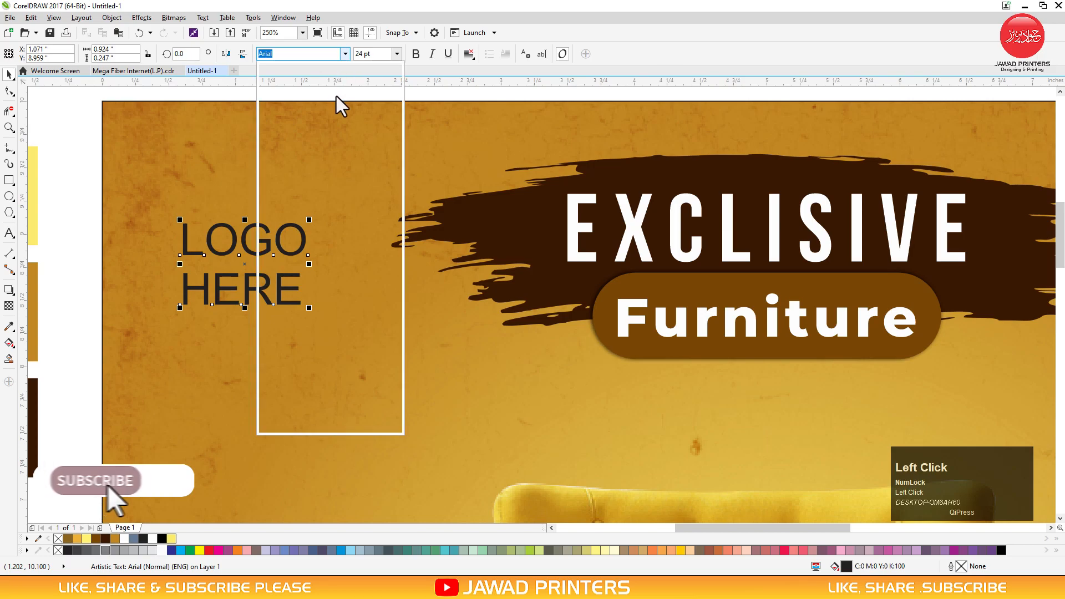
left_click(335, 89)
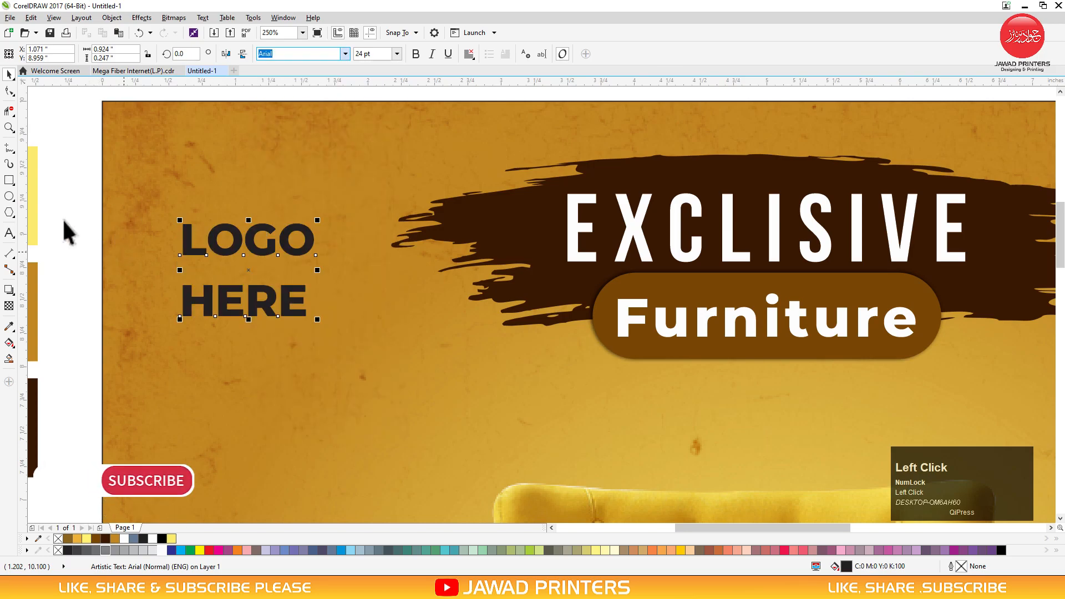
Tighten LOGO HERE's line spacing, shrink it, and top-align it with the brush stroke
left_click_drag(181, 321, 178, 280)
key("space")
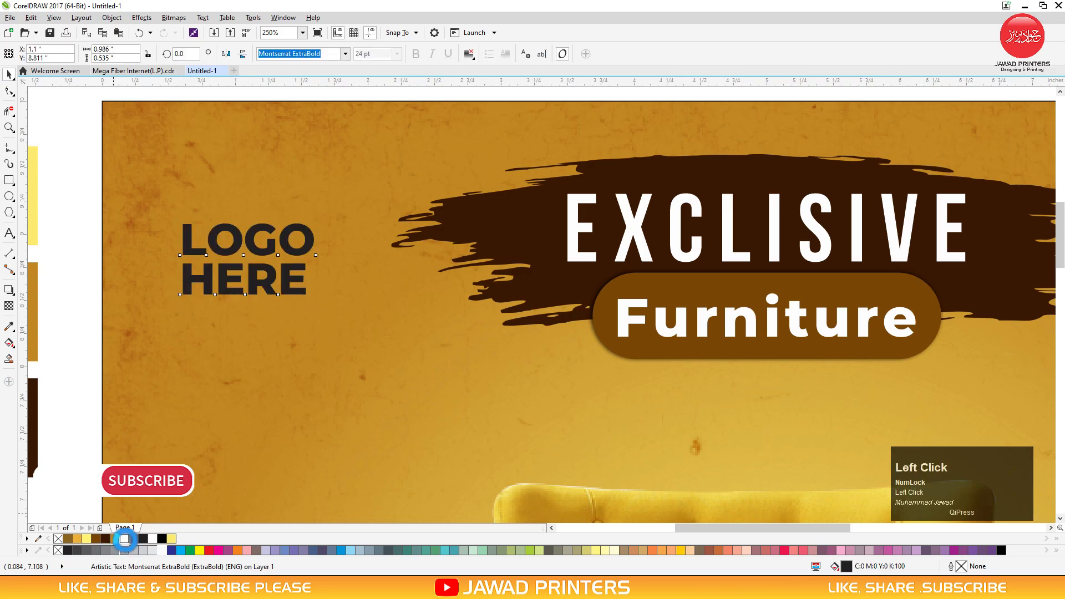
mouse_move(318, 220)
left_mouse_down()
mouse_move(293, 233)
mouse_move(194, 181)
left_mouse_up()
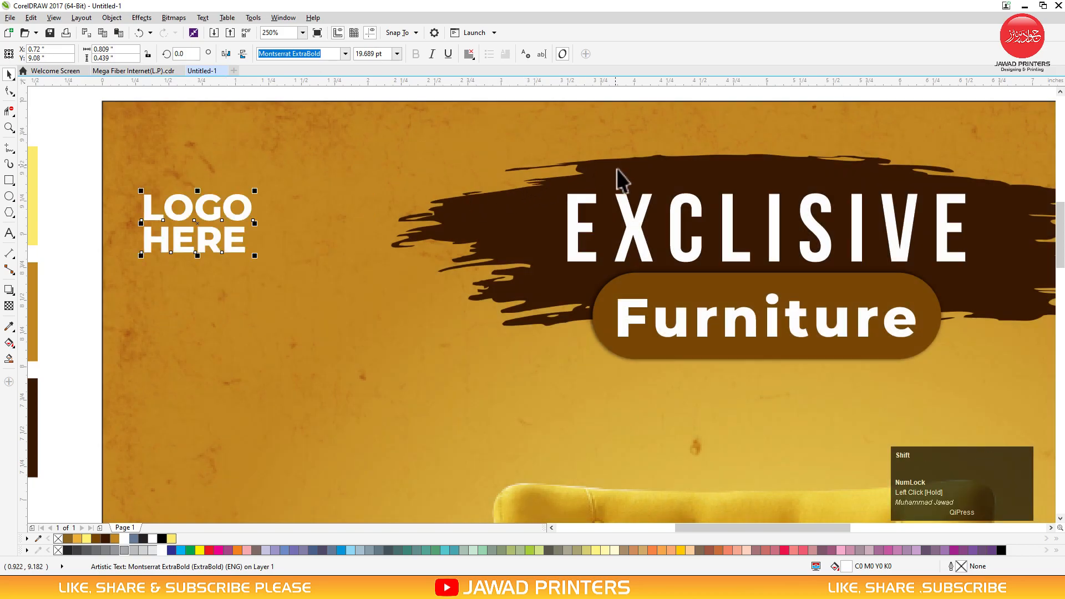
left_click(621, 180, "shift")
key("t")
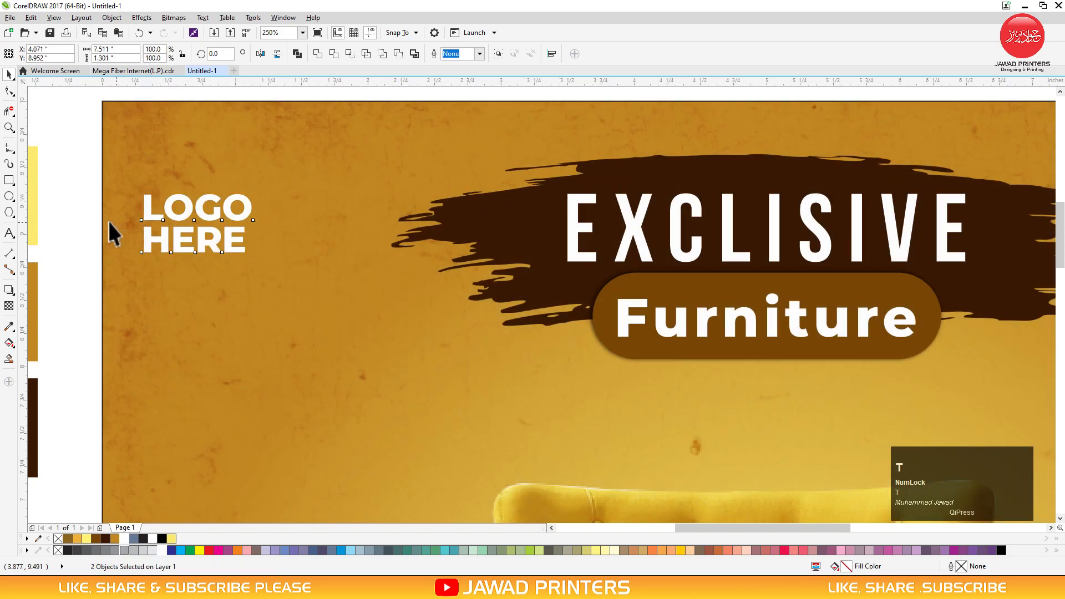
left_click(91, 208)
key("F3")
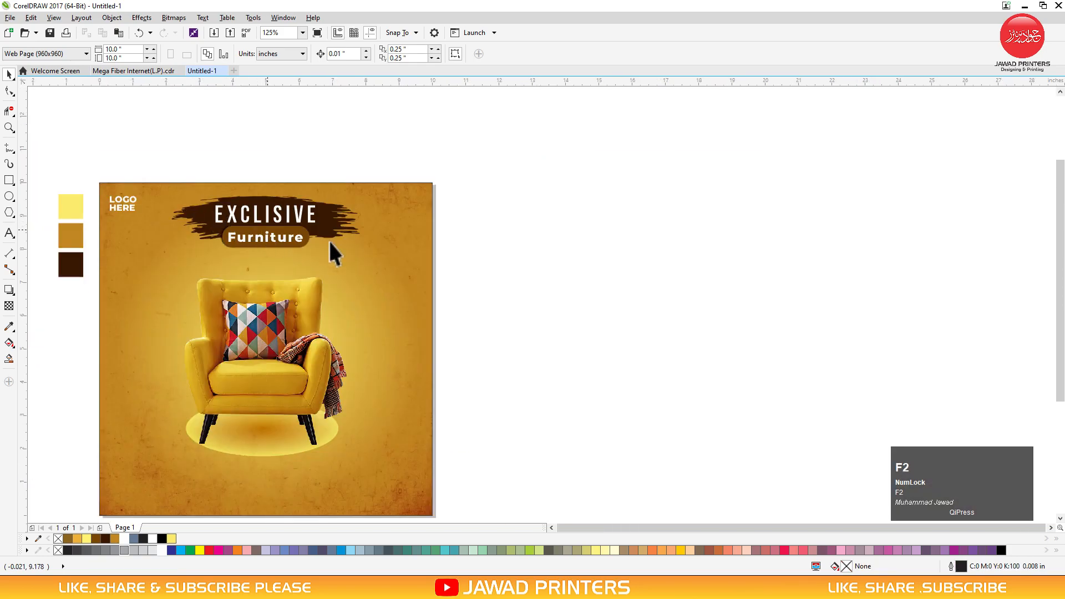
Zoom onto the chair and heading area and select the Polygon tool
key("z")
left_click_drag(502, 204, 209, 404)
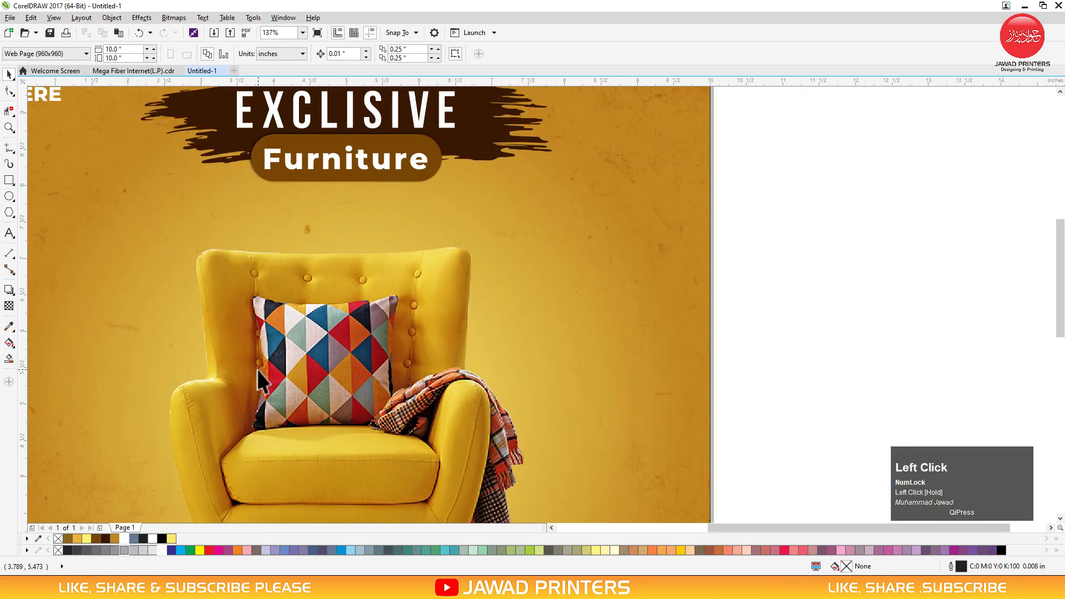
left_click(9, 212)
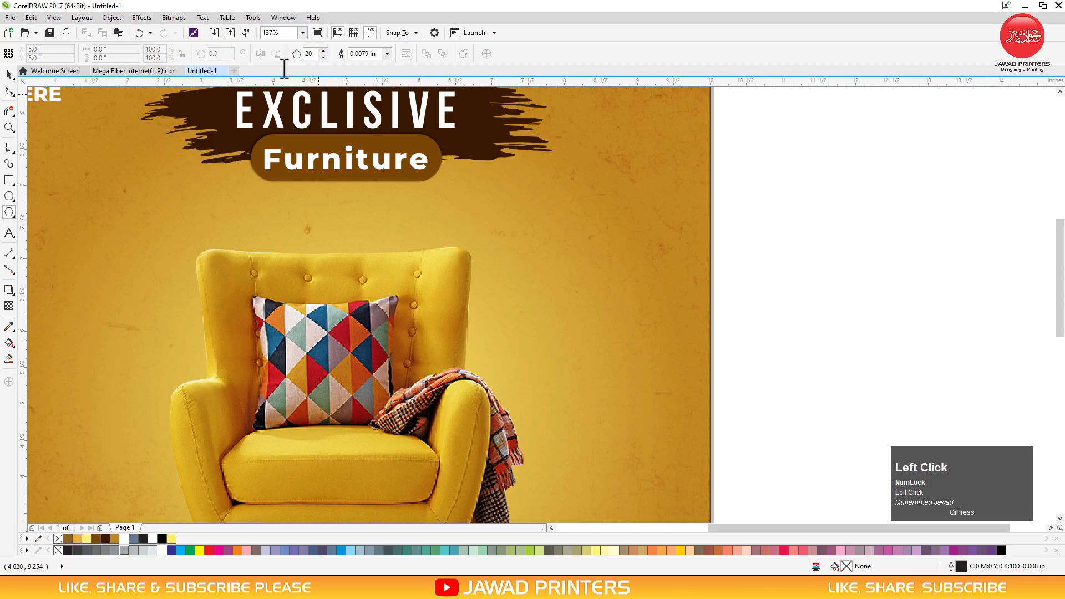
Draw a 20-sided polygon right of the chair and pull its points inward into a star
left_click_drag(530, 209, 630, 327)
key("space")
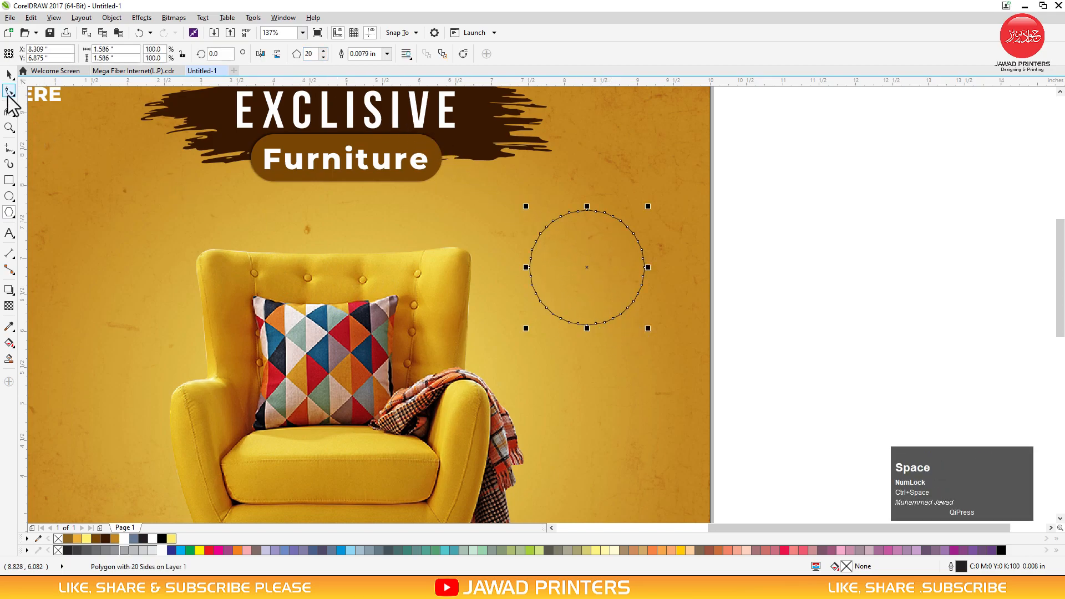
left_click(9, 92)
left_click_drag(585, 212, 586, 225)
key("space")
key("F2")
left_click_drag(772, 166, 410, 385)
Enlarge the star from its centre, undoing an accidental background resize
left_click(567, 284)
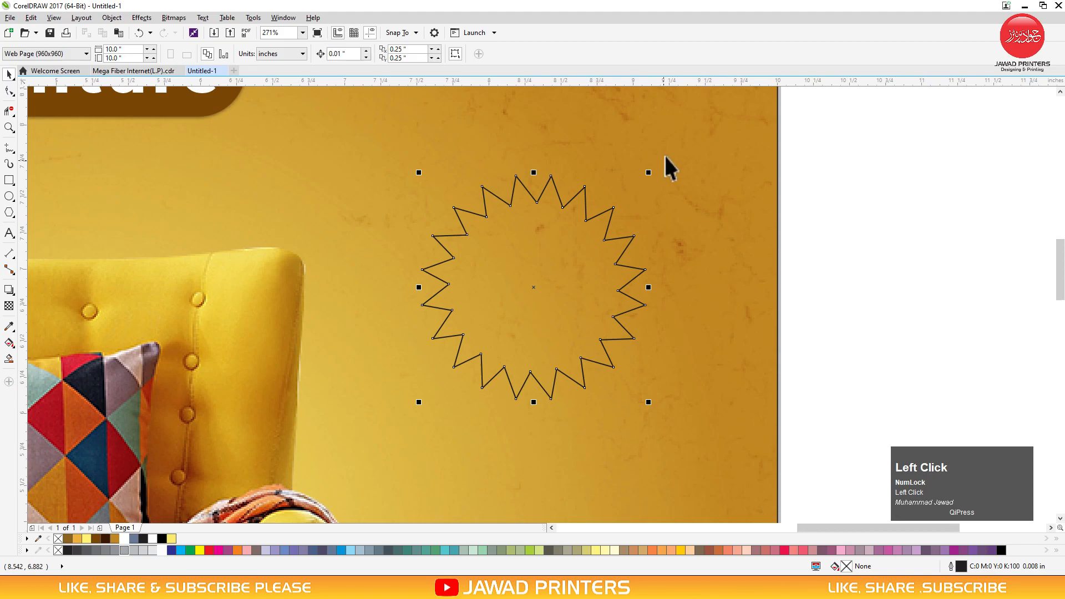
left_click_drag(650, 172, 678, 150)
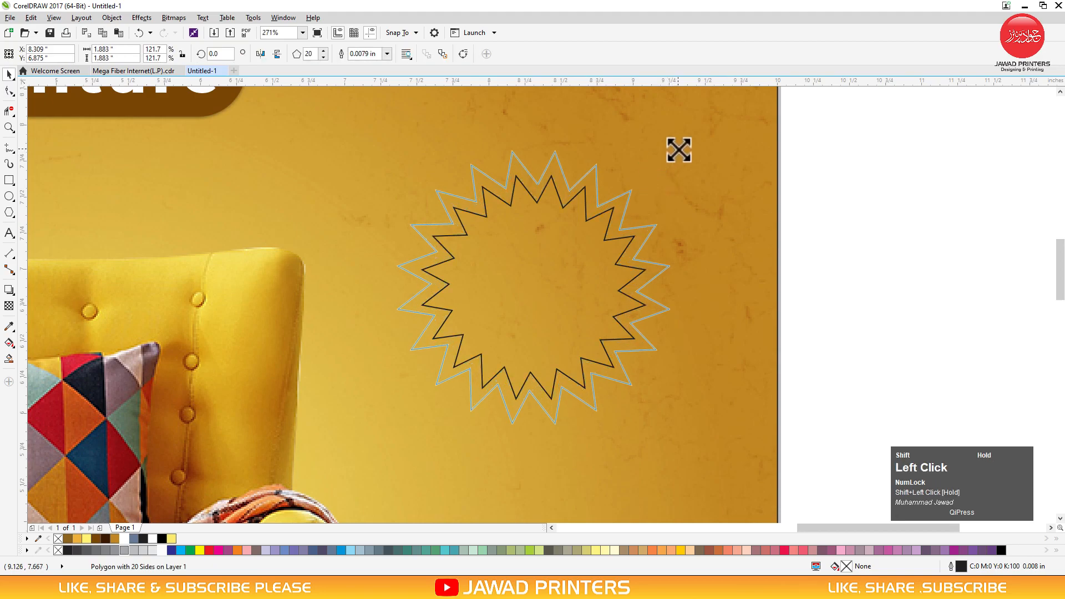
right_click(677, 149, "shift")
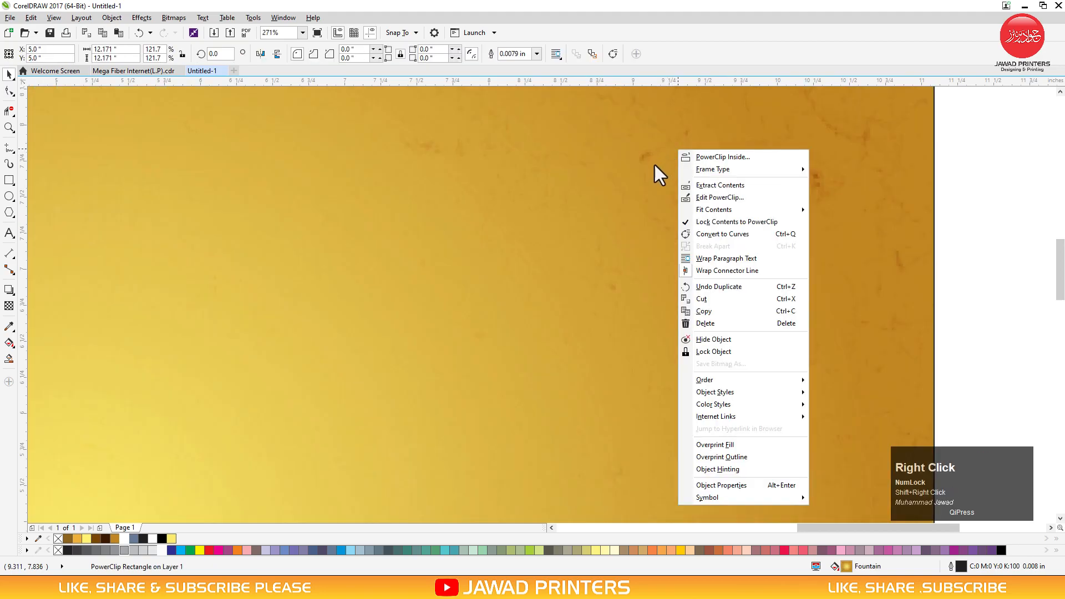
left_click(646, 190)
key("F3")
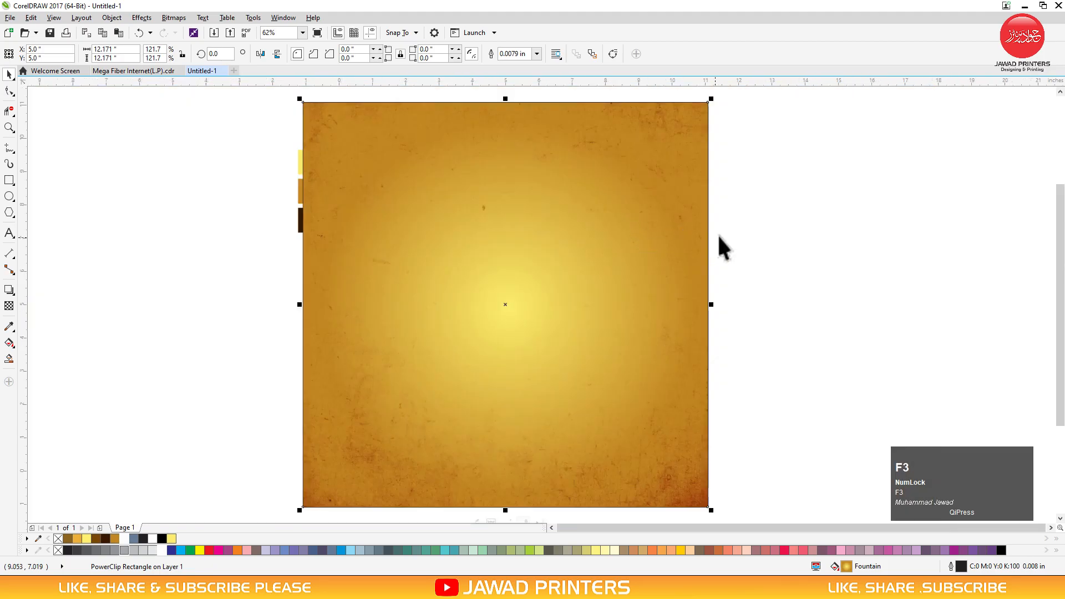
left_click(736, 229)
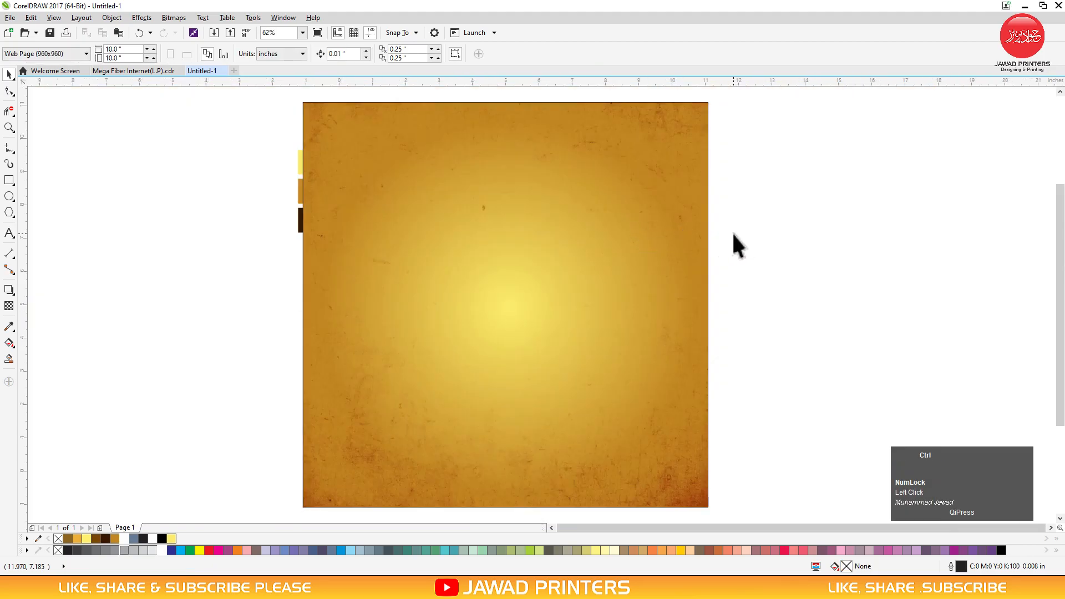
key("ctrl+z")
left_click(710, 226)
key("F2")
left_click_drag(699, 179, 523, 288)
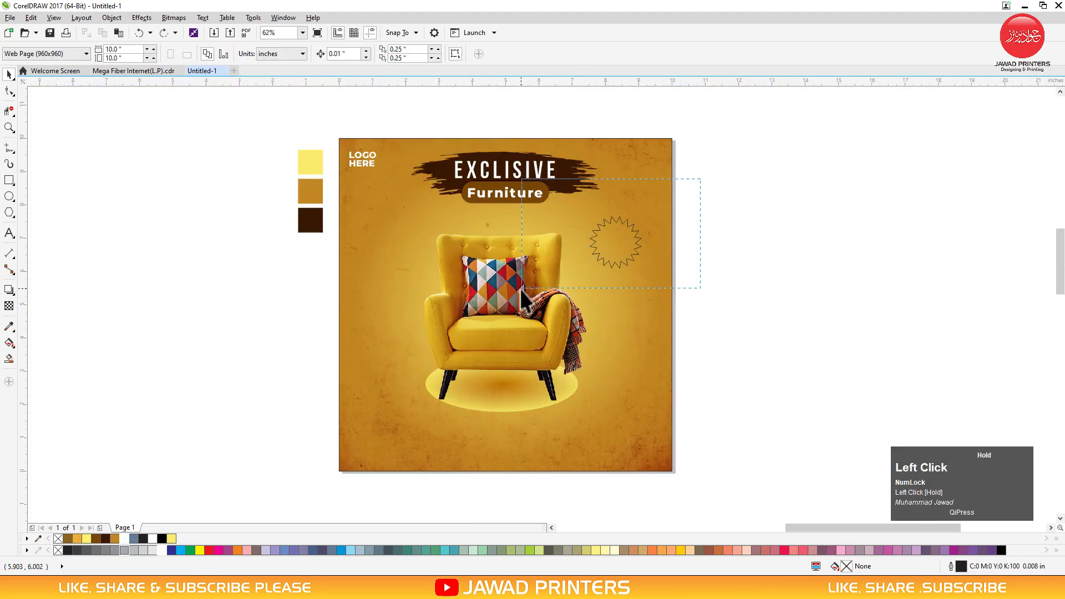
left_click_drag(667, 234, 692, 208)
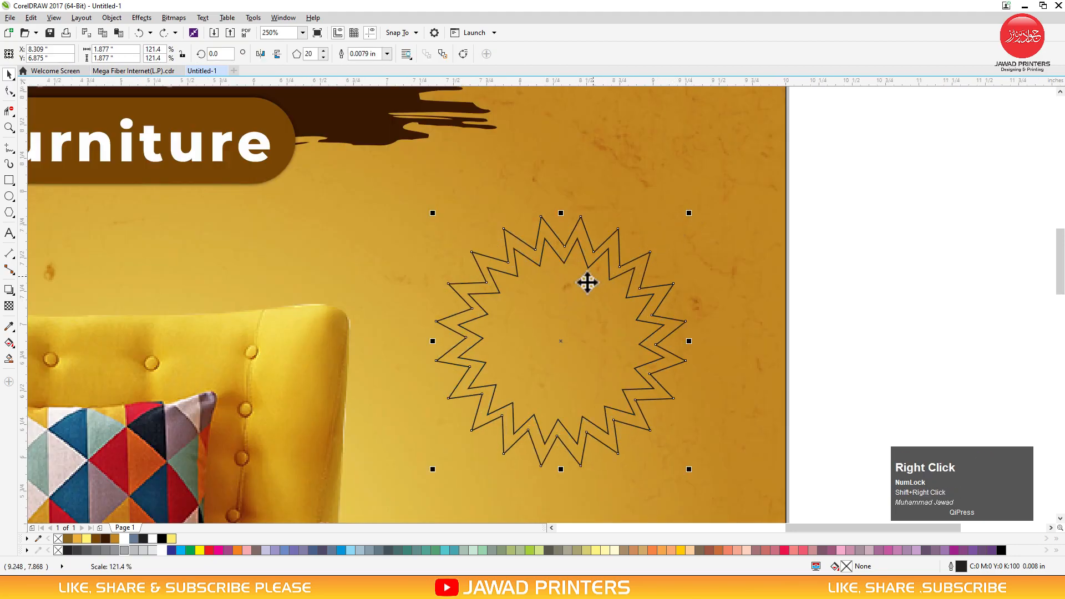
Fill the star brown and remove its black outline
left_click(101, 541)
right_click(57, 549)
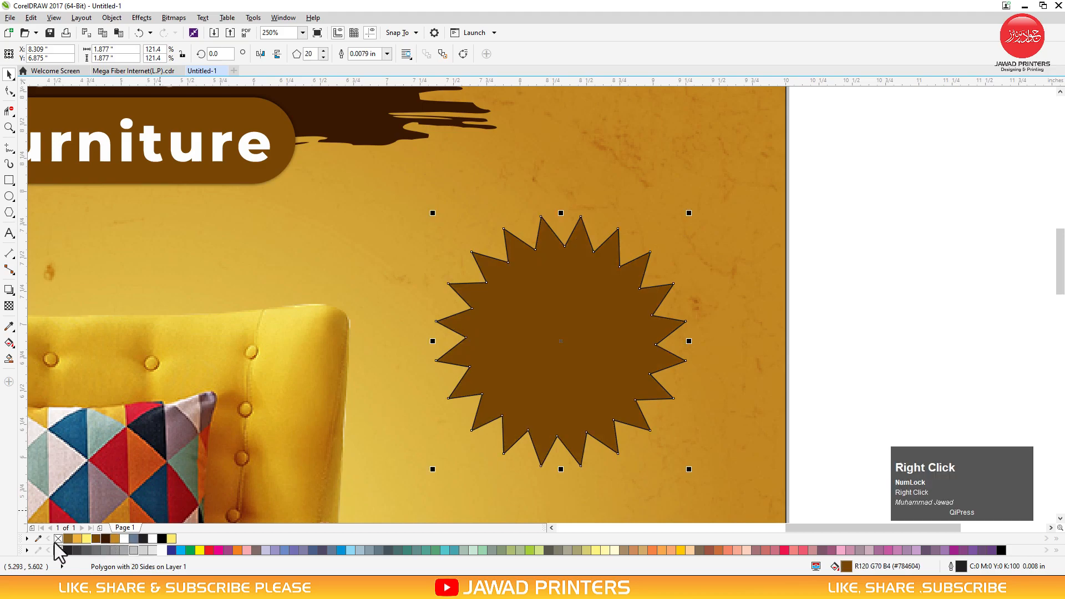
left_click(905, 278)
Bring the inner star to the front with a white 0.015625 in outline
left_click(605, 315)
left_click(604, 314, "alt")
key("shift+Page_Up")
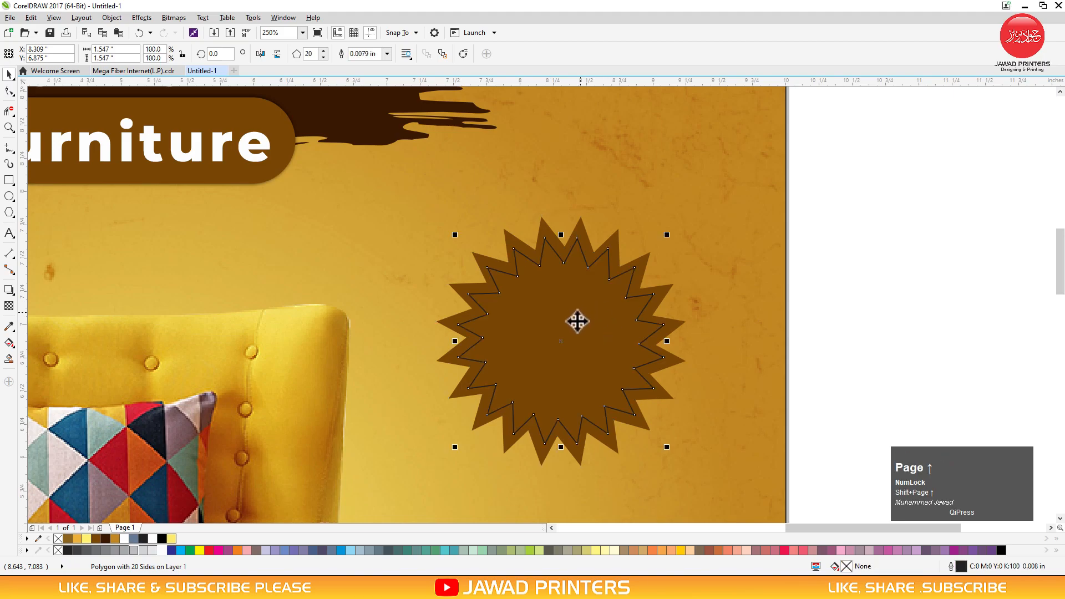
right_click(162, 549)
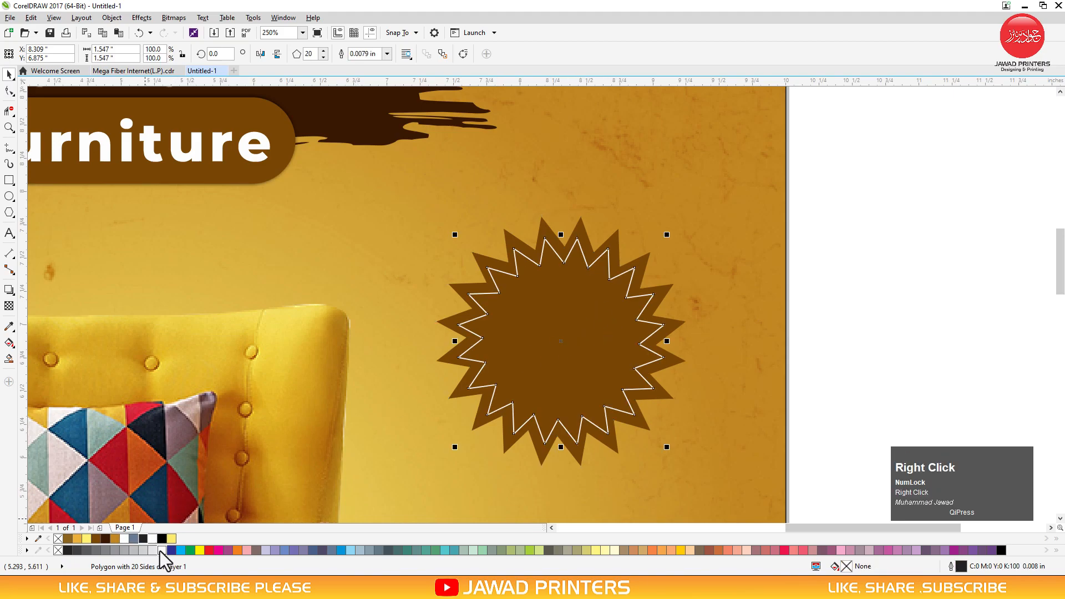
key("F12")
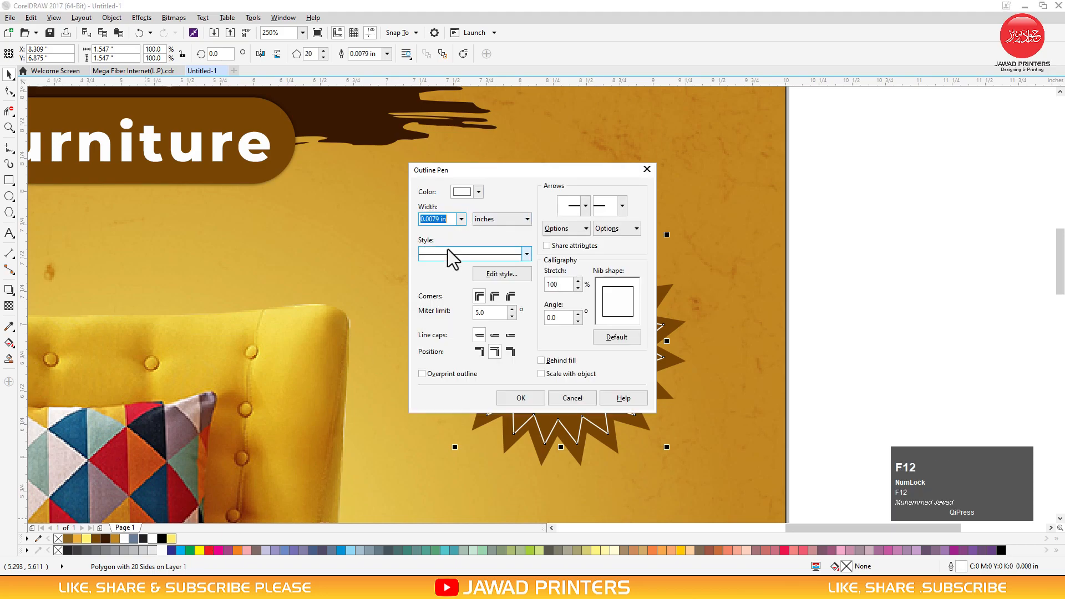
left_click(460, 220)
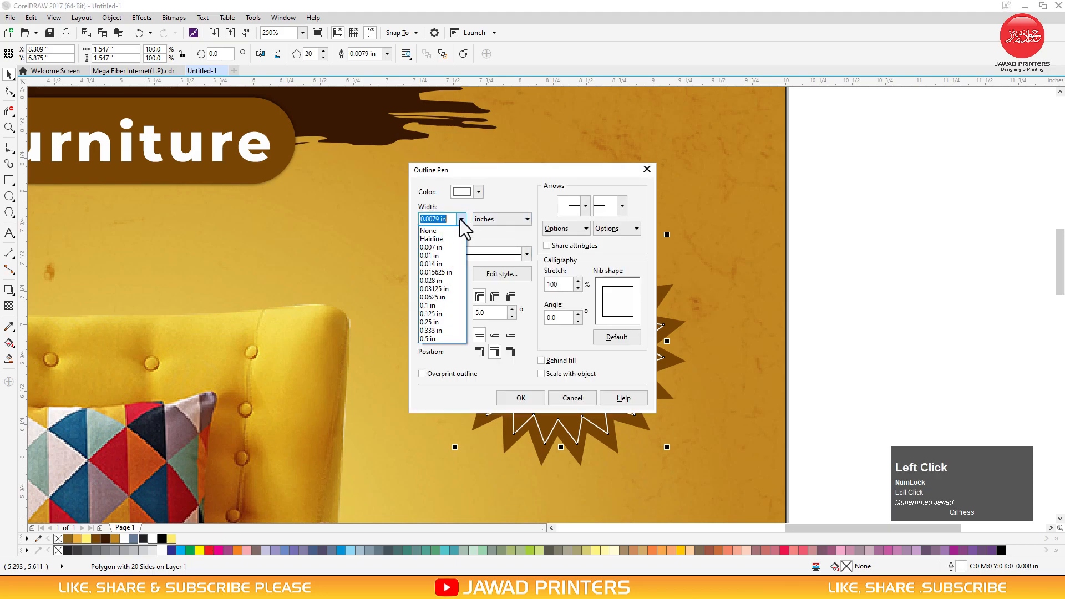
left_click(444, 271)
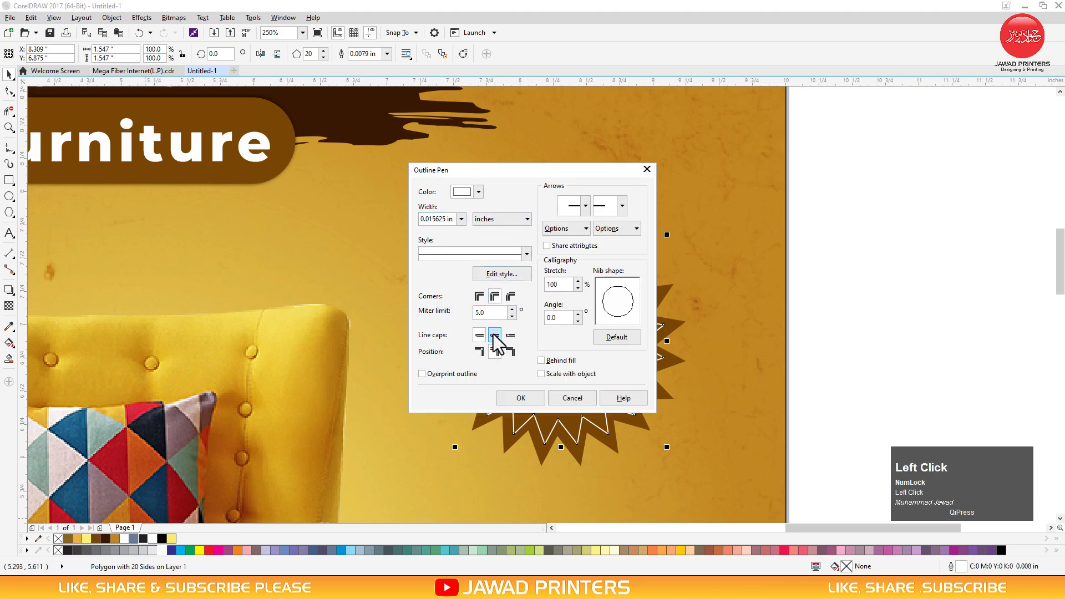
left_click(521, 397)
Start a new text line to the left of the star badge
left_click(868, 297)
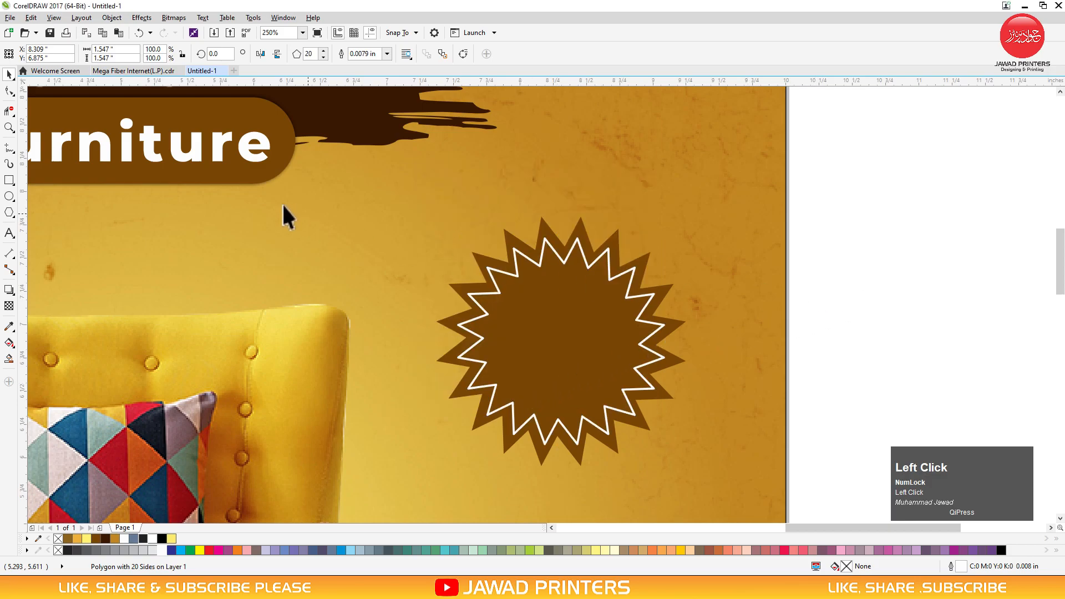
left_click(9, 233)
left_click(332, 270)
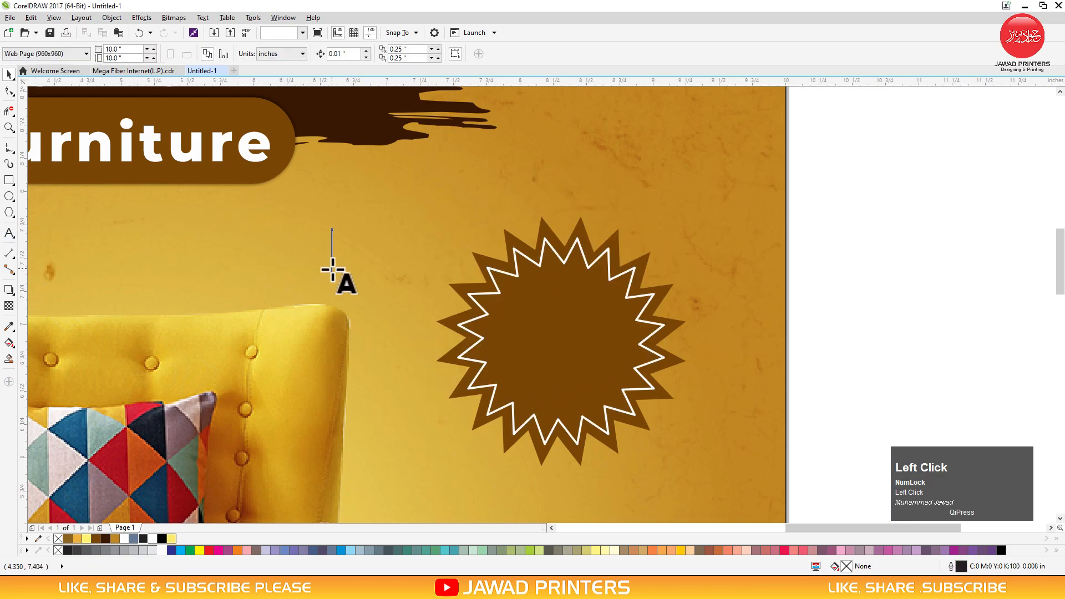
Type SAVE in white Montserrat ExtraBold and centre it horizontally on the star
type("SAVE")
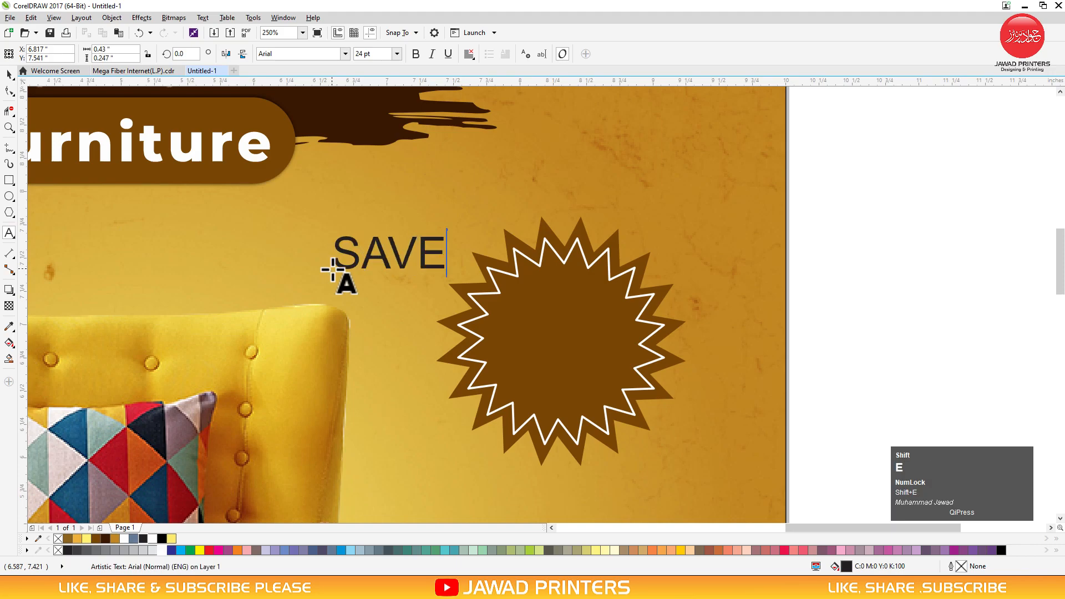
key("ctrl+space")
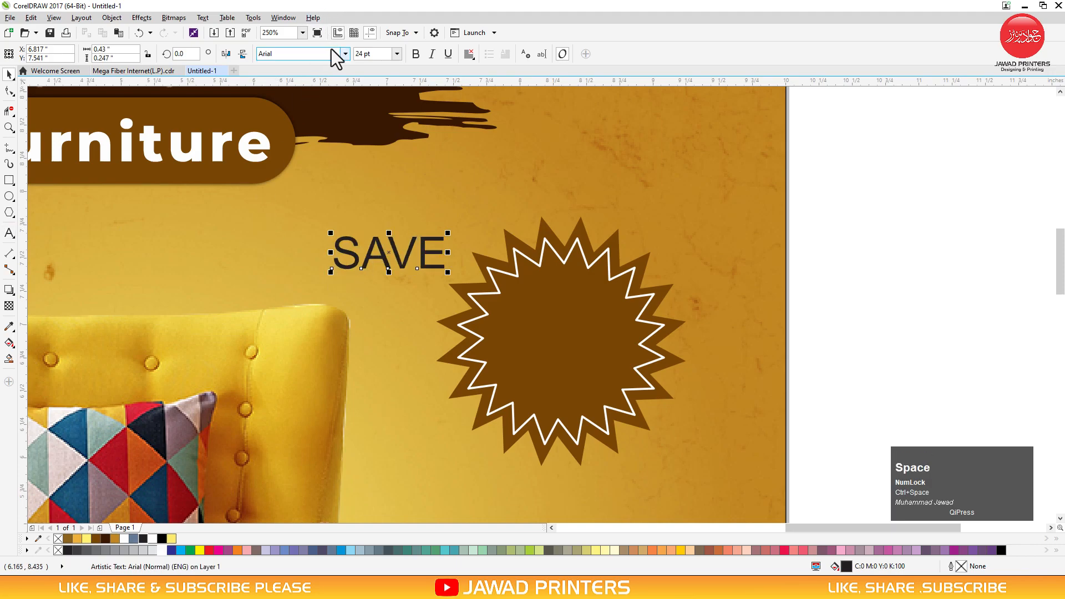
left_click(345, 54)
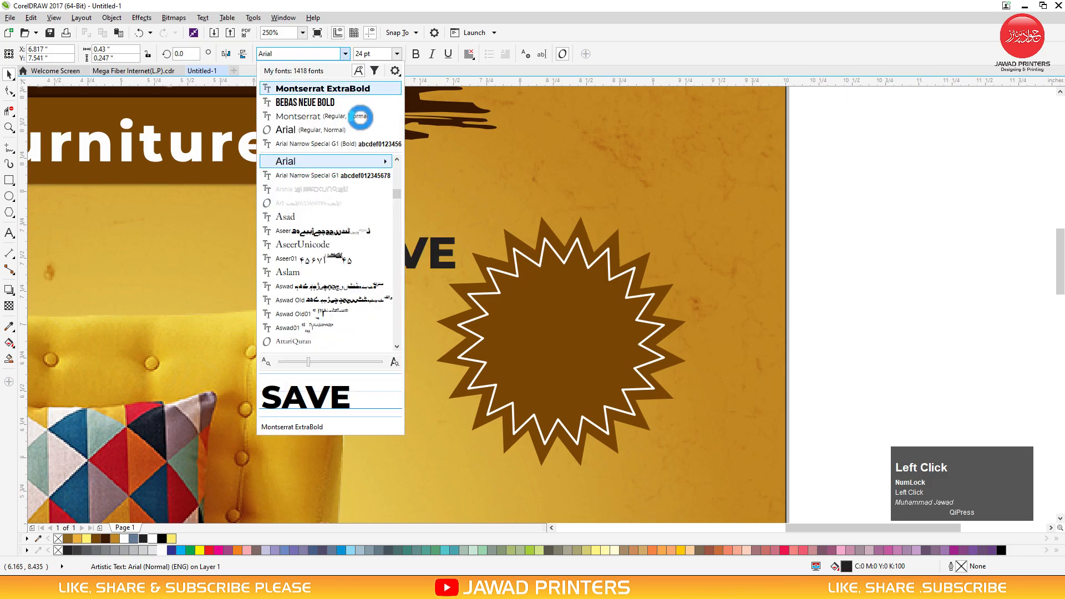
left_click(361, 99)
left_click_drag(393, 253, 561, 311)
left_click(165, 550)
left_click(666, 330, "shift")
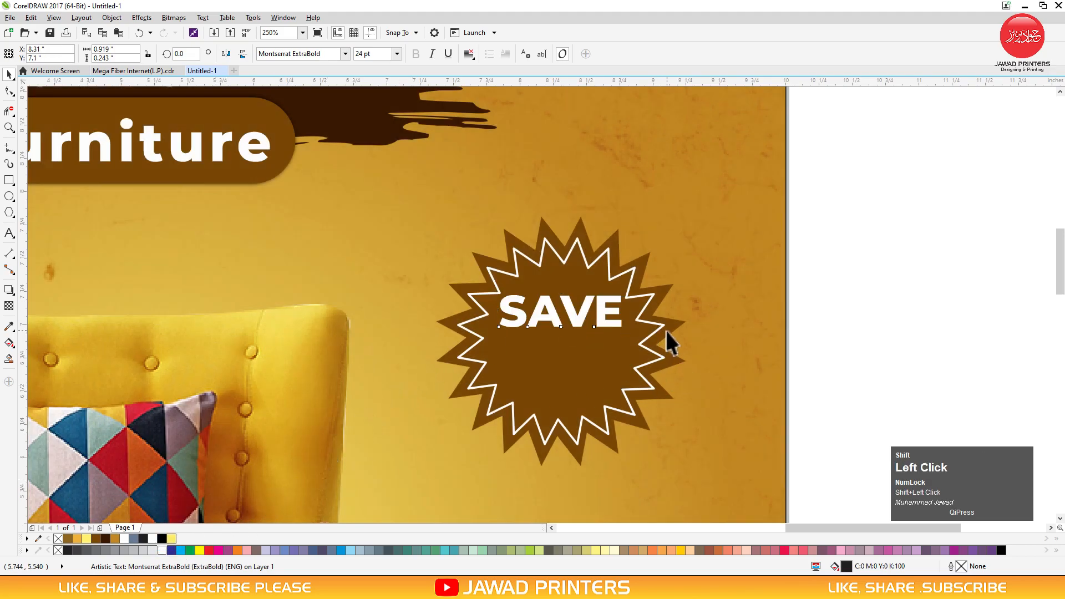
key("c")
left_click(842, 255)
Duplicate SAVE below itself, change the copy to 50, and enlarge it to SAVE's width
key("F2")
left_click_drag(714, 262, 411, 422)
left_click(556, 255)
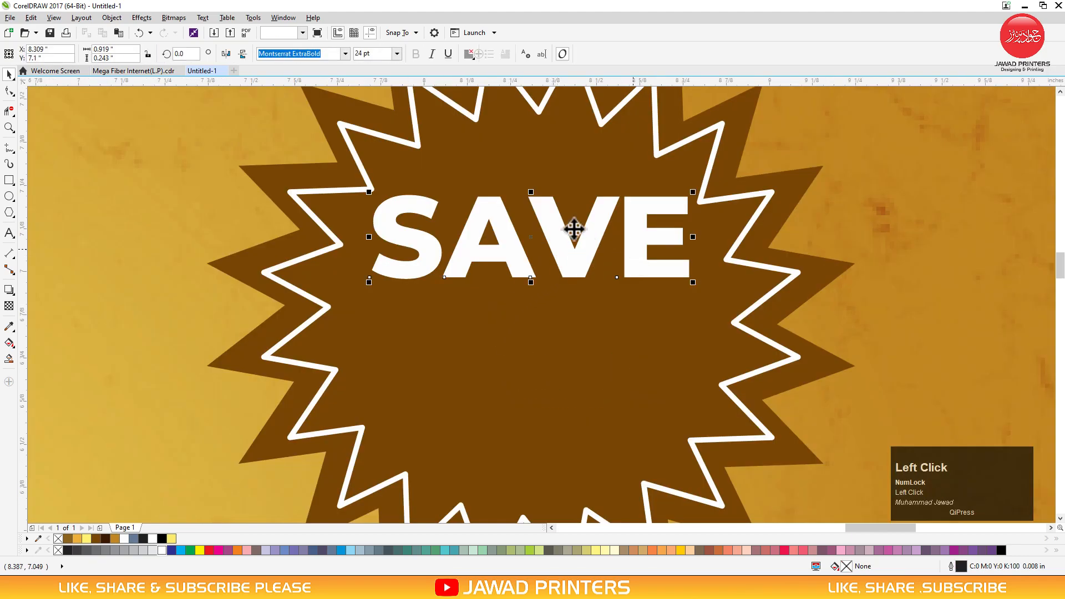
left_click_drag(678, 211, 677, 303)
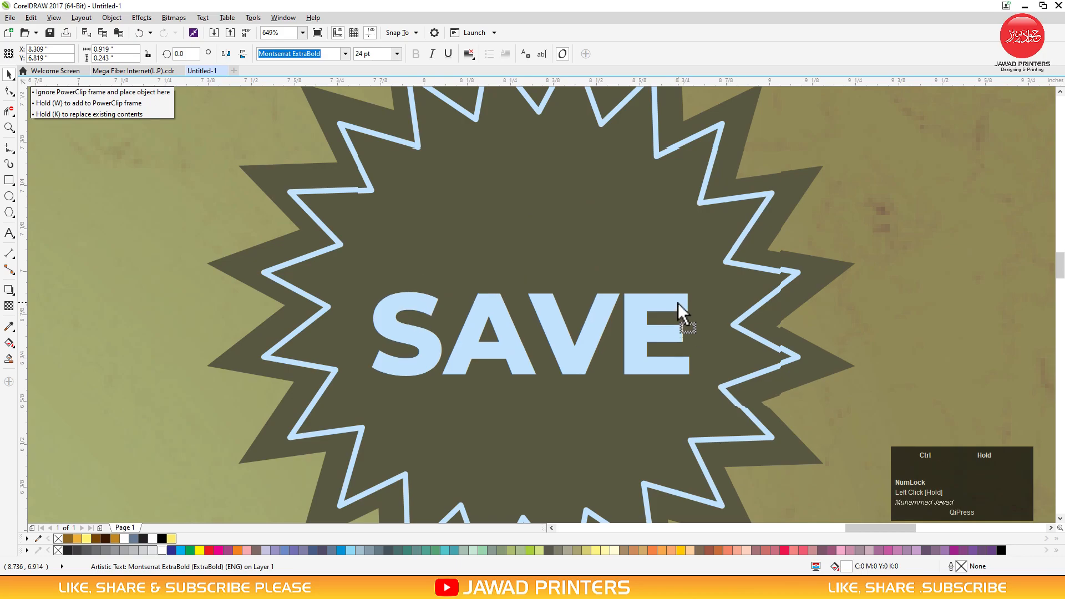
right_click(678, 303)
double_click(677, 304)
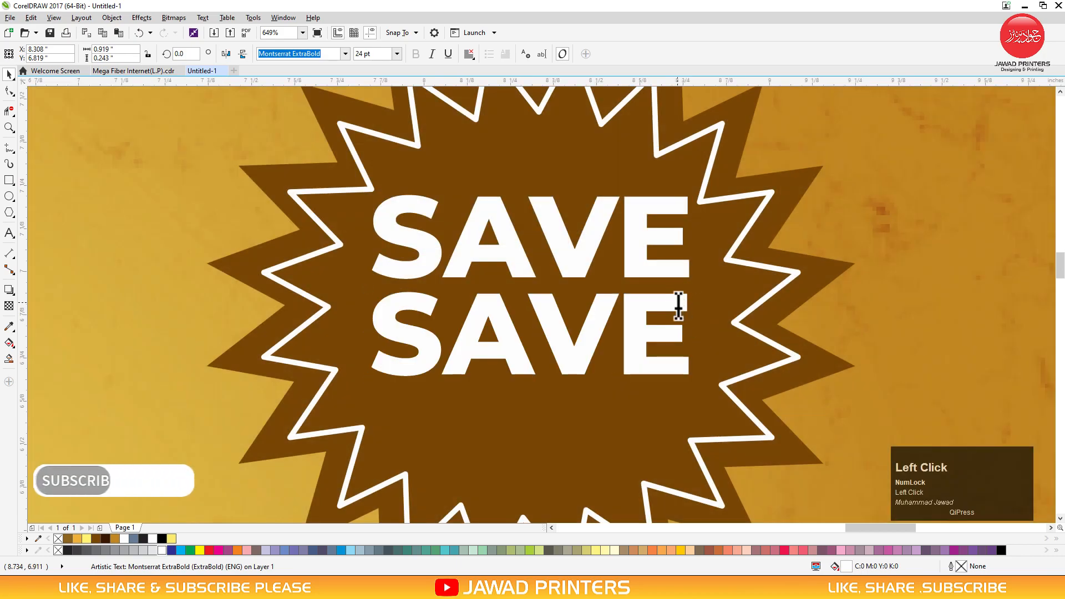
key("ctrl+a")
type("50")
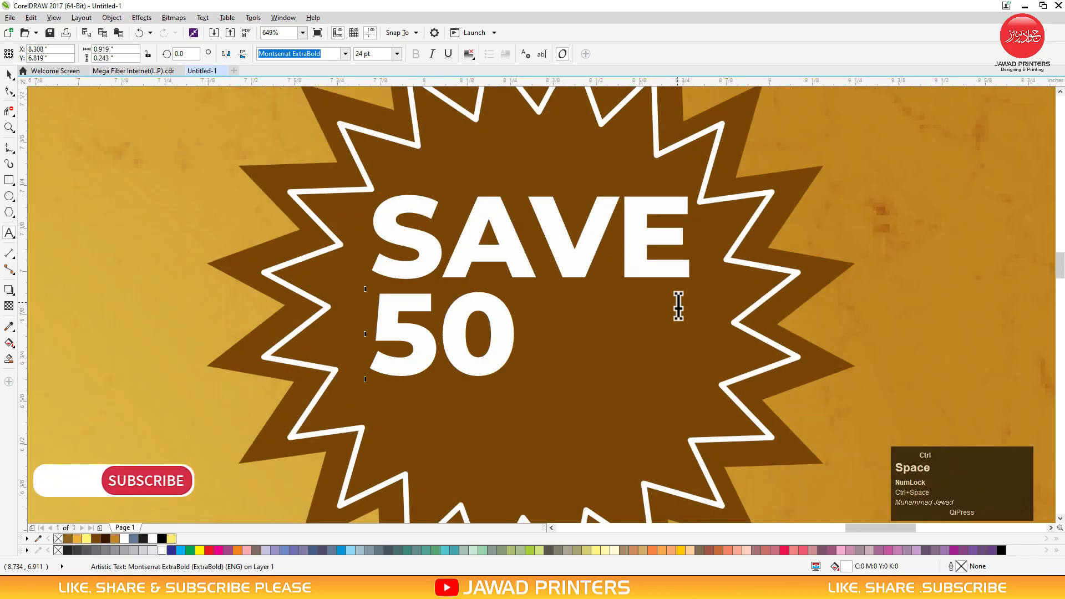
key("ctrl+space")
left_click_drag(517, 289, 567, 420)
left_click_drag(570, 420, 570, 422)
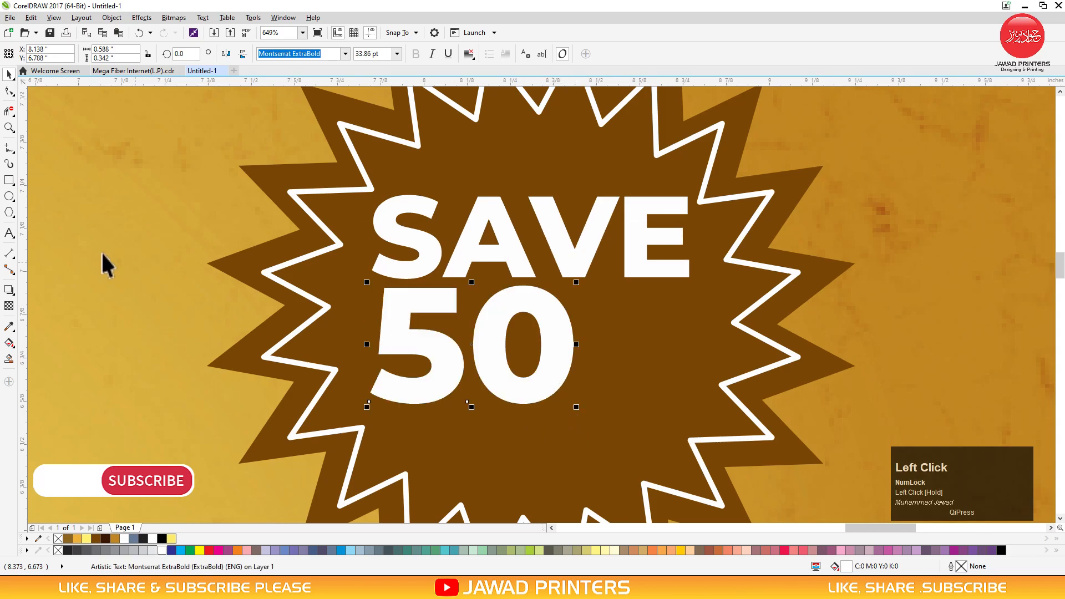
Draw a dark brown circle with no outline against the 50
left_click(9, 196)
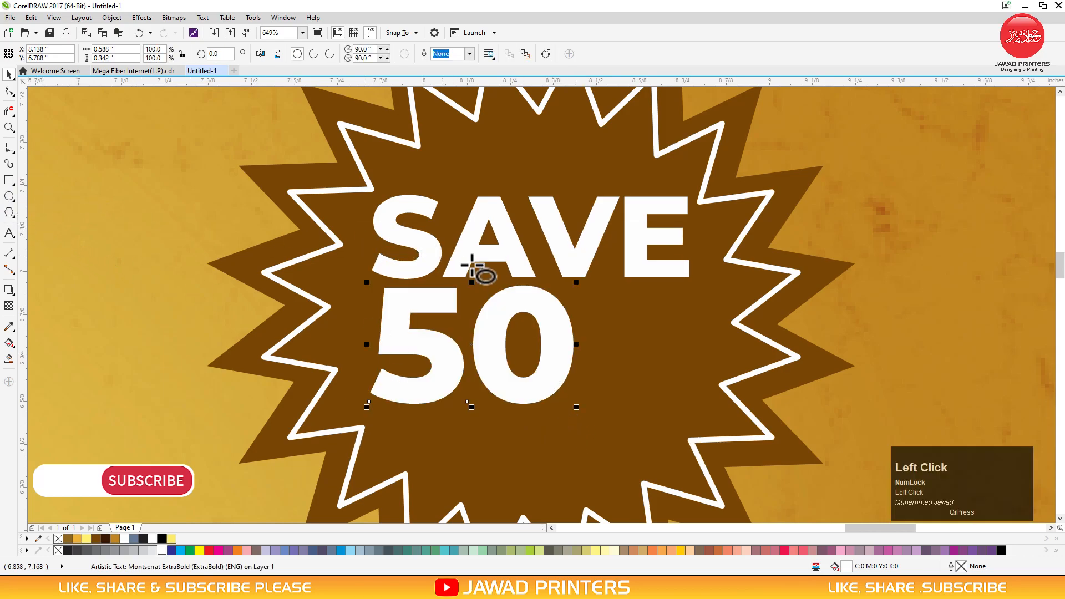
left_click_drag(690, 298, 585, 404)
key("space")
mouse_move(689, 296)
left_mouse_down()
mouse_move(719, 274)
mouse_move(705, 280)
left_mouse_up()
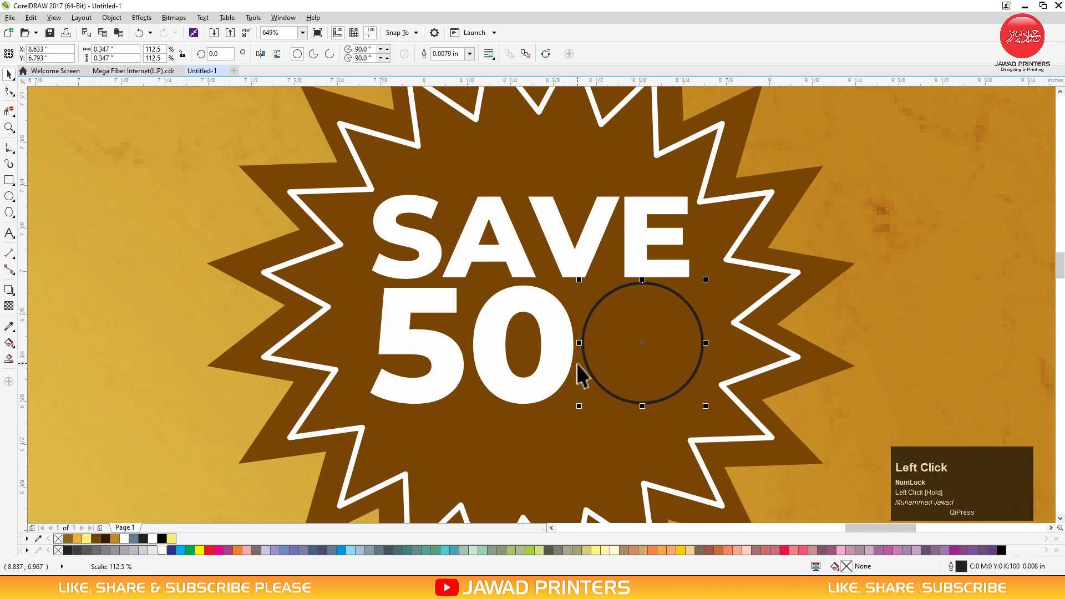
left_click_drag(608, 347, 579, 356)
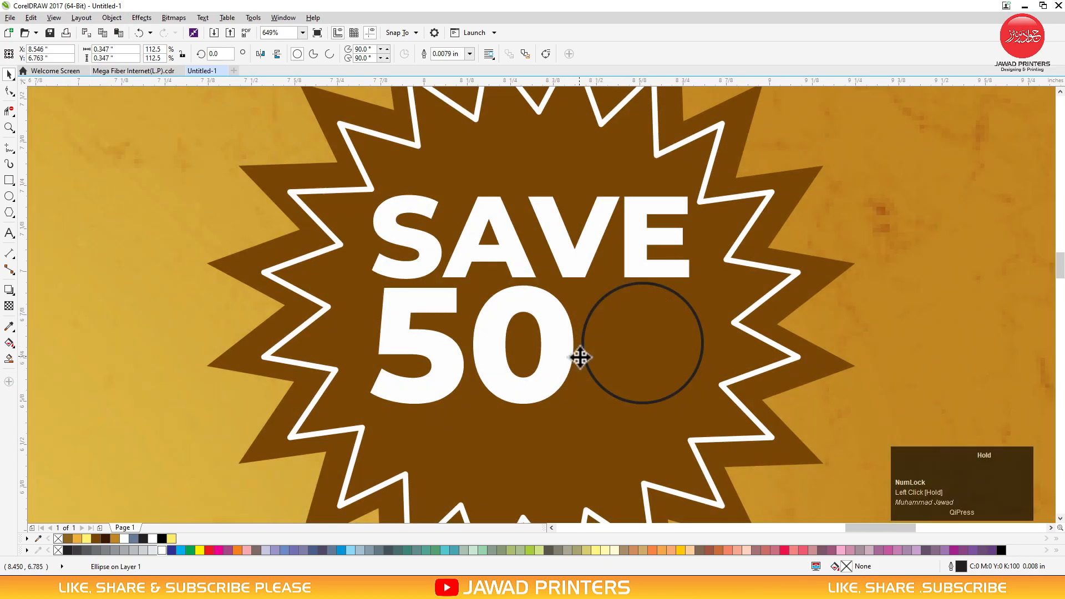
left_click(99, 538)
left_click(103, 538)
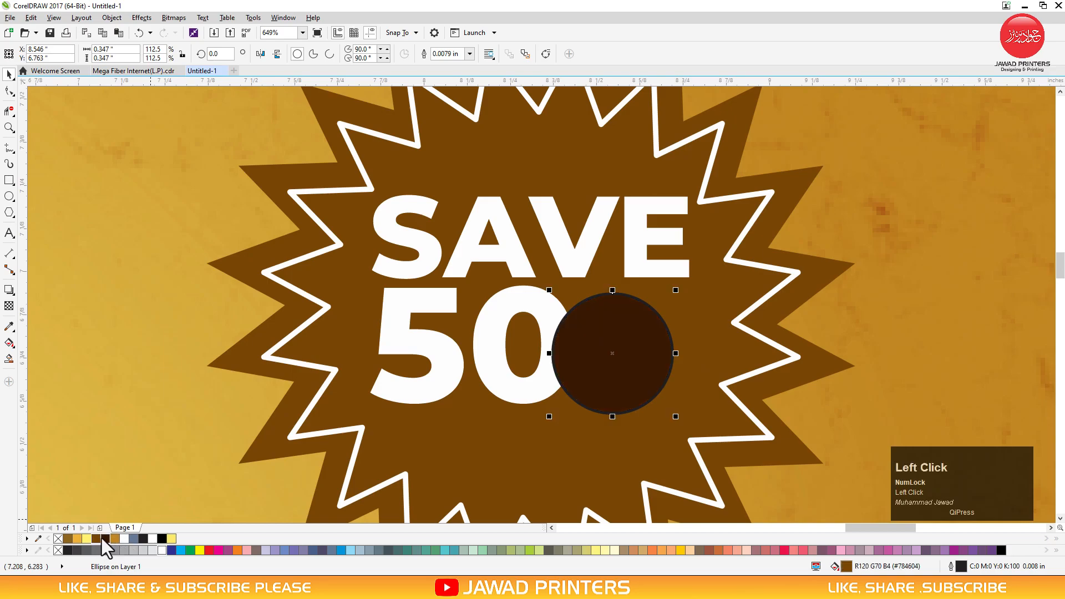
right_click(62, 542)
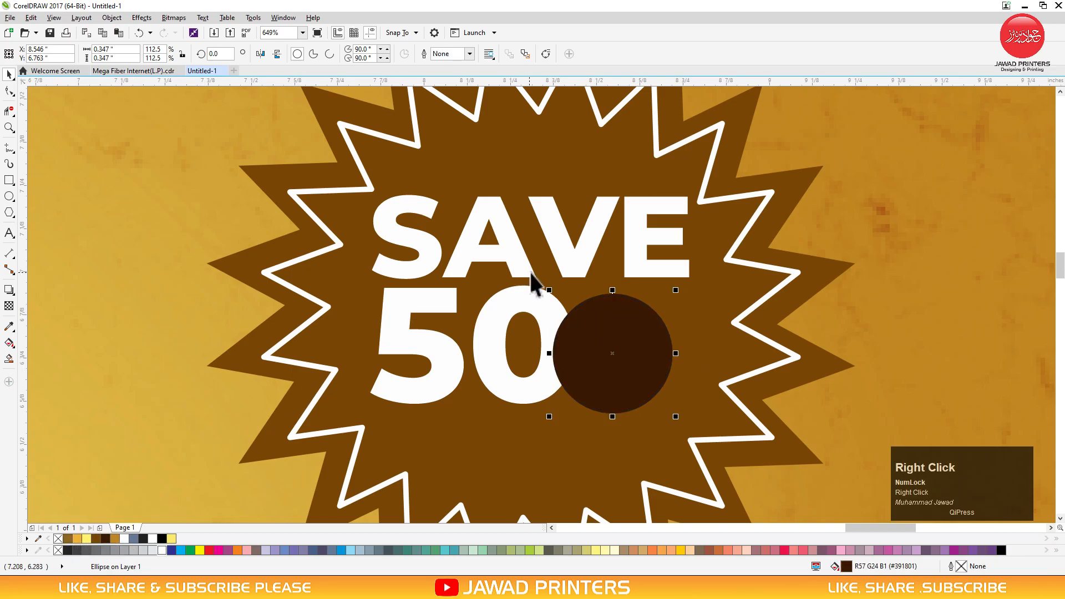
Make a % copy of SAVE, centre it on the circle, and group them
left_click(517, 257)
left_click_drag(532, 238, 539, 438)
right_click(538, 438)
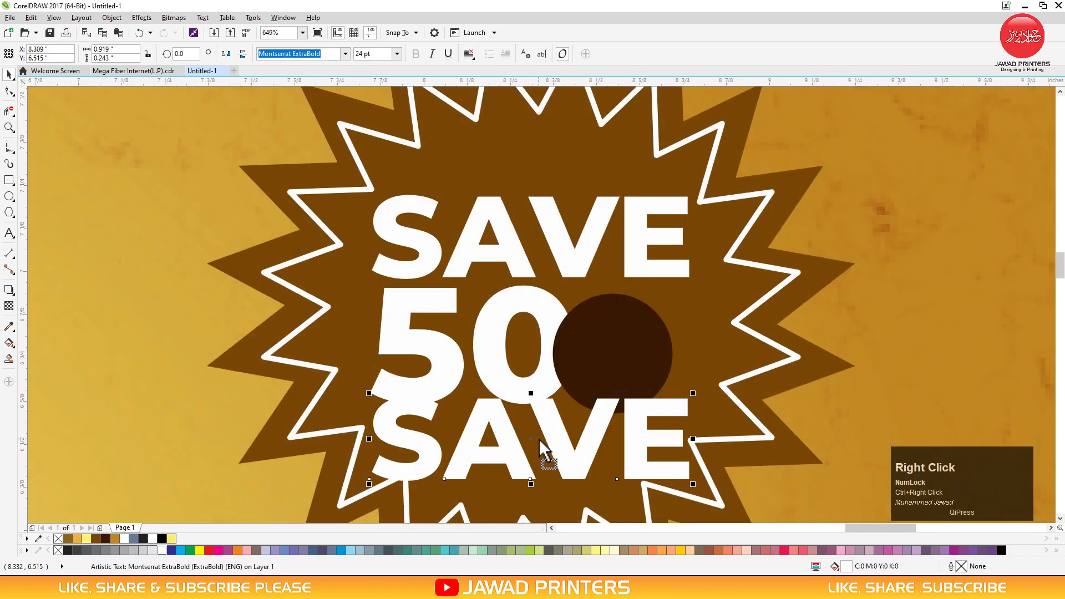
left_click(544, 438)
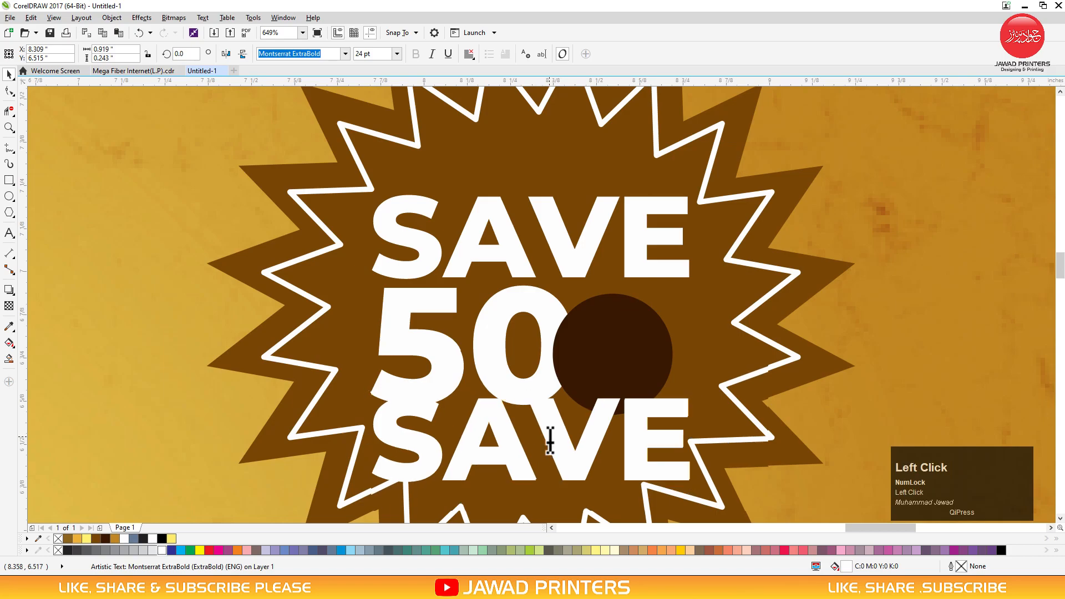
key("ctrl+a")
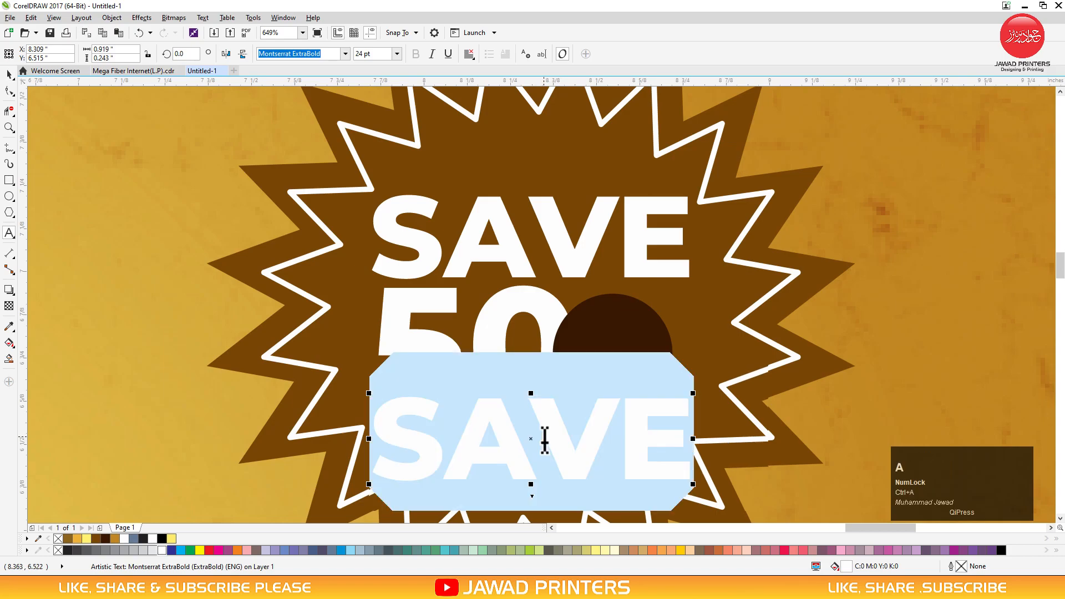
type("%")
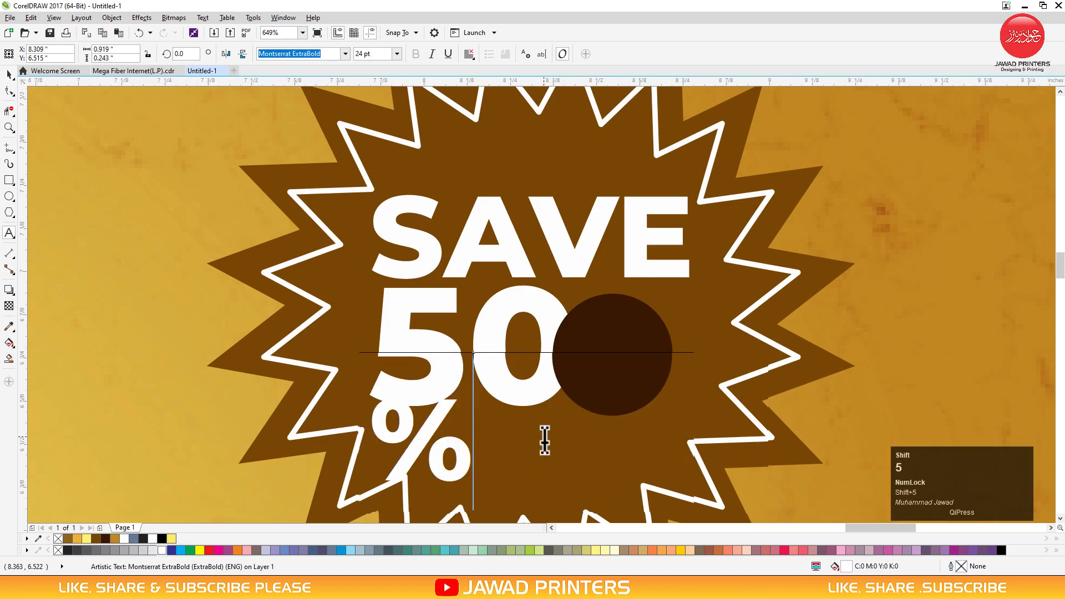
key("ctrl+space")
left_click_drag(442, 413, 658, 327)
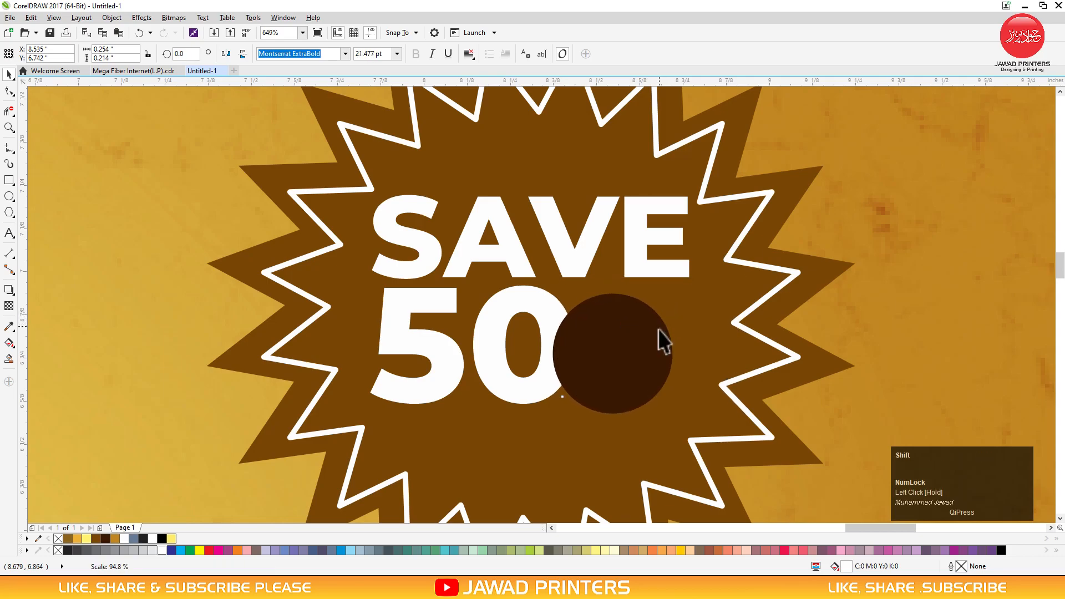
left_click(656, 341, "shift")
key("c")
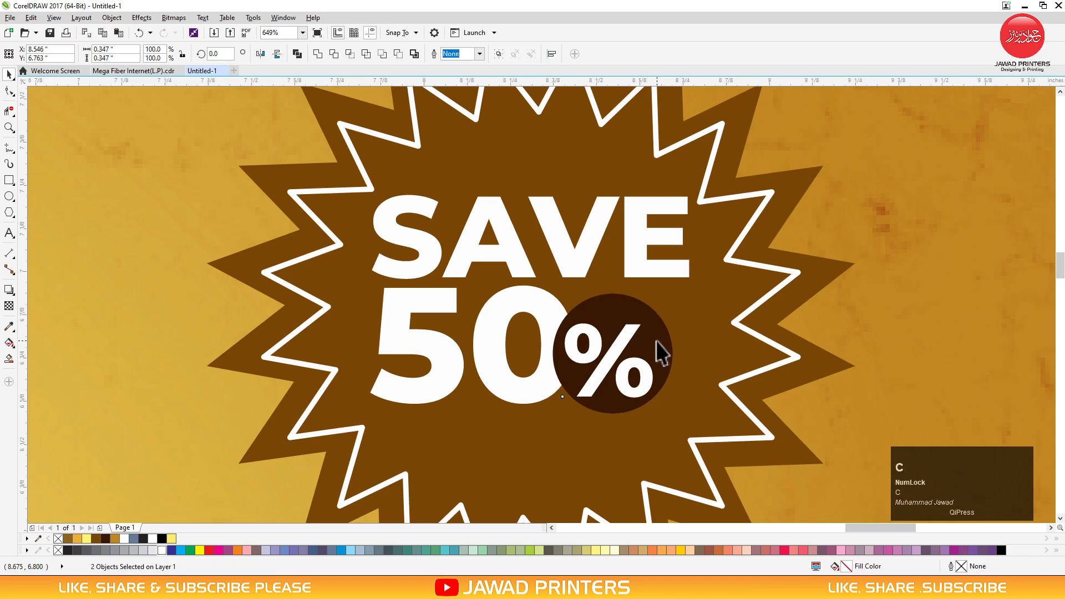
key("e")
key("ctrl+g")
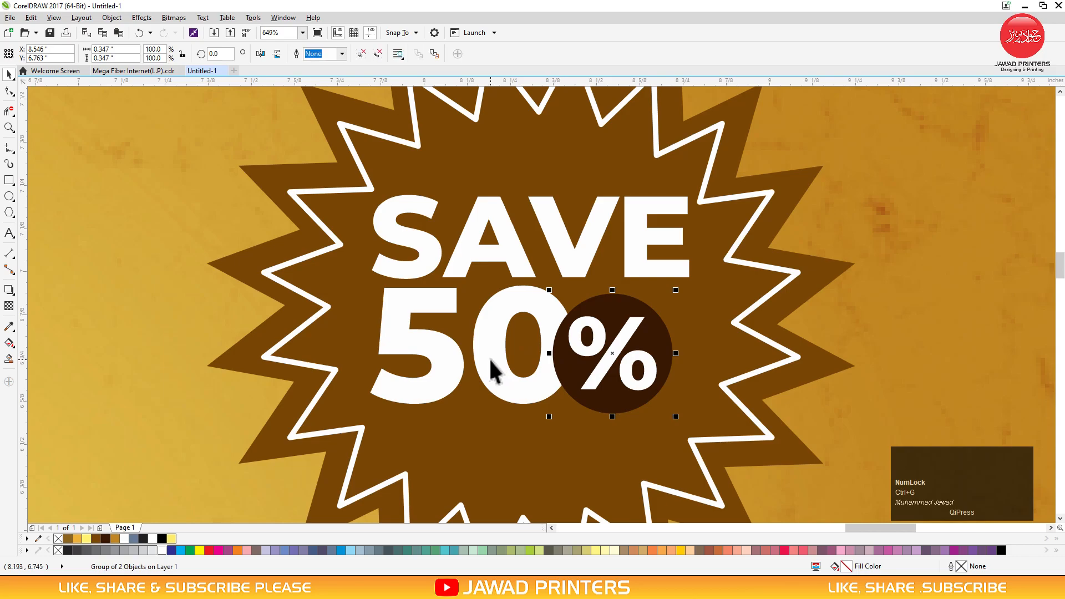
key("F3")
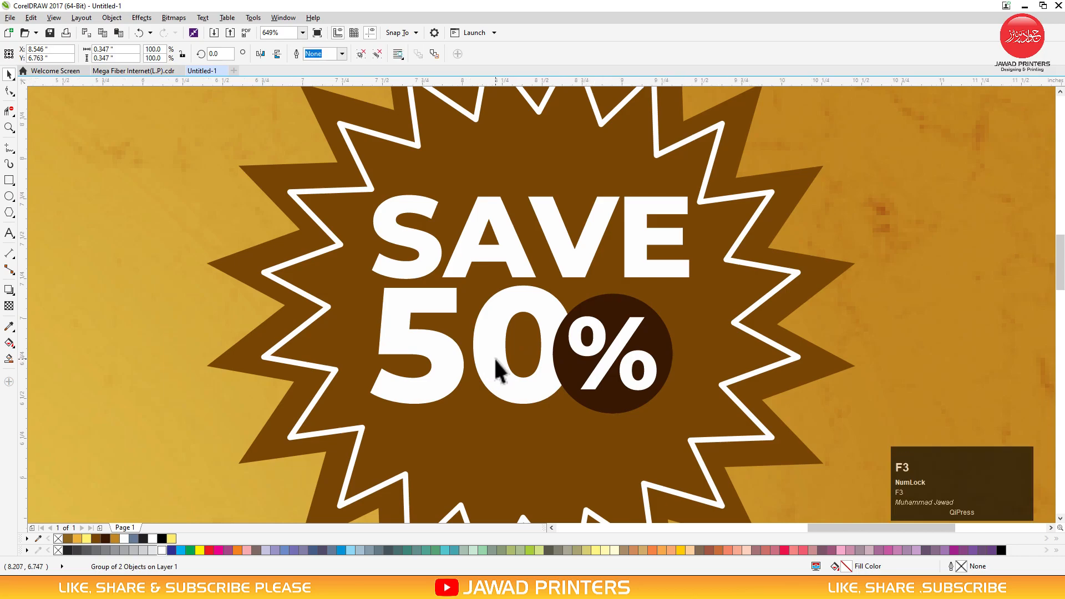
Select the starburst shape alone and pull a drop shadow out from it
left_click_drag(837, 232, 408, 397)
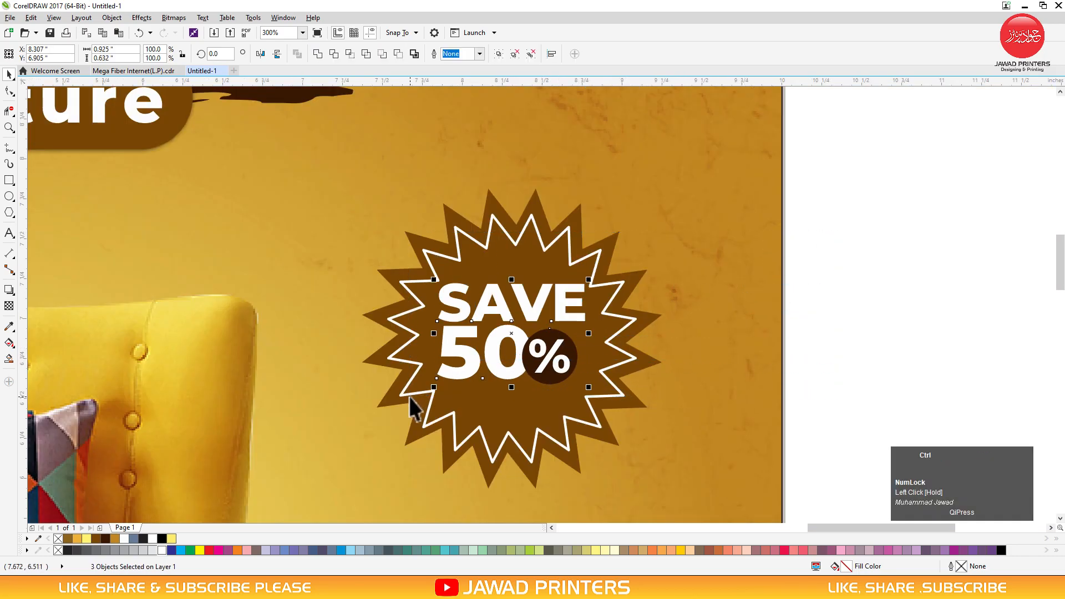
left_click(513, 423, "shift")
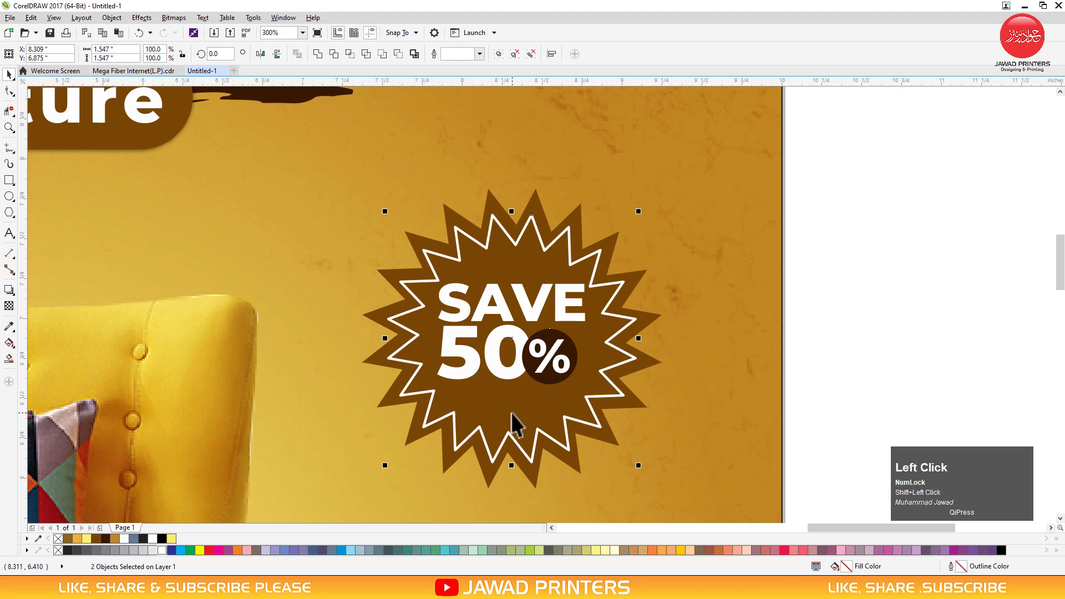
left_click(874, 279)
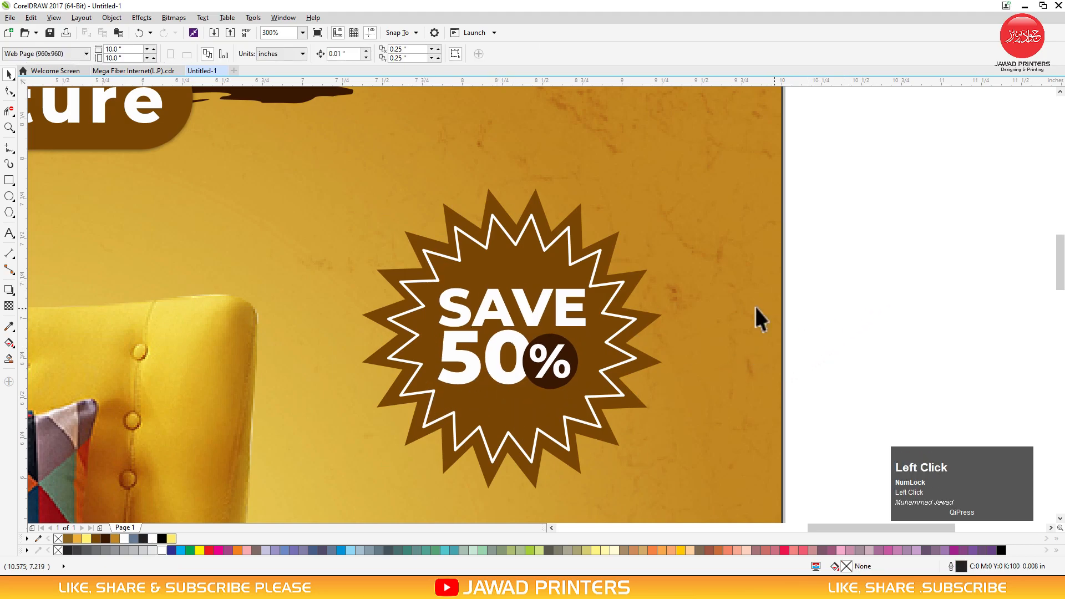
left_click(607, 245)
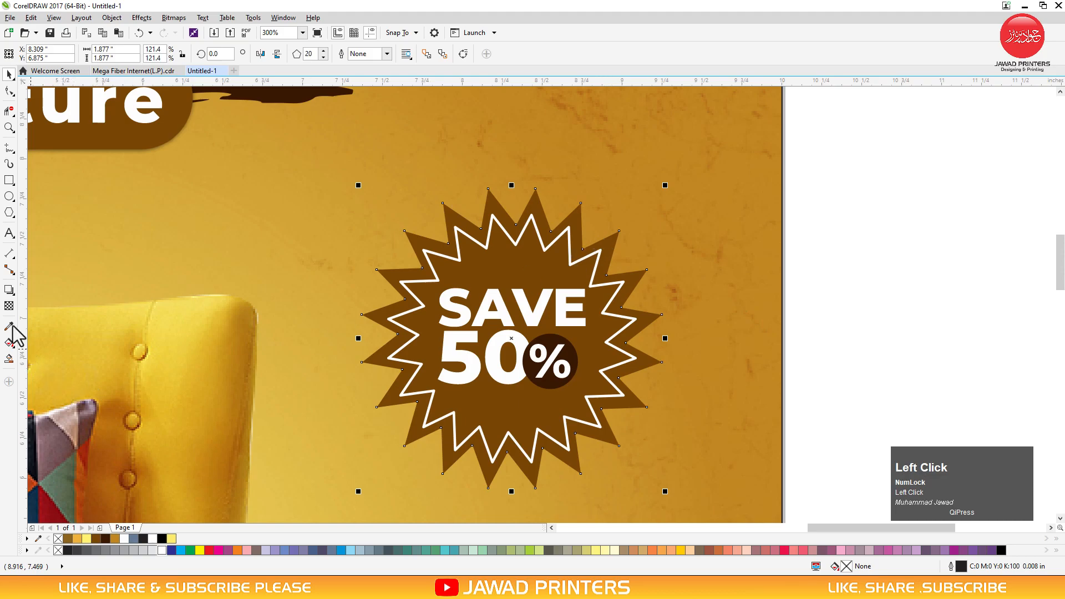
left_click(9, 289)
left_click_drag(511, 339, 608, 413)
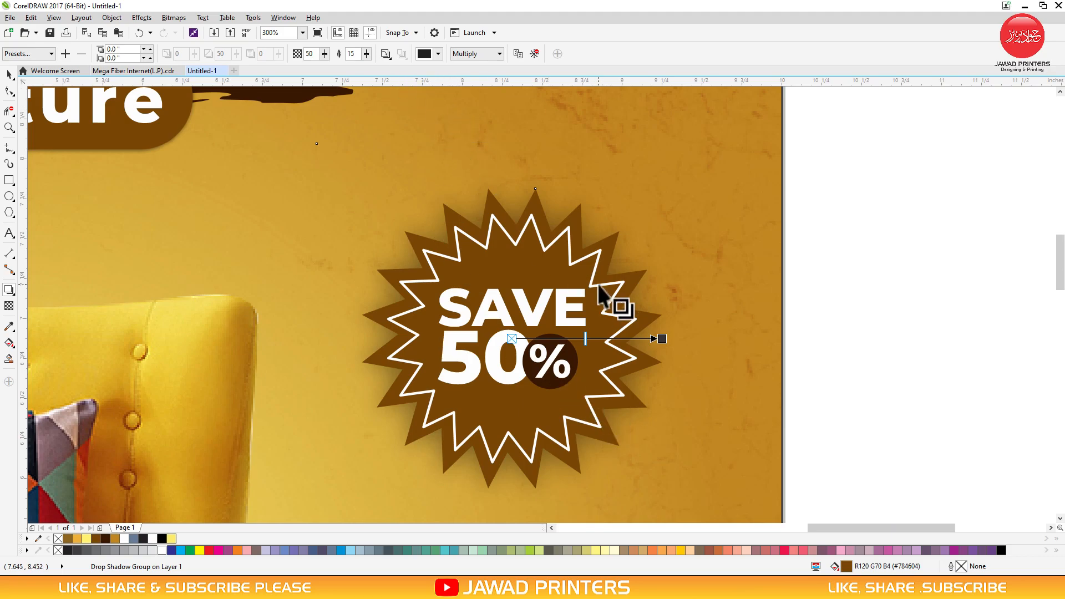
Set the shadow's feather to 8 and opacity to 85
left_click(356, 56)
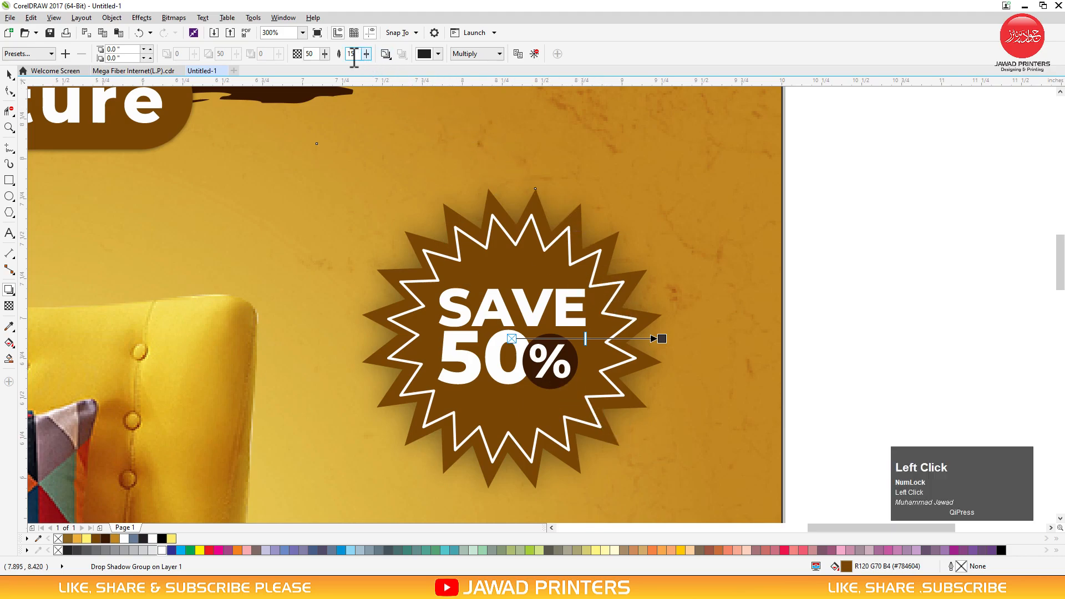
type("8")
key("Return")
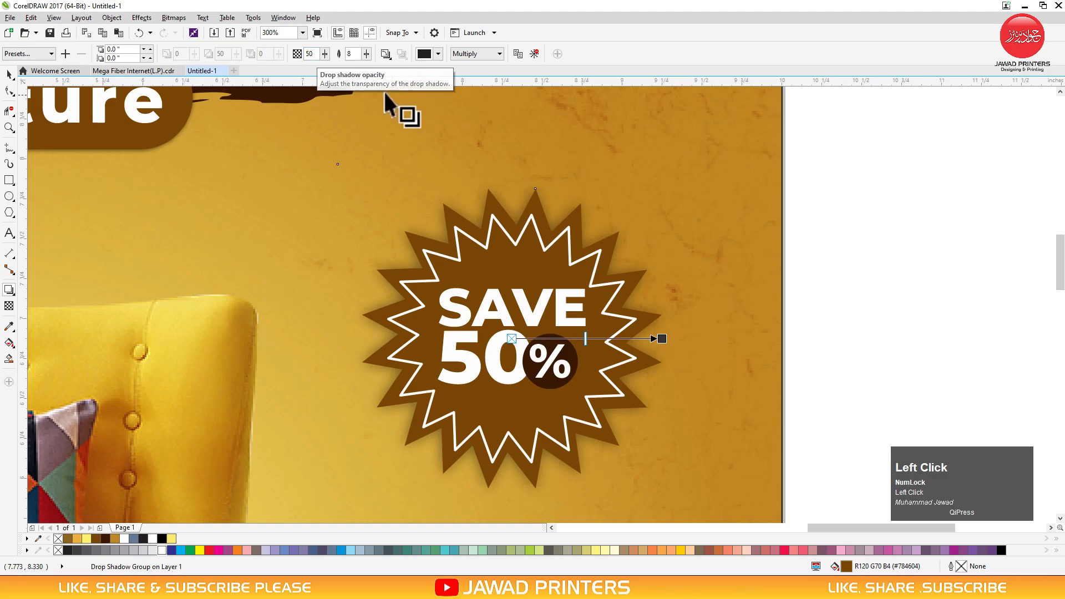
left_click_drag(318, 54, 295, 60)
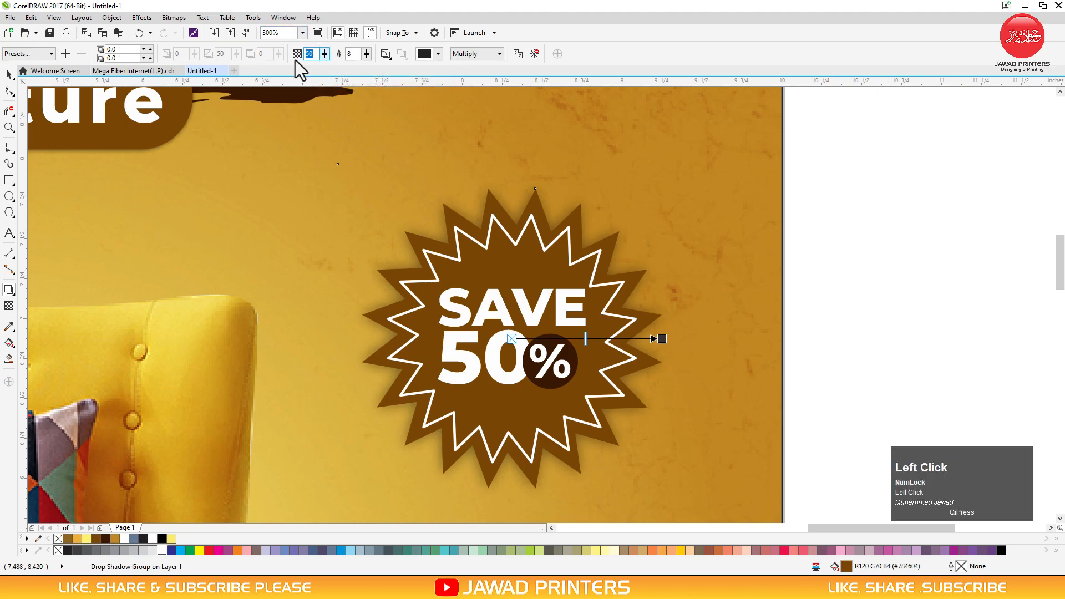
type("85")
key("Return")
key("space")
key("F3")
key("F2")
left_click_drag(433, 508, 873, 148)
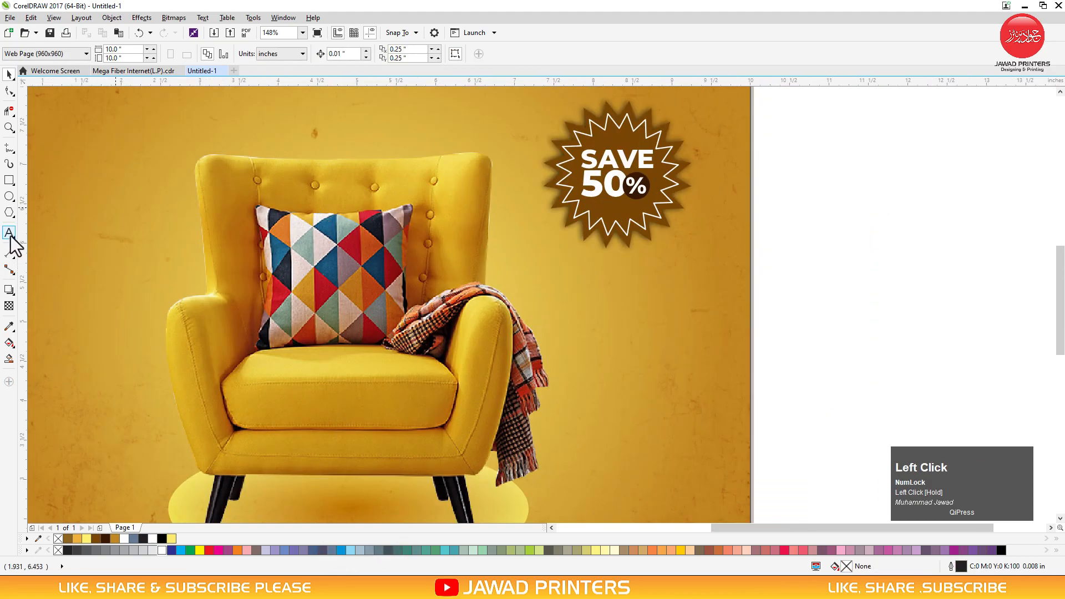
Freehand-draw a looping curve rising from the blanket toward the badge
left_click(9, 232)
left_click(9, 148)
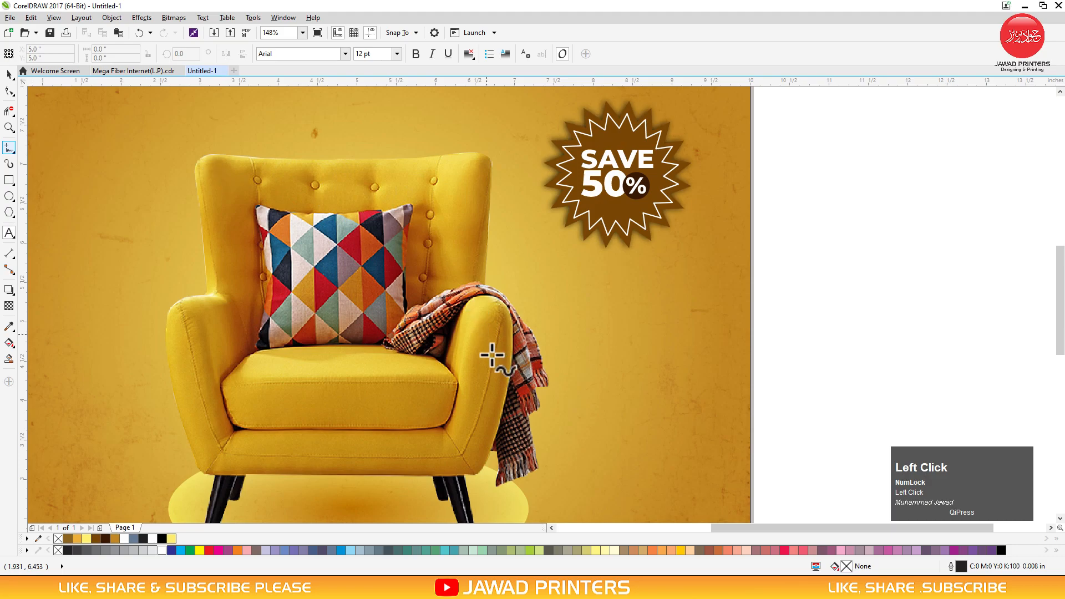
mouse_move(544, 408)
left_mouse_down()
mouse_move(574, 355)
mouse_move(556, 340)
mouse_move(585, 356)
mouse_move(621, 314)
mouse_move(624, 249)
mouse_move(641, 231)
left_mouse_up()
key("space")
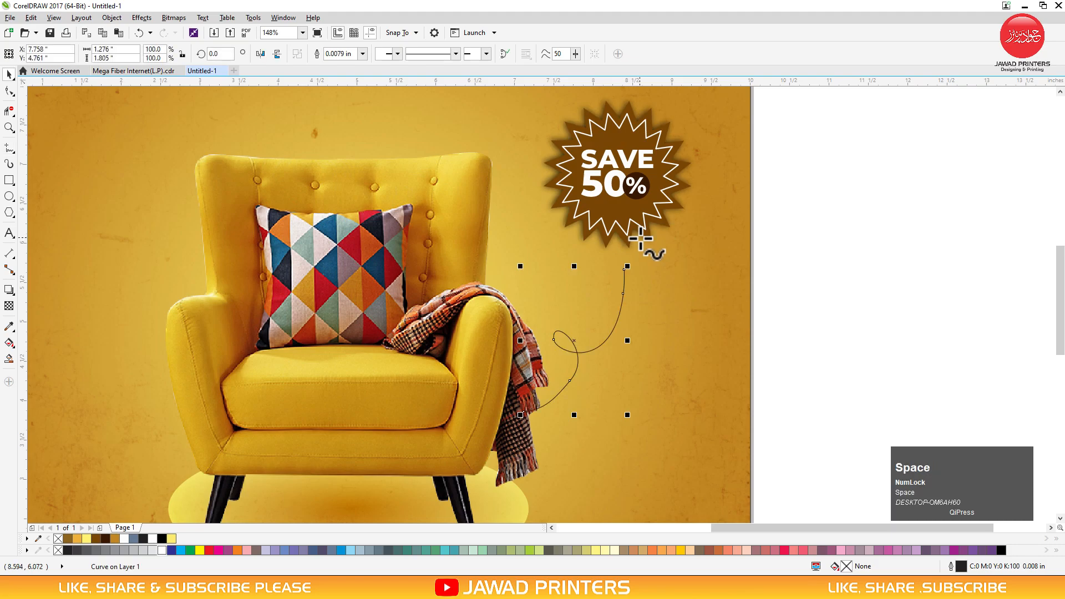
Give the curve a white dashed 0.015625 in outline with round corners and caps
key("F12")
left_click(461, 219)
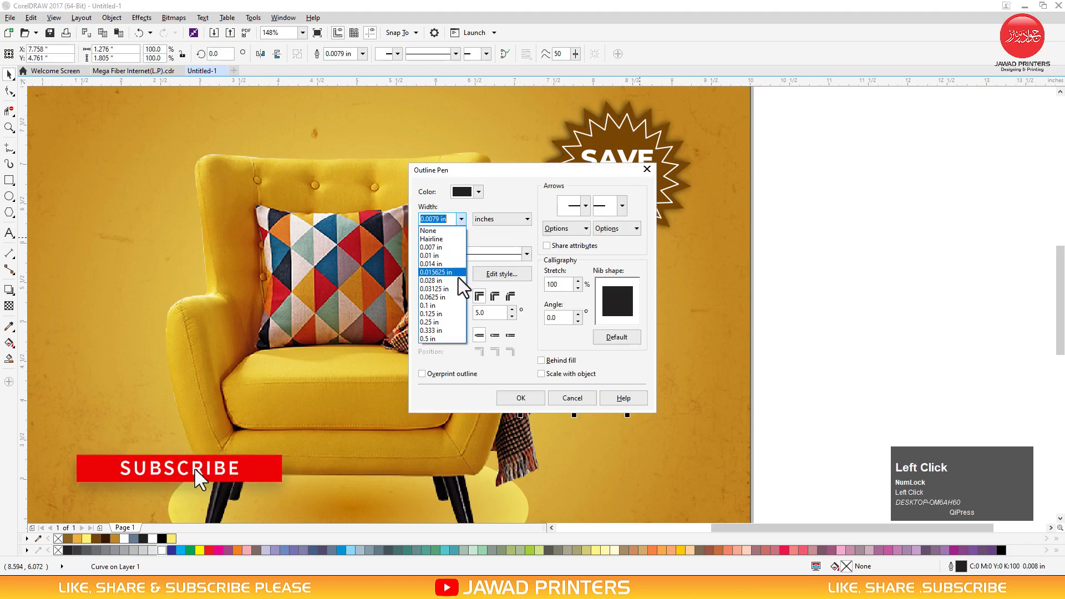
left_click(441, 272)
left_click(502, 254)
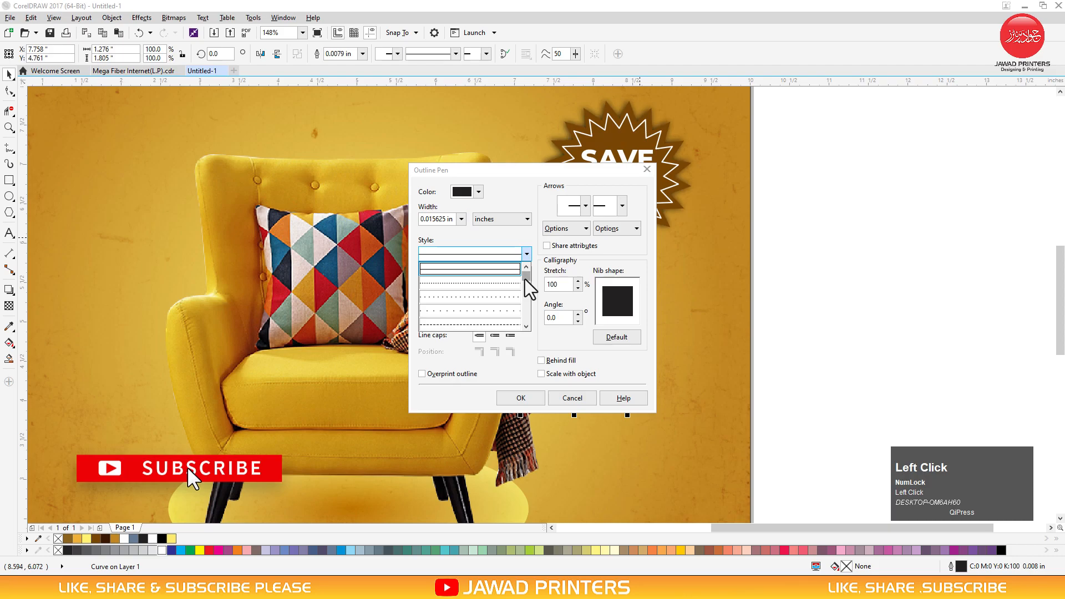
left_click(497, 312)
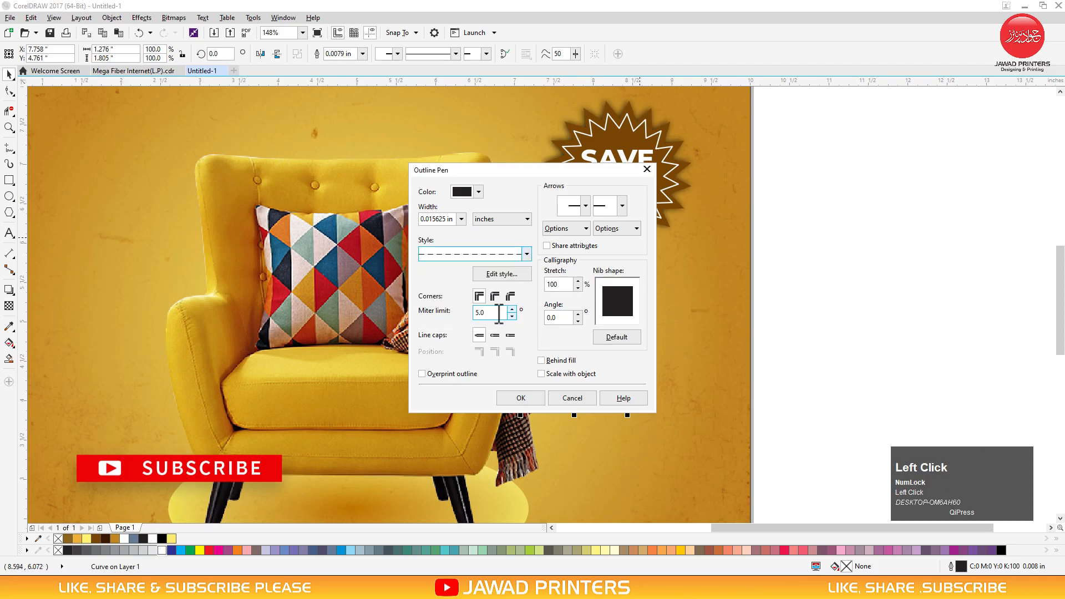
left_click(495, 296)
left_click(495, 335)
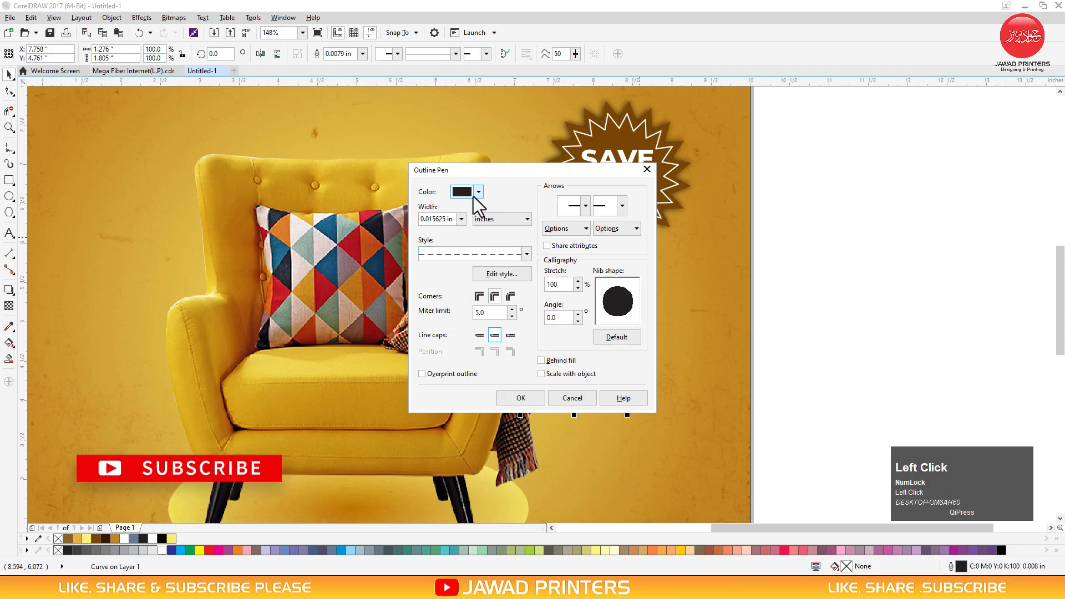
left_click(473, 196)
left_click_drag(471, 269, 430, 224)
left_click(504, 384)
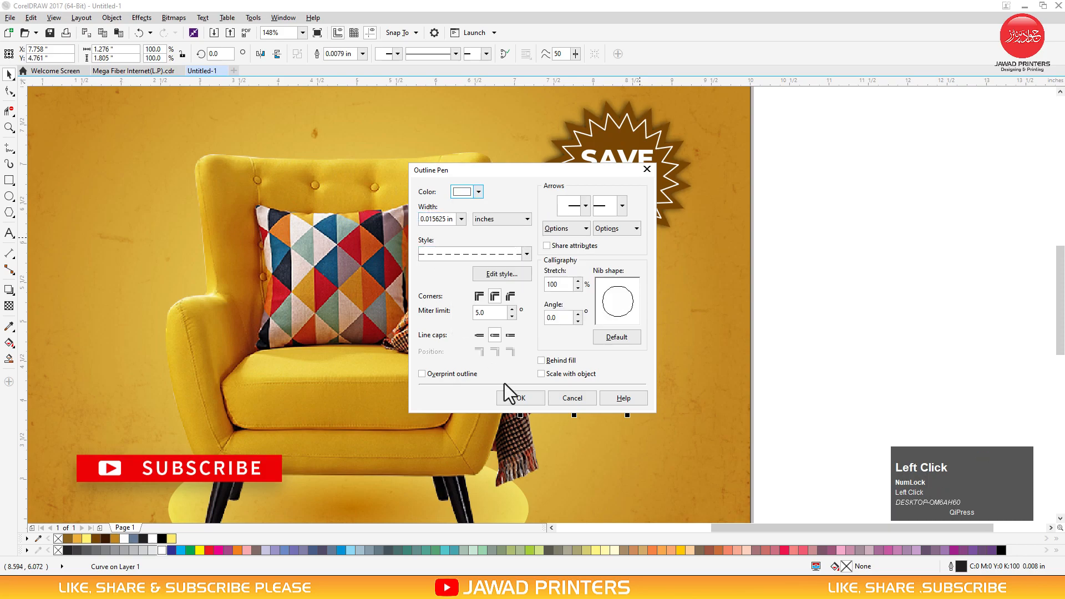
left_click(517, 397)
Draw a small 3-point polygon triangle and move it onto the dashed curve's top tip
key("F2")
left_click_drag(780, 211, 449, 328)
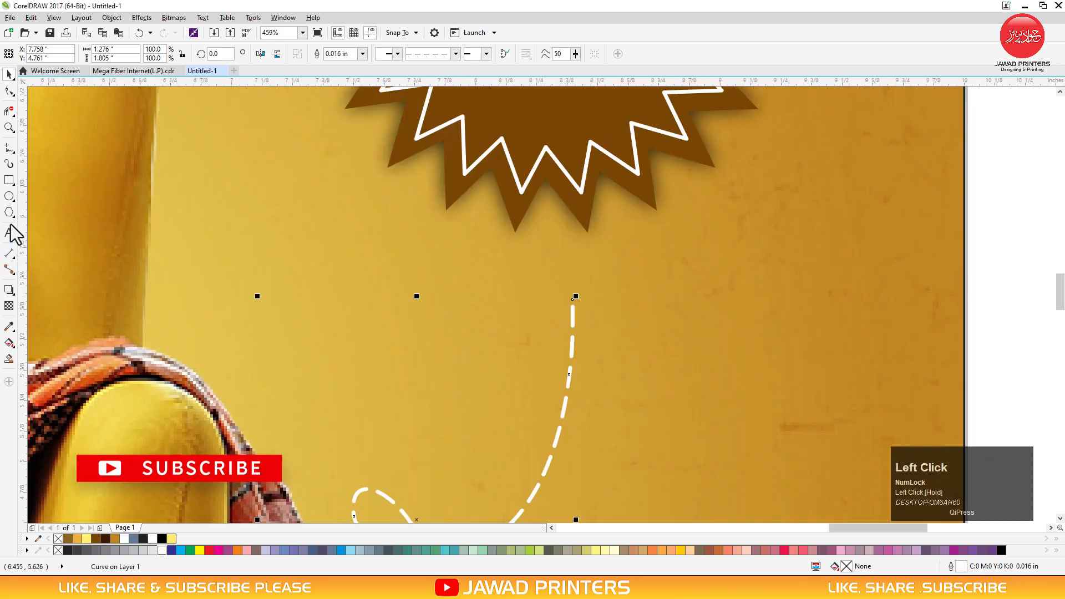
left_click(9, 213)
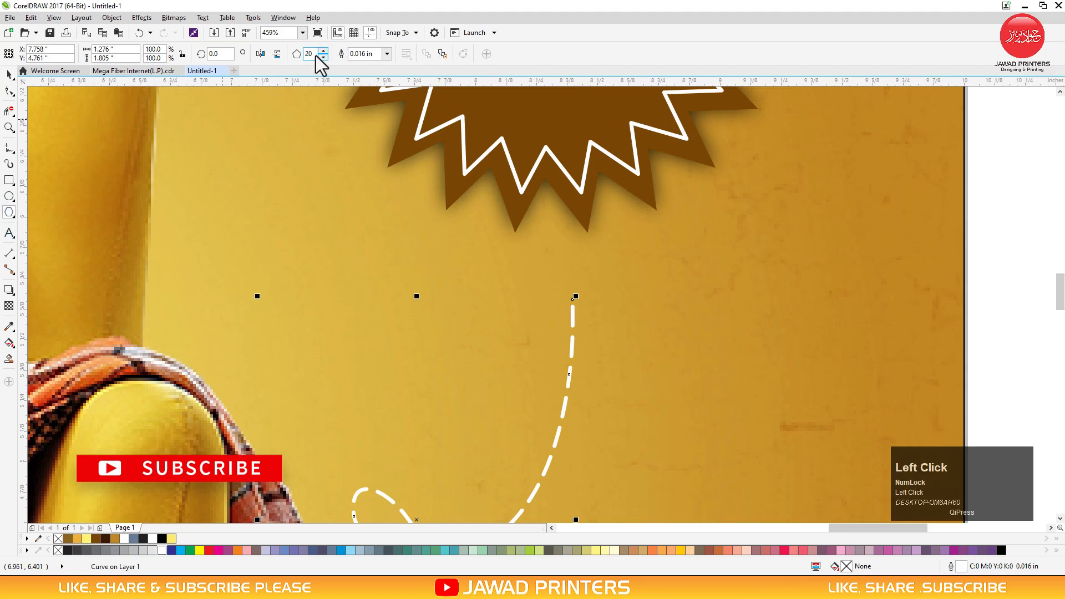
type("3")
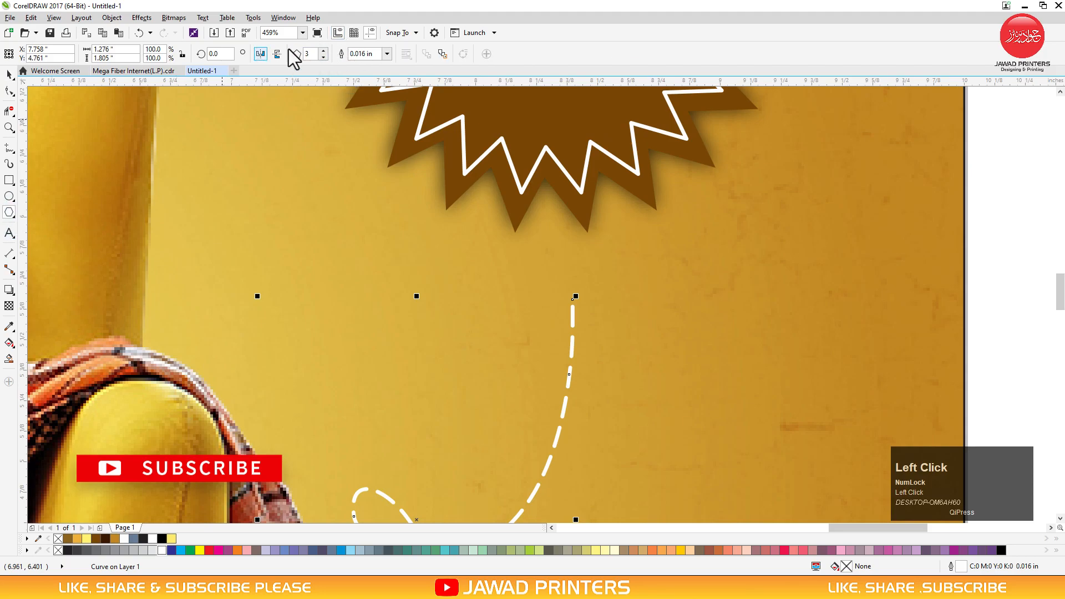
left_click_drag(452, 271, 490, 339)
key("space")
left_click_drag(482, 294, 573, 298)
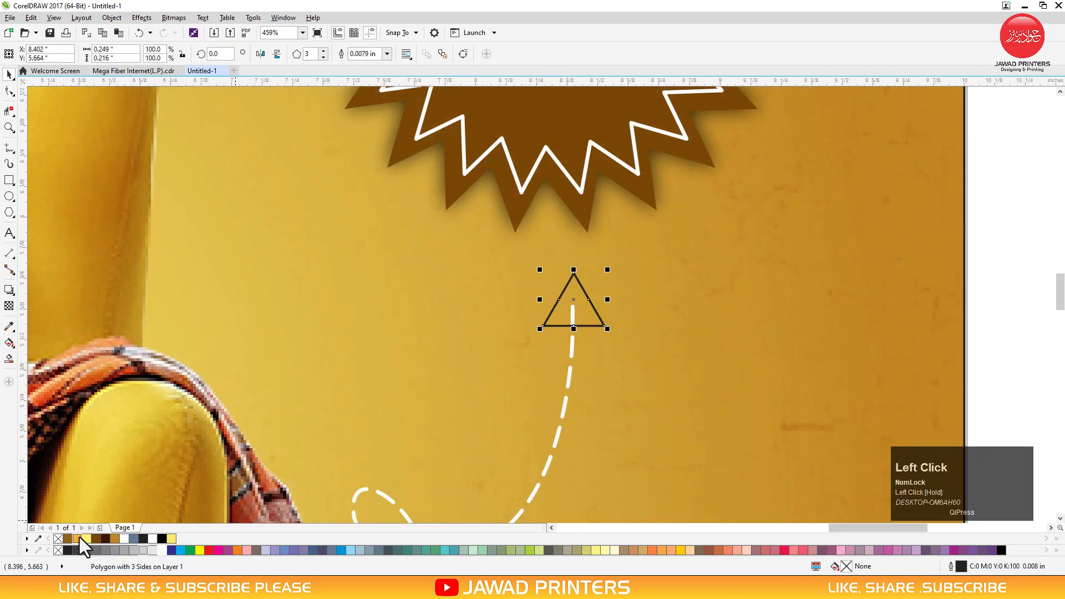
Fill the triangle white with no outline, then select the starburst badge
left_click(161, 549)
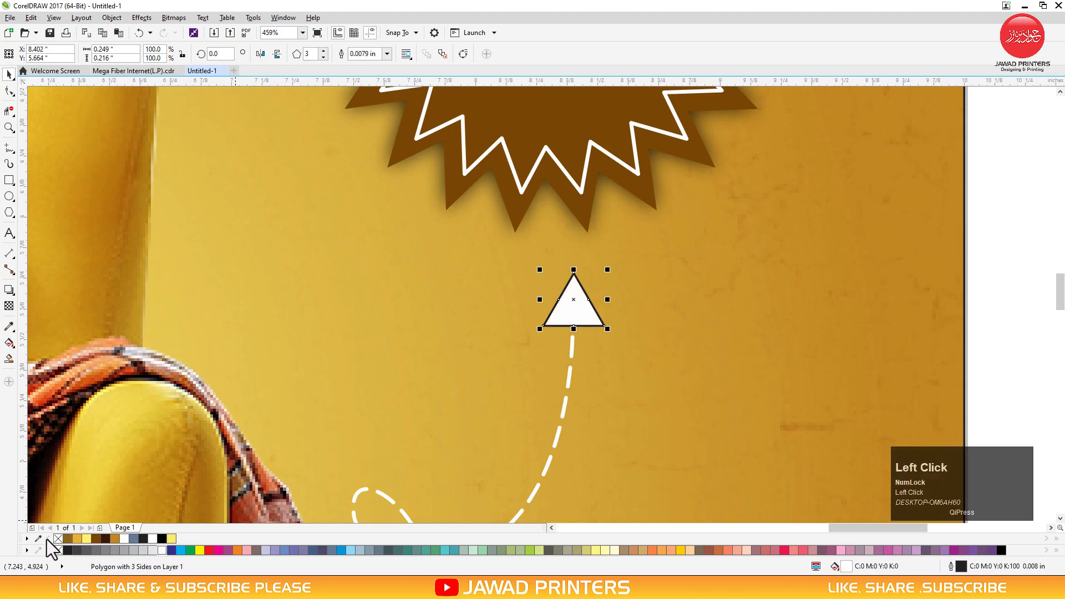
right_click(55, 538)
key("F3")
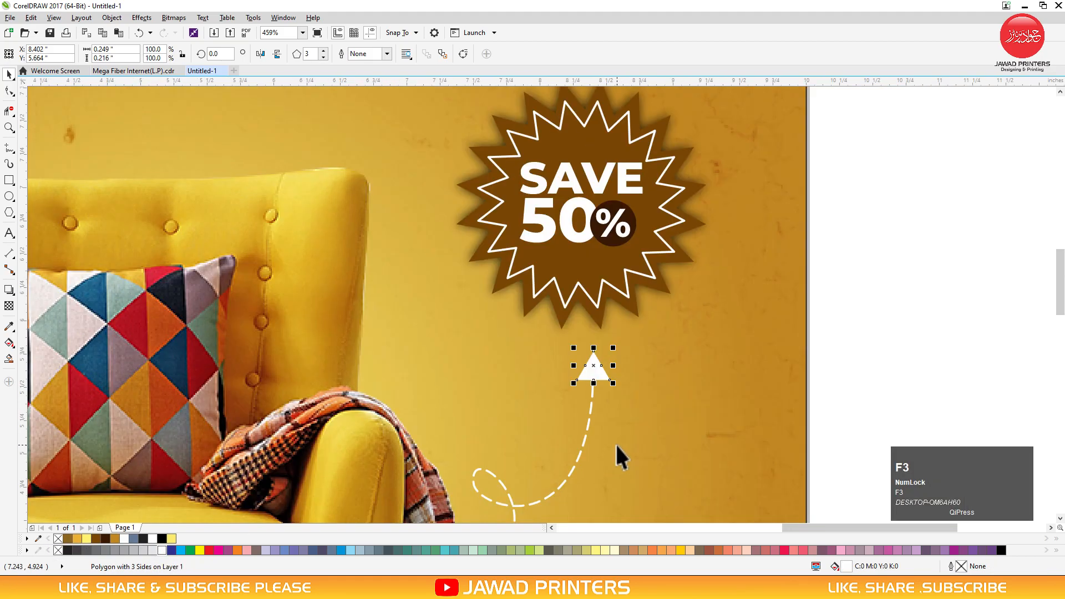
key("F3")
left_click(751, 358)
key("F2")
left_click_drag(771, 279, 387, 490)
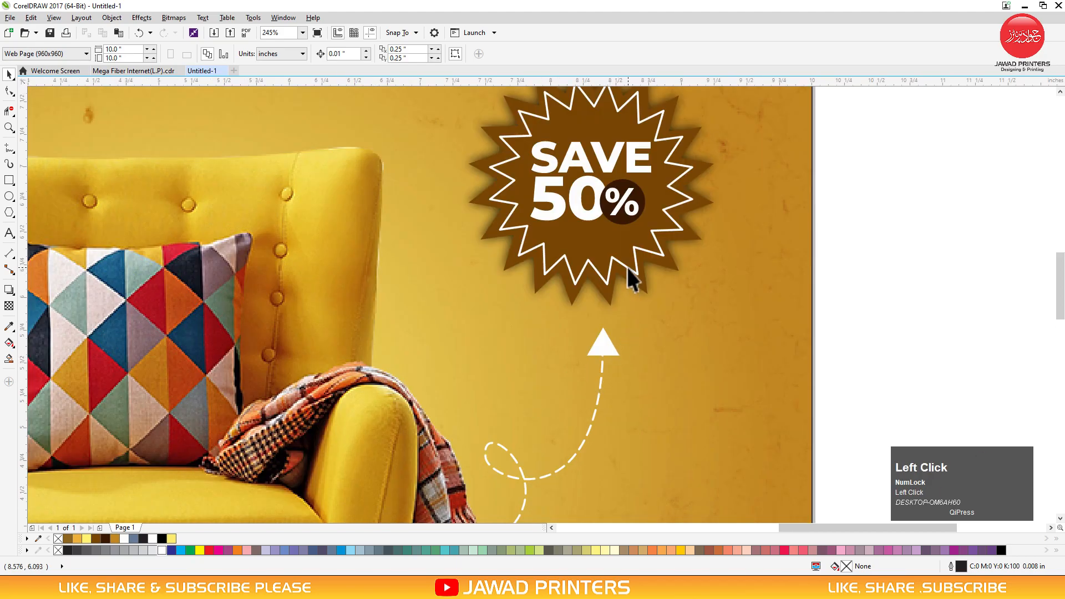
left_click(631, 274)
key("F3")
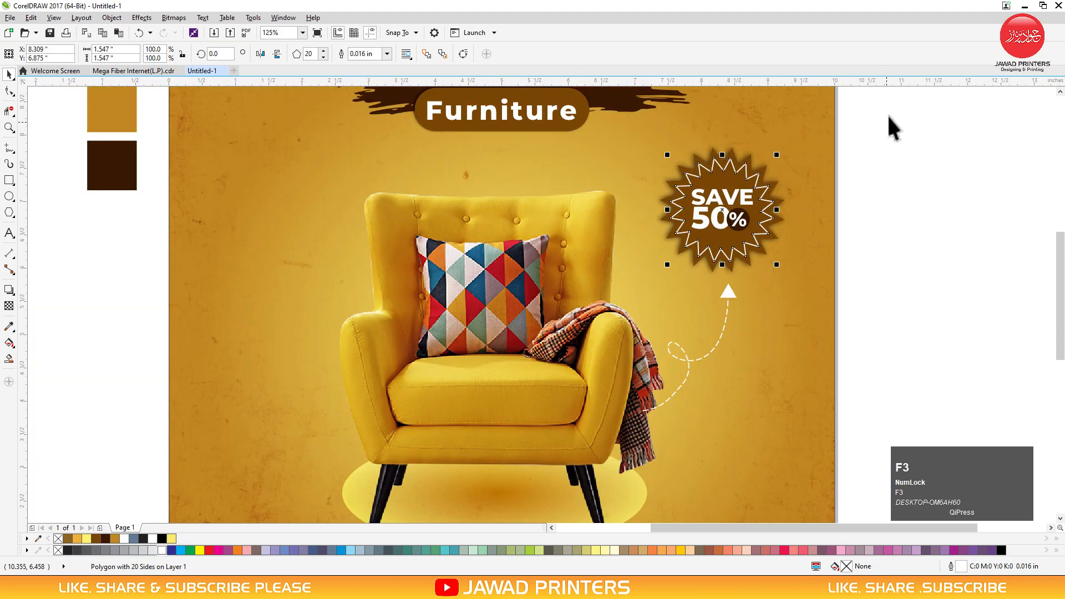
Select the whole SAVE 50% badge and scale it down slightly
left_click_drag(890, 114, 601, 277)
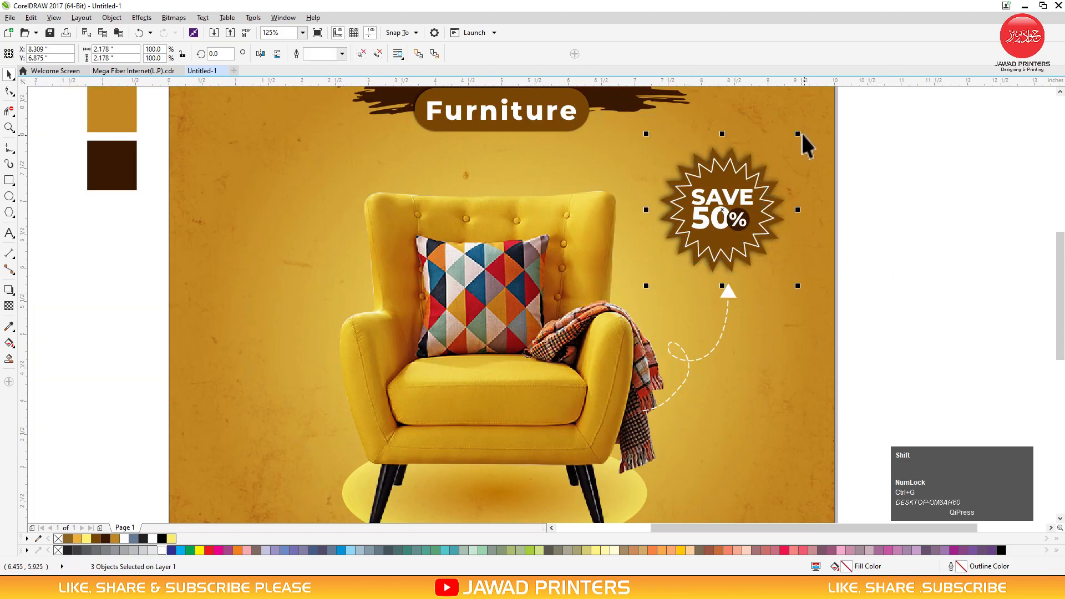
left_click_drag(799, 133, 731, 220)
key("F3")
Zoom to the area below the chair and start a new text line there
key("F2")
left_click_drag(867, 247, 415, 480)
key("F2")
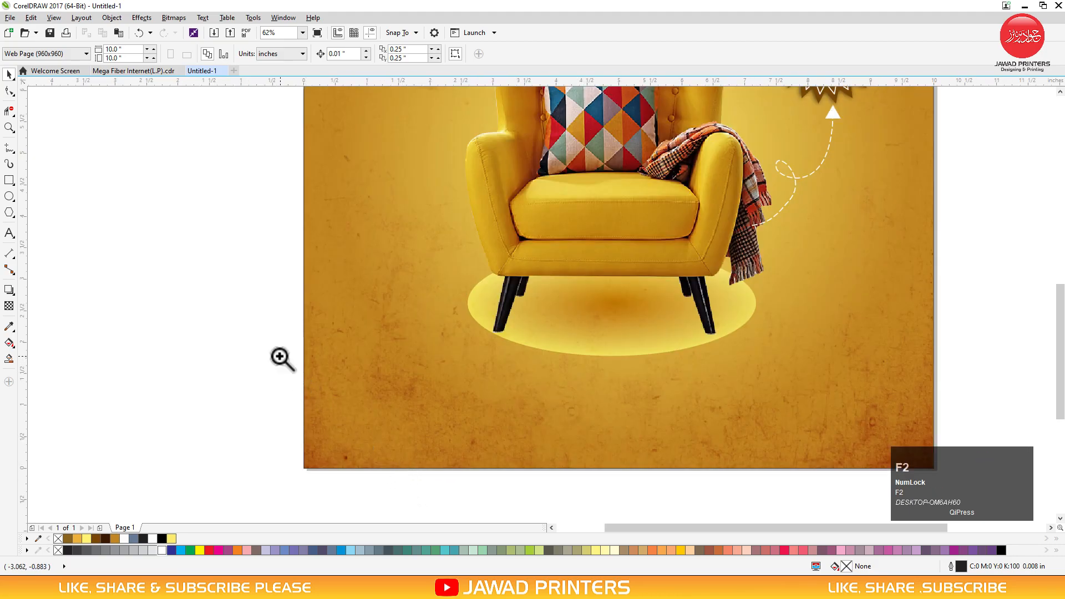
left_click_drag(199, 327, 943, 488)
left_click(10, 236)
left_click(341, 350)
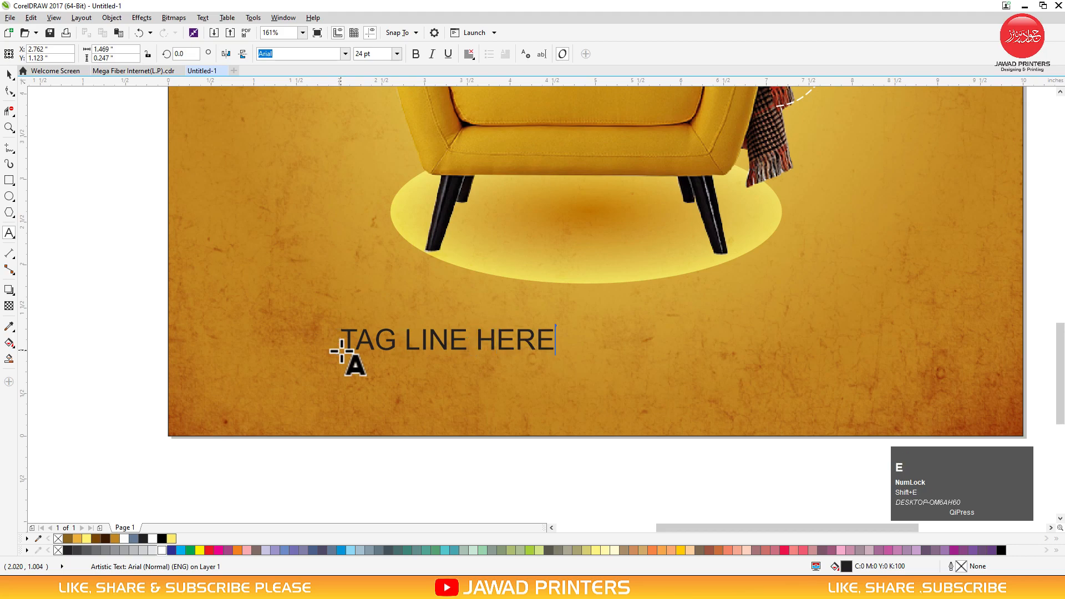
Set the tagline in Montserrat ExtraBold and centre it on the page under the chair
key("ctrl+space")
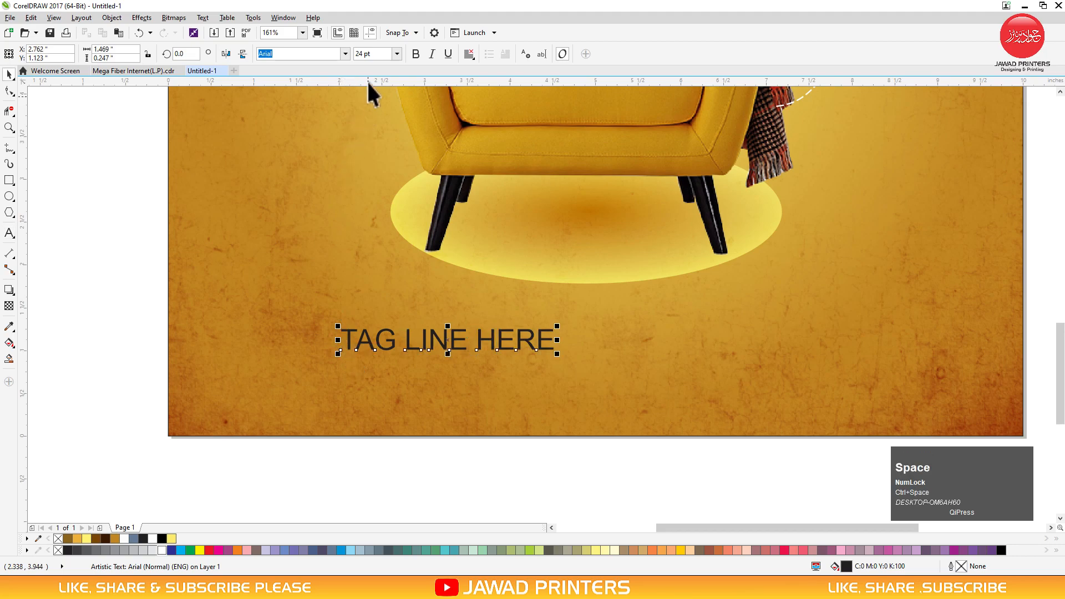
left_click(345, 54)
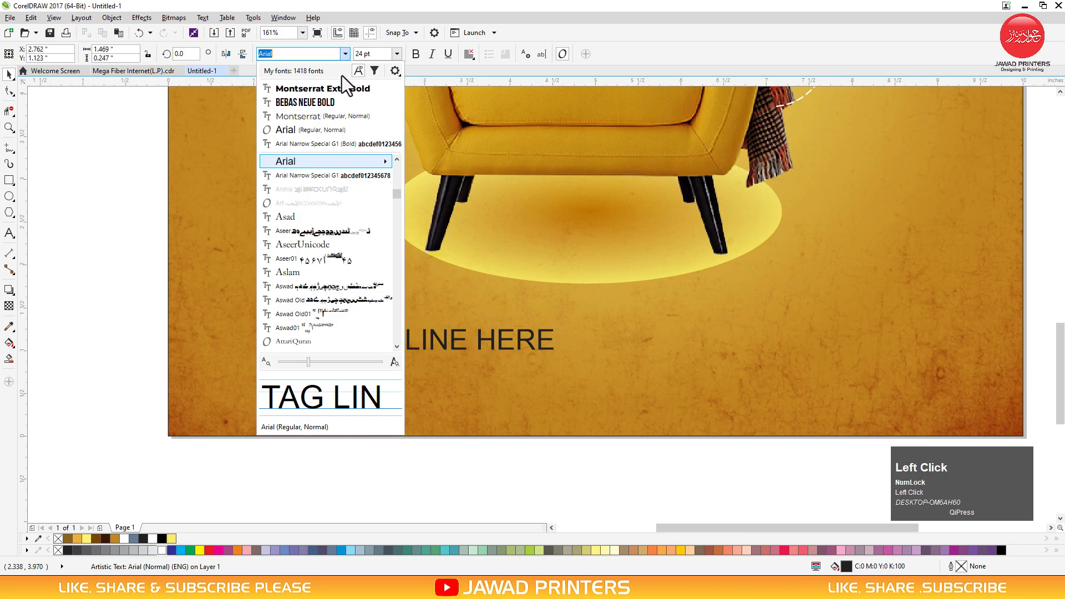
left_click(323, 89)
left_click_drag(450, 344, 570, 312)
left_click(592, 367, "shift")
key("c")
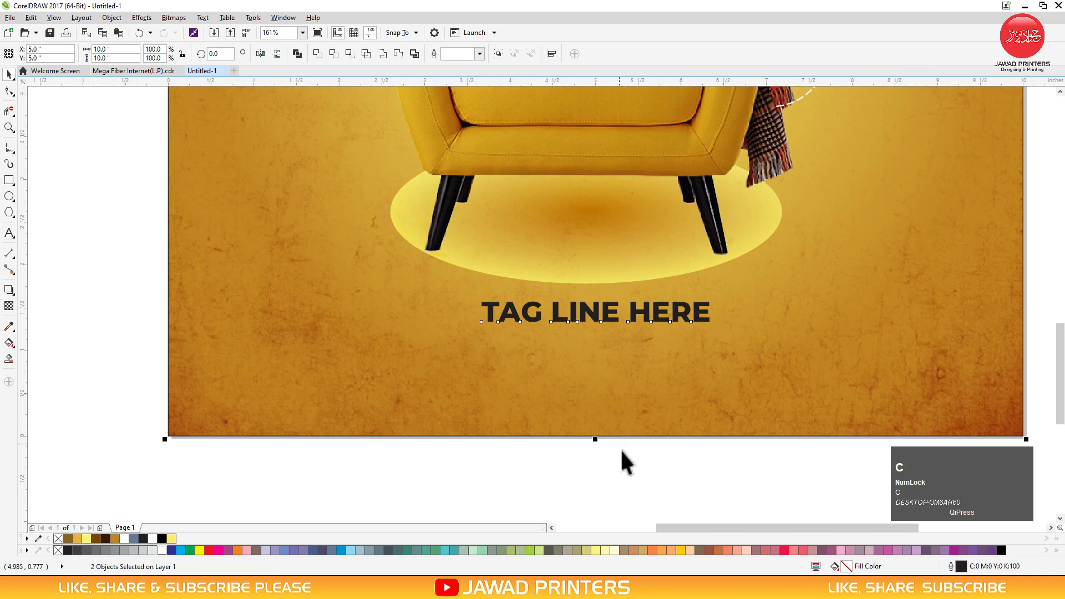
Add rows of bullet dots after the TAG LINE HERE text
double_click(612, 310)
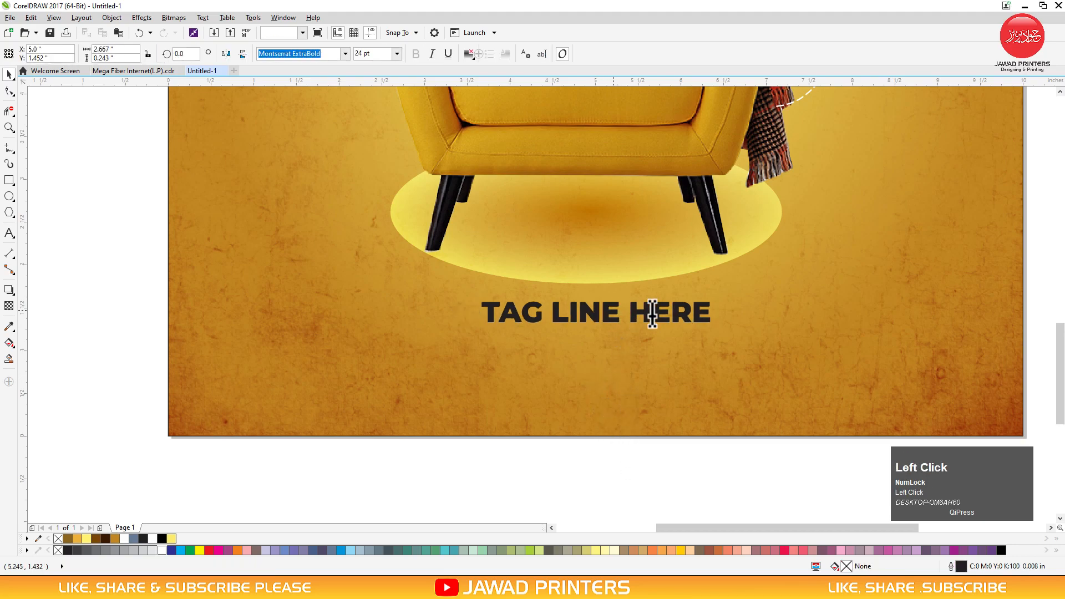
left_click(710, 310)
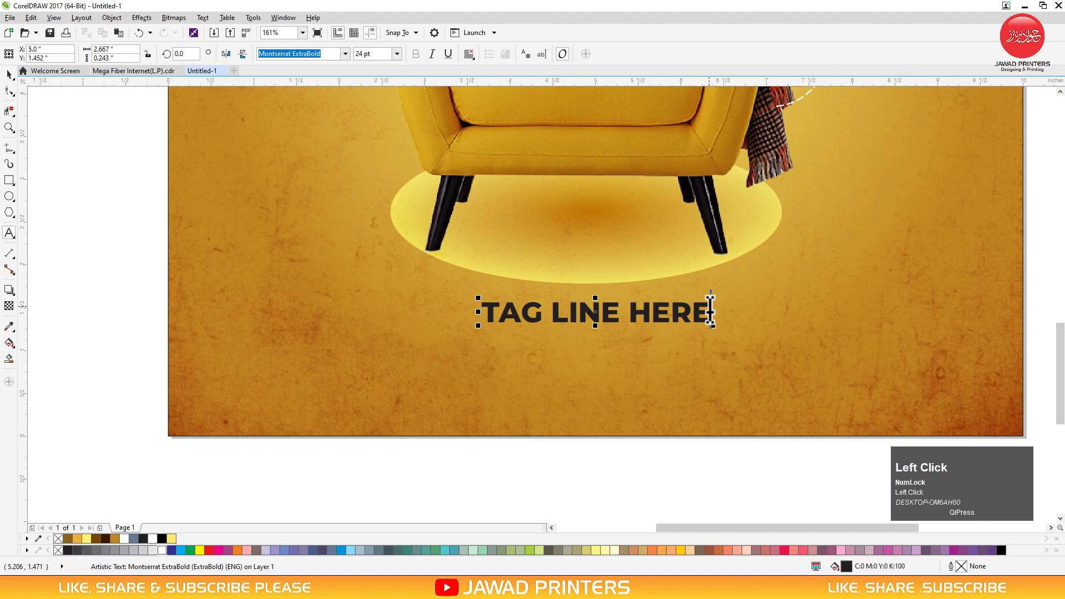
type("....")
type("•••••••••••••••••••••")
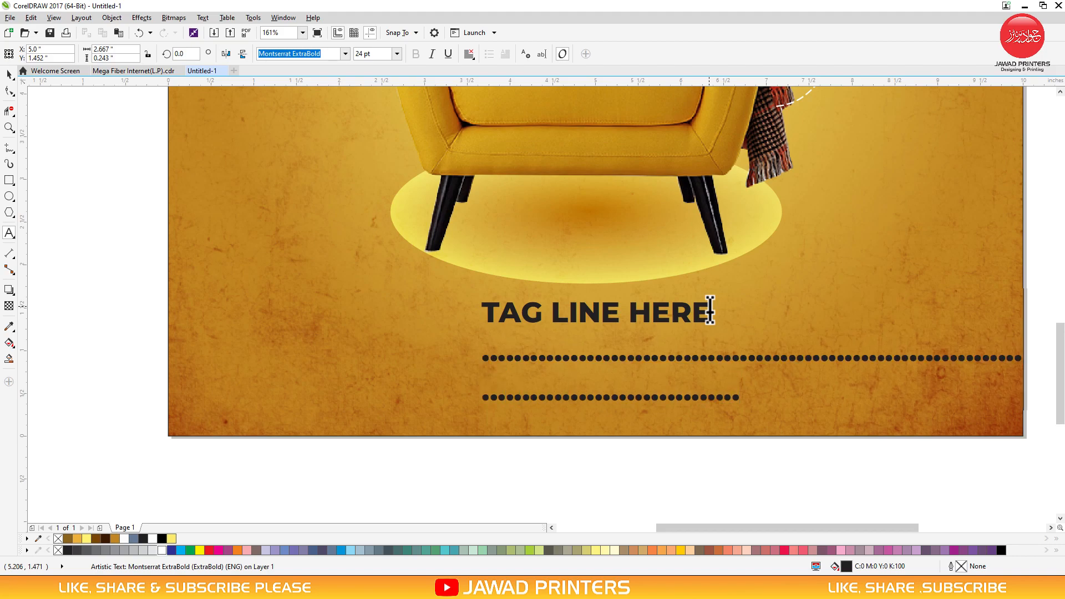
key("Return")
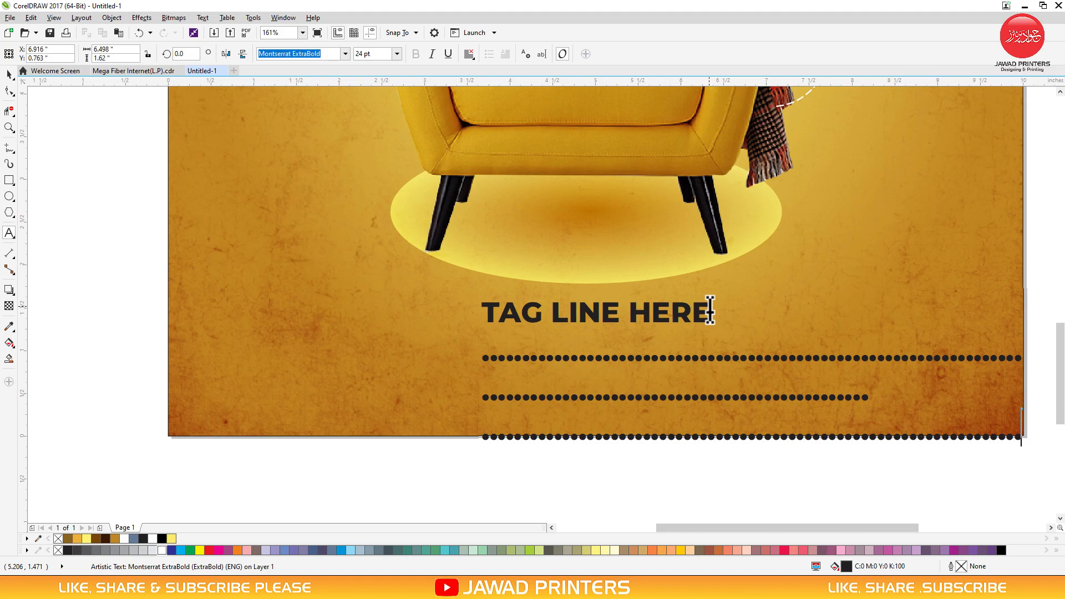
Right-align the tagline block, tighten its dot rows' spacing and shrink it proportionally
key("ctrl+space")
left_click(469, 55)
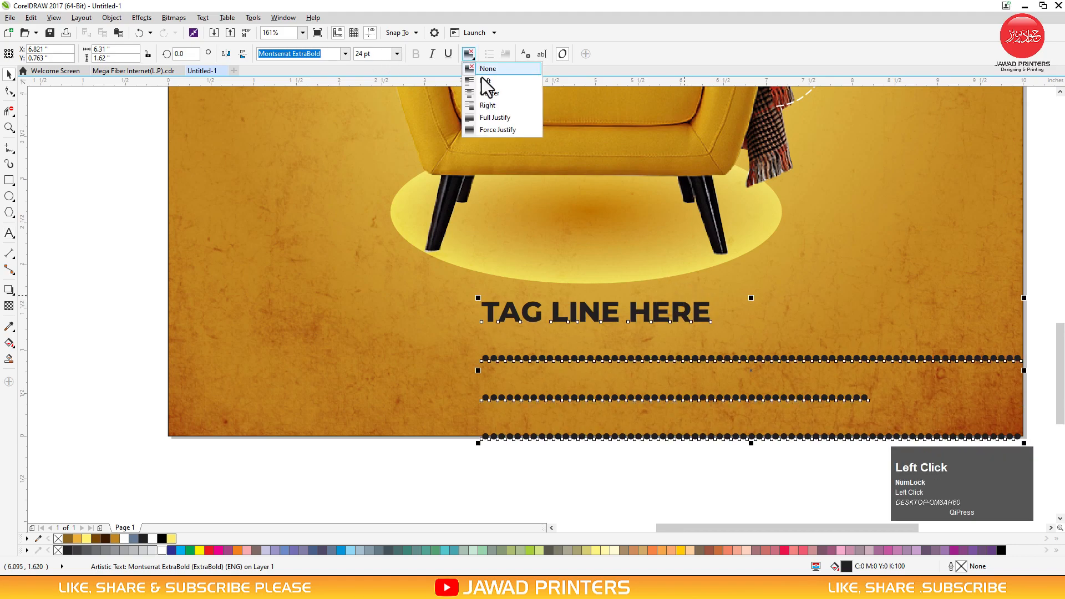
left_click(477, 104)
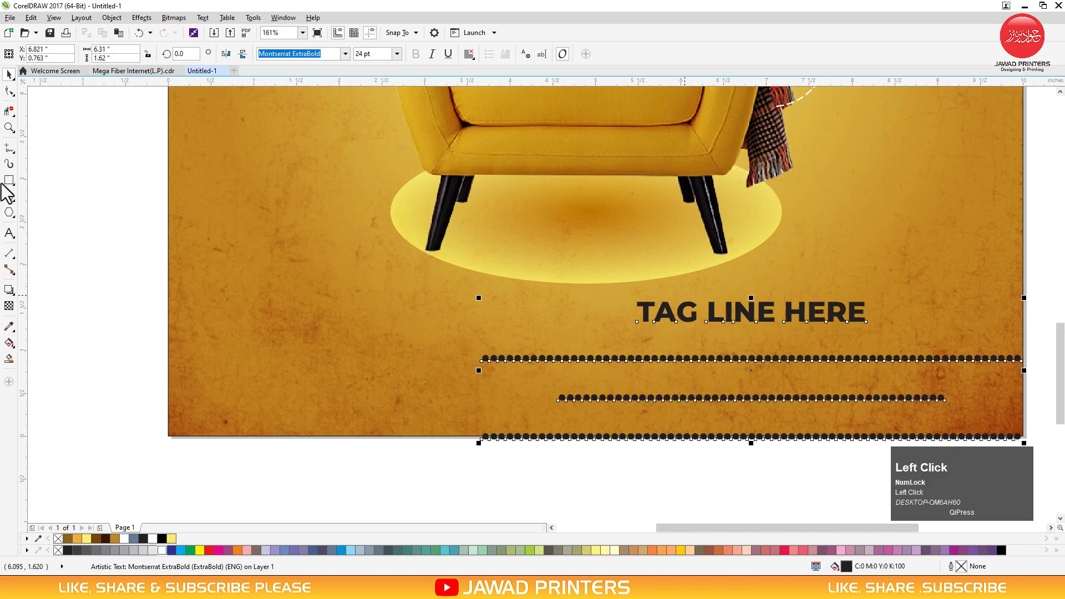
left_click(10, 90)
left_click_drag(477, 443, 480, 363)
key("space")
left_click_drag(478, 297, 510, 328)
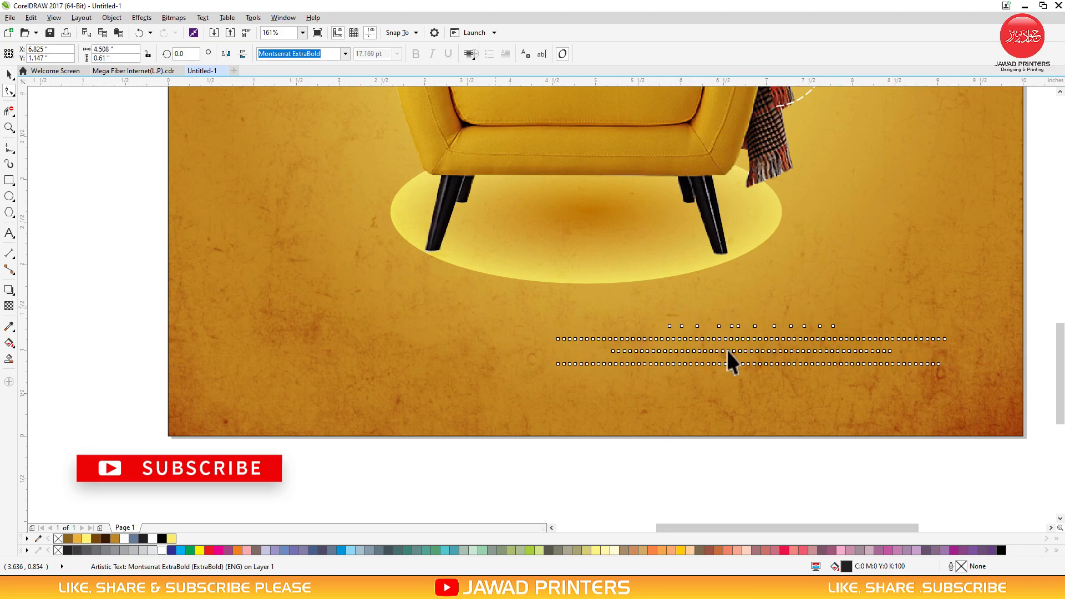
Centre the tagline block on the background, nudge it up and make the text white
left_click(743, 396)
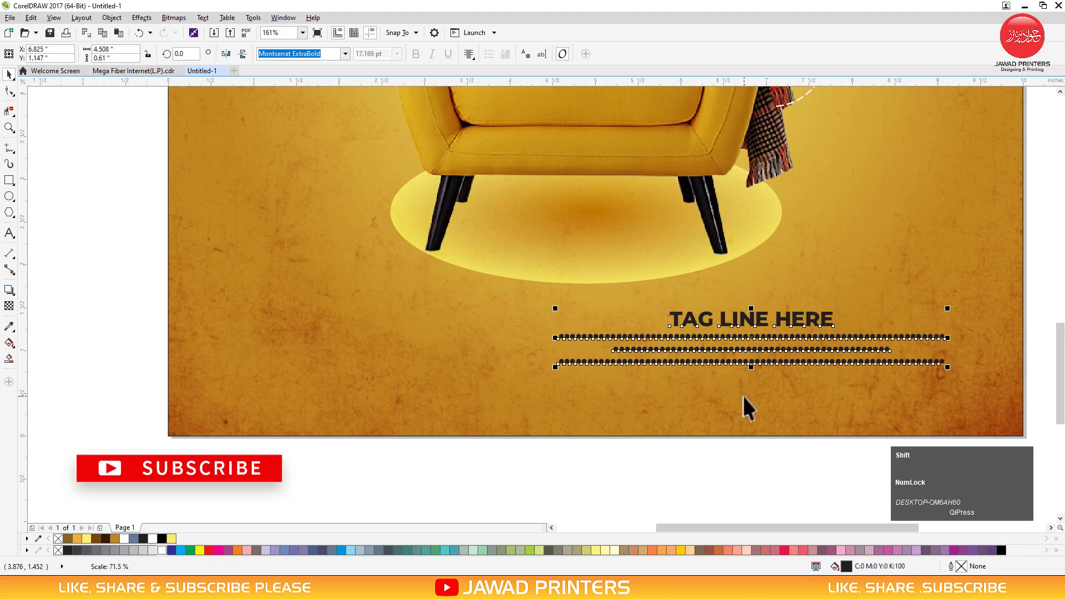
key("c")
left_click(683, 473)
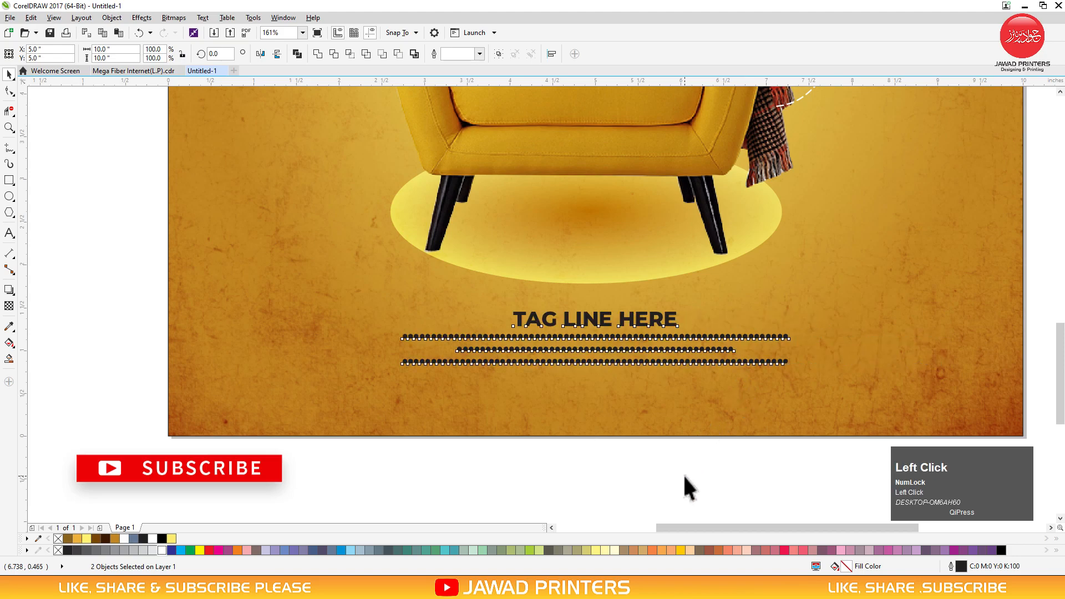
left_click(631, 321)
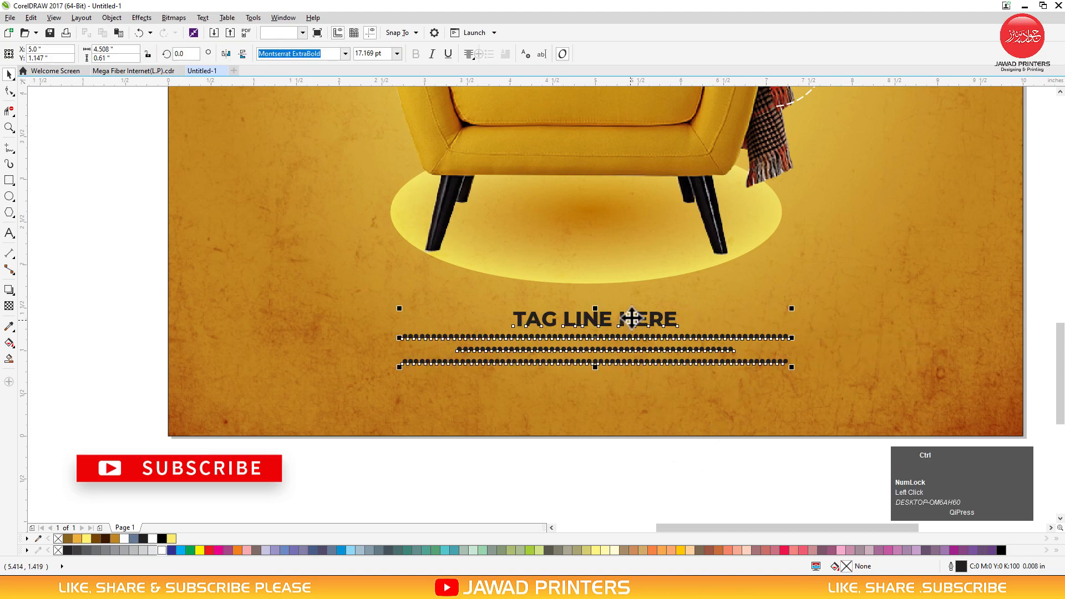
left_click_drag(631, 320, 518, 304)
double_click(673, 300)
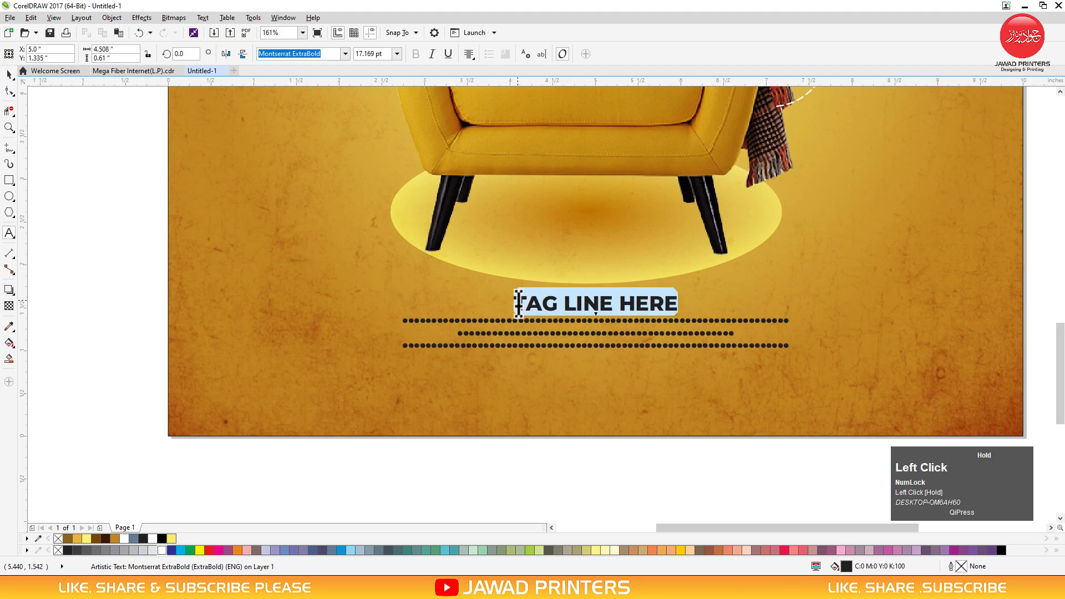
left_click(162, 551)
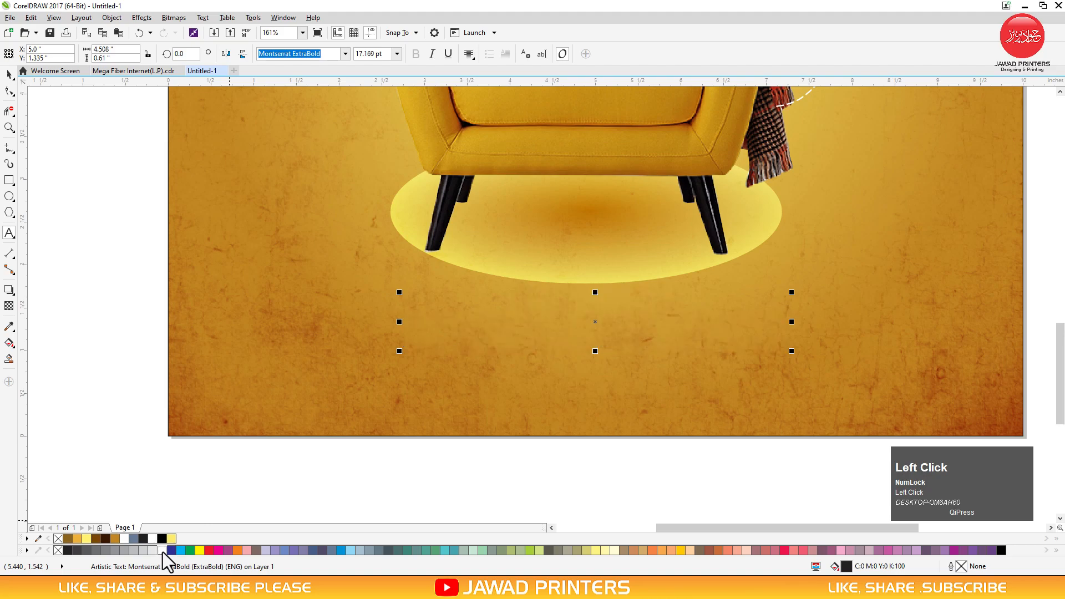
key("ctrl+space")
left_click(430, 471)
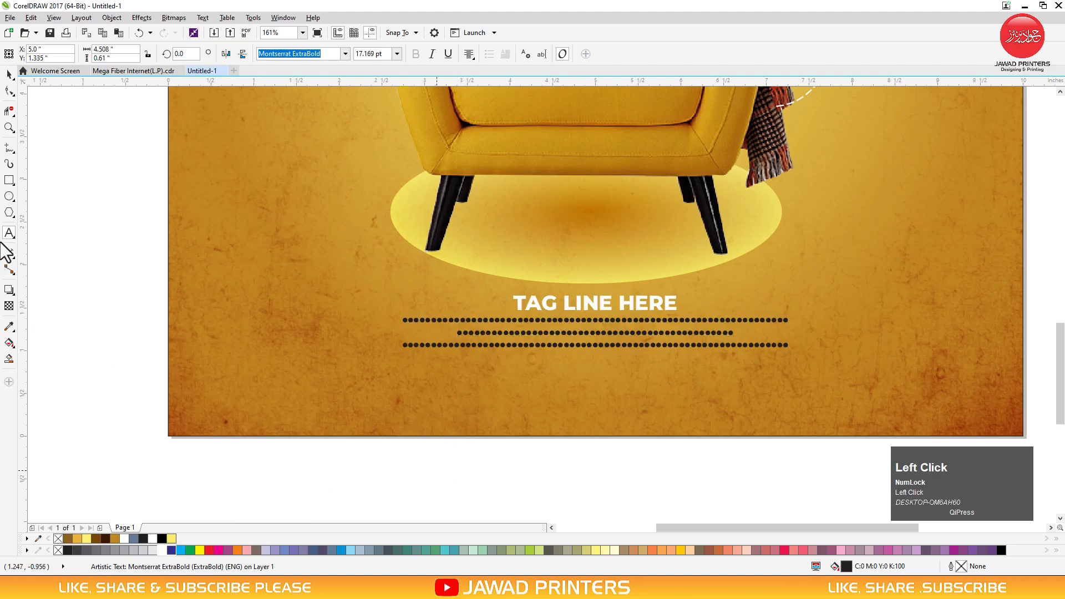
Draw a rectangle at the bottom-left and round its corners into a pill
left_click(11, 182)
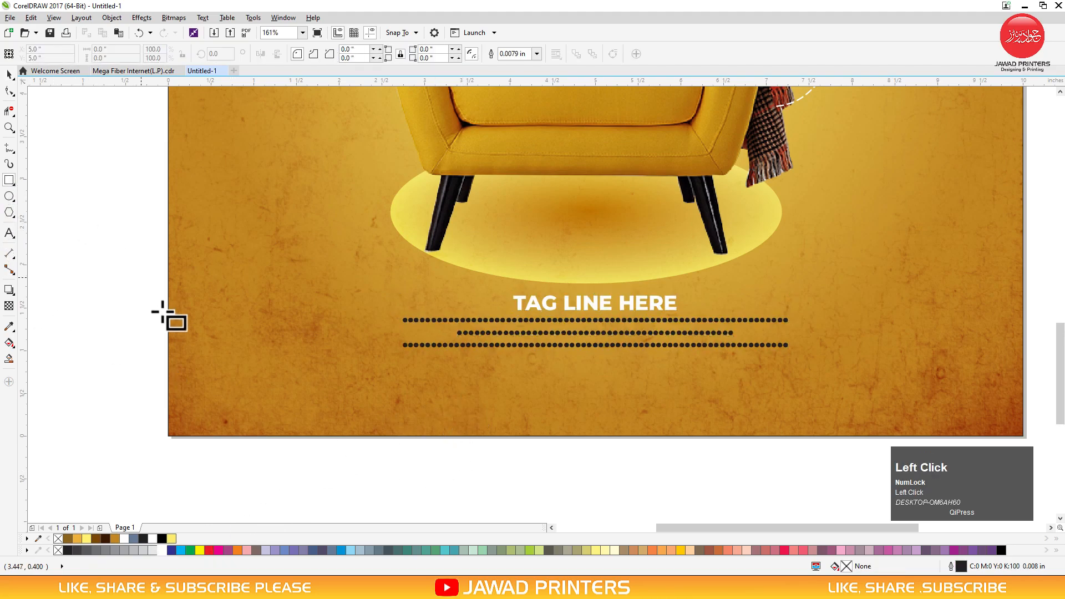
left_click_drag(193, 372, 353, 421)
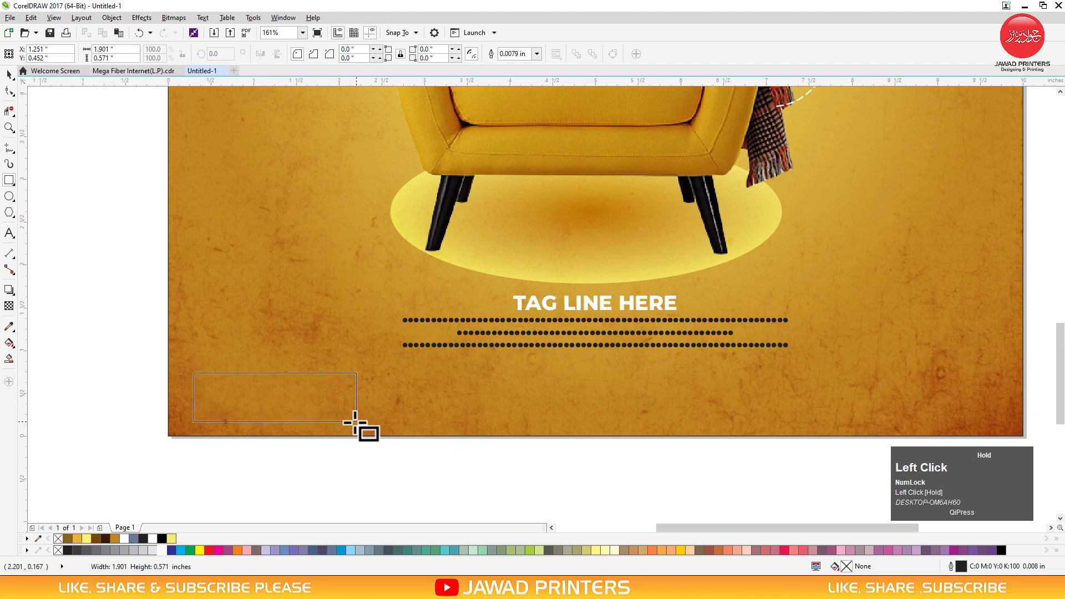
key("space")
left_click(9, 90)
left_click_drag(194, 372, 297, 402)
key("space")
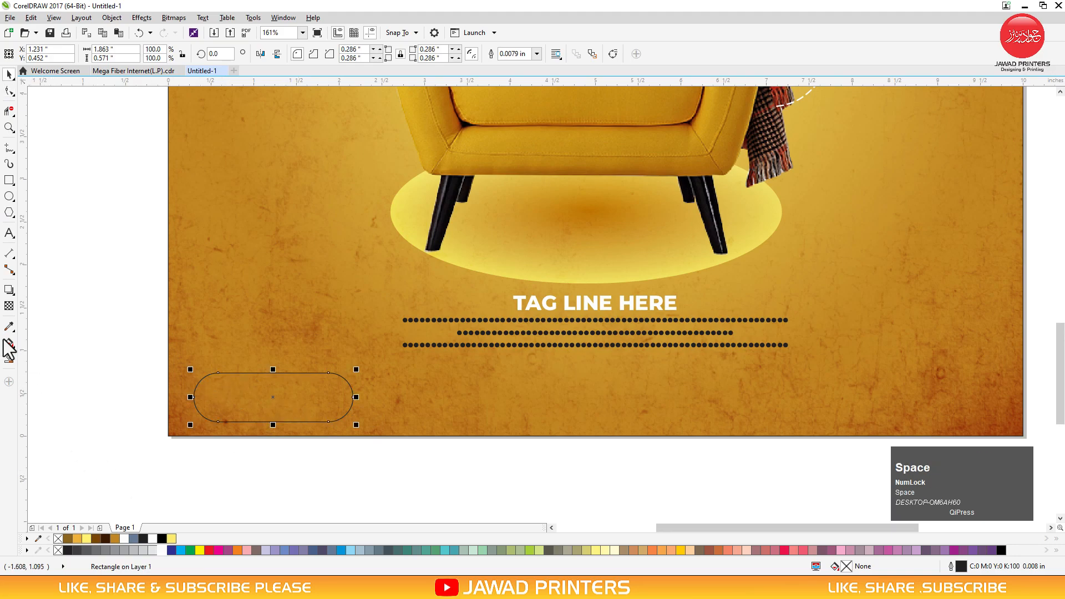
Give the pill a vertical brown-to-dark-brown gradient fill and remove its outline
left_click(7, 344)
left_click_drag(265, 414, 265, 373)
left_click(265, 413)
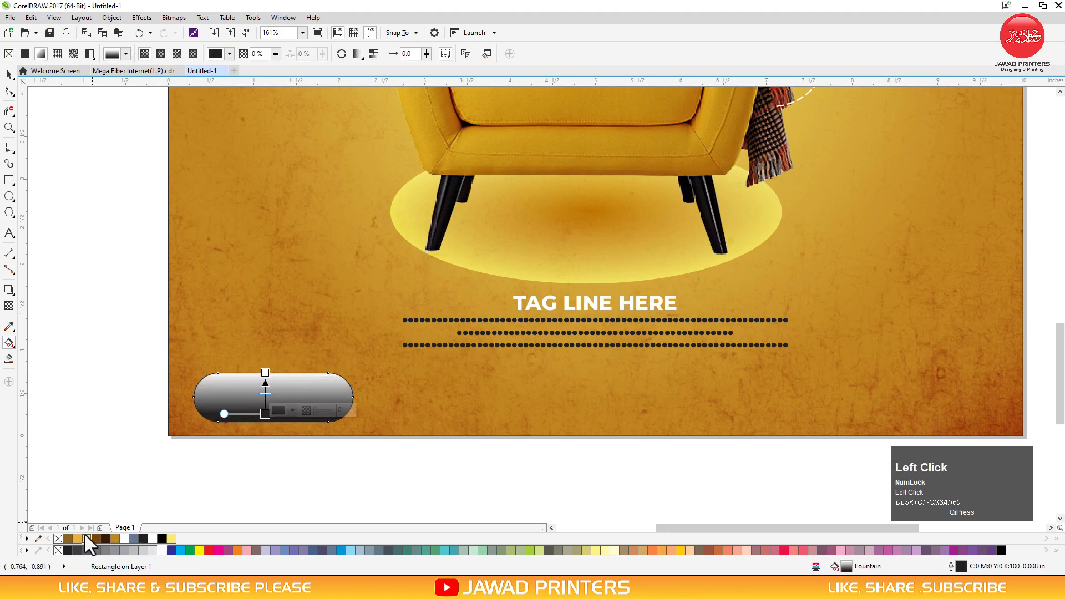
left_click(97, 538)
left_click(265, 373)
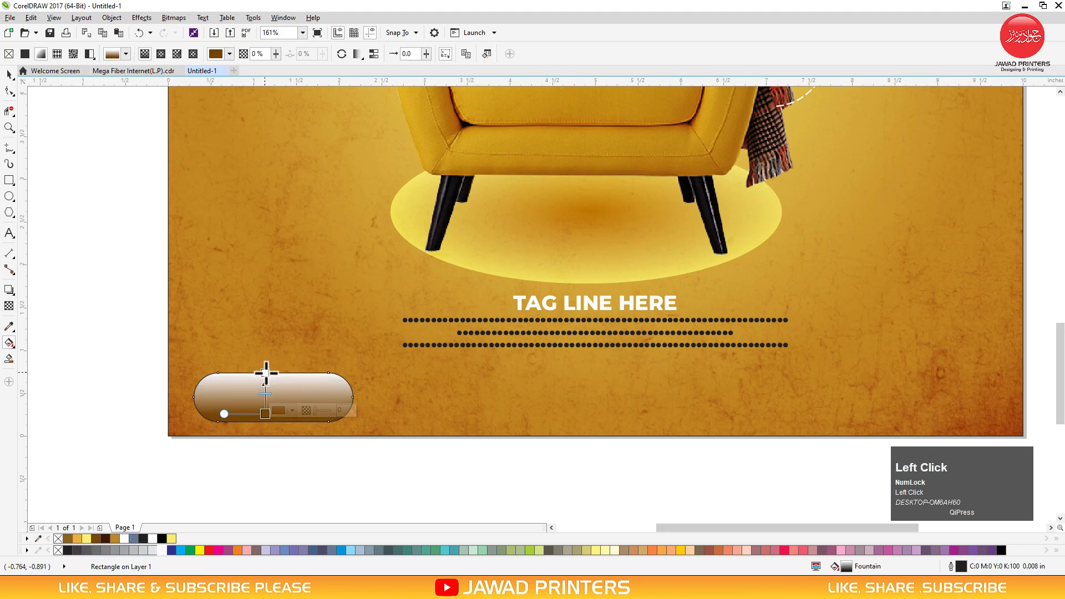
left_click(69, 537)
key("space")
right_click(59, 538)
Add a smaller inset copy of the pill with a reversed vertical gradient
key("F2")
left_click_drag(594, 325, 127, 484)
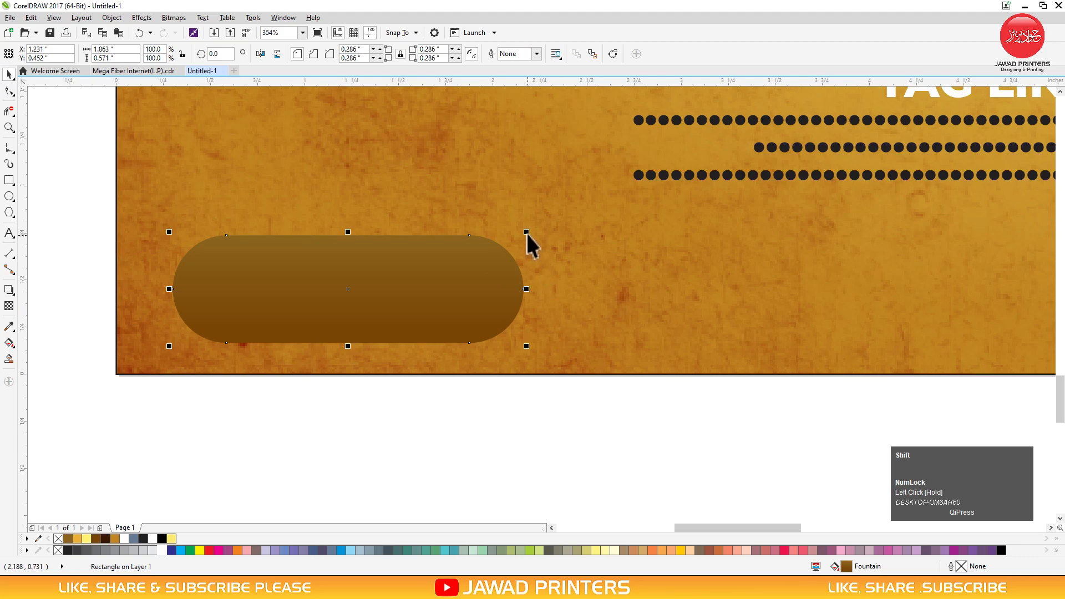
left_click_drag(527, 233, 513, 238)
right_click(514, 238)
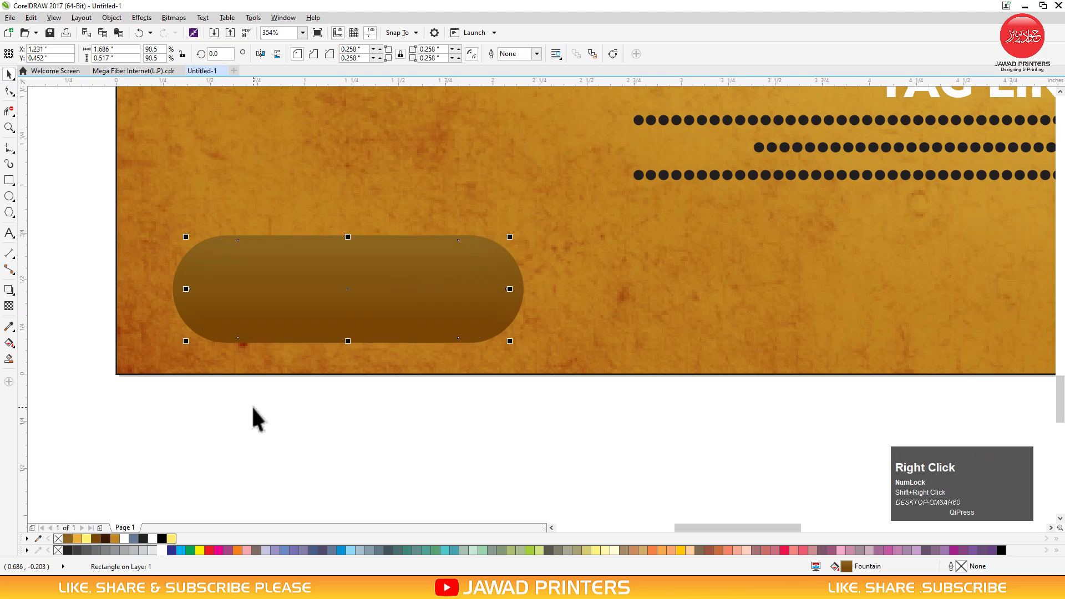
key("g")
left_click_drag(363, 256, 364, 335)
left_click_drag(364, 257, 365, 251)
key("space")
left_click(10, 233)
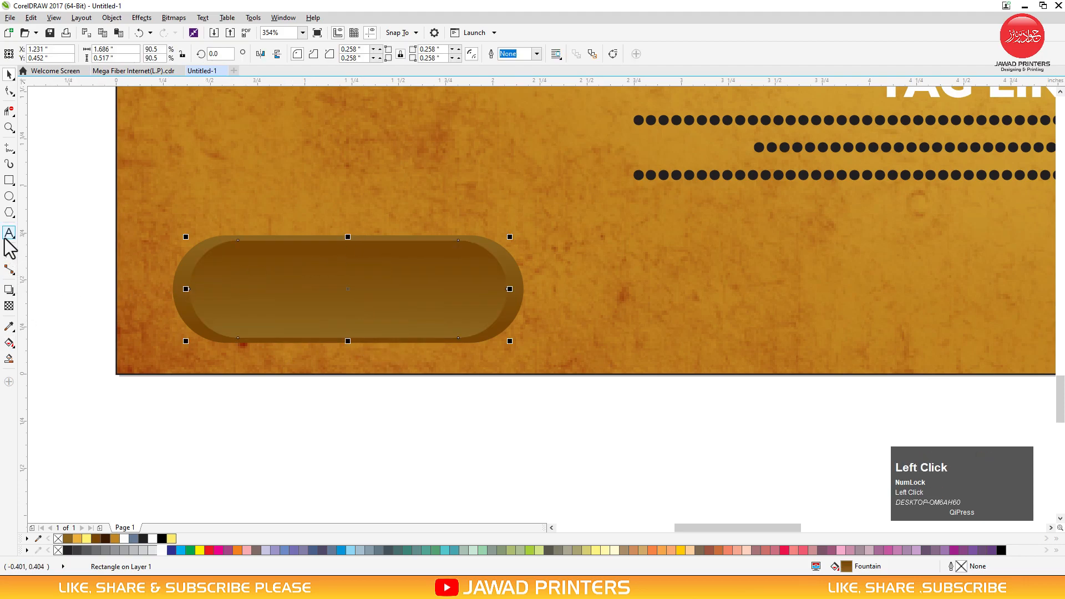
Type ORDER NOW in Montserrat ExtraBold and scale it down
left_click(160, 460)
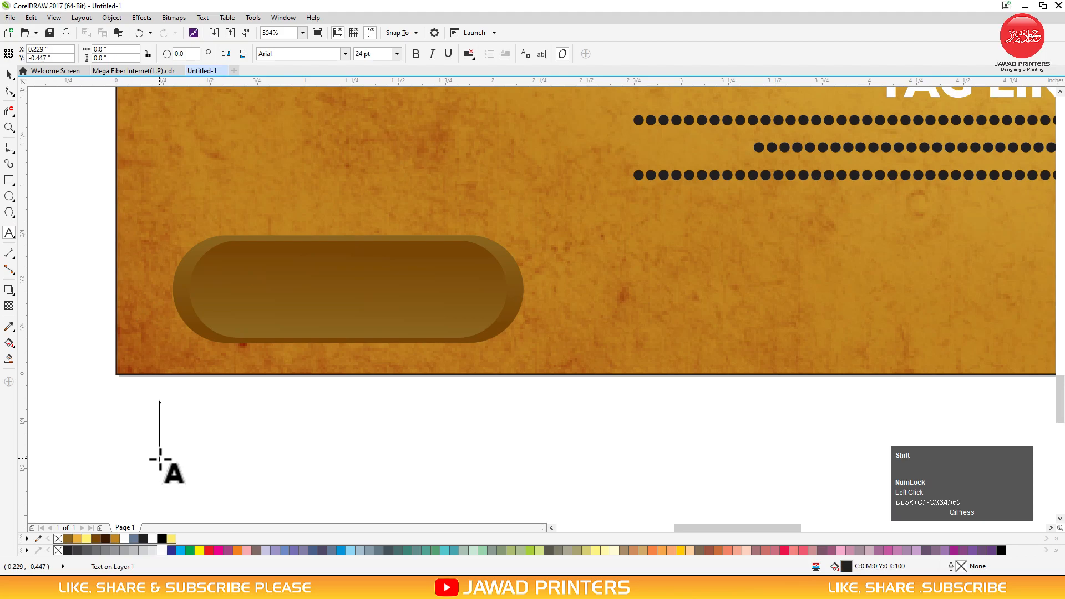
type("ORDER")
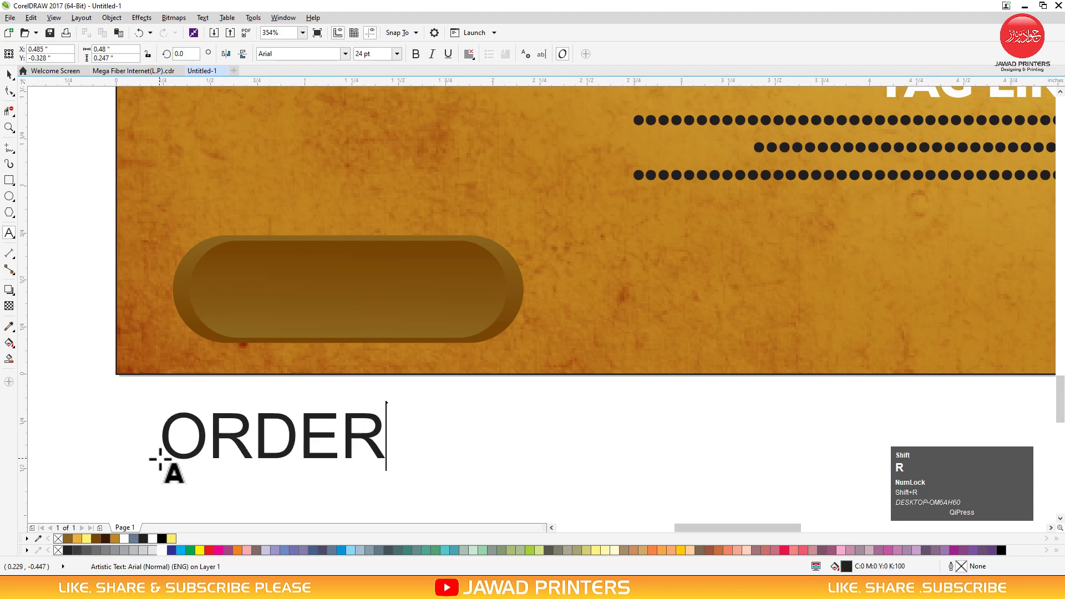
type(" NOW")
key("ctrl+space")
left_click(345, 53)
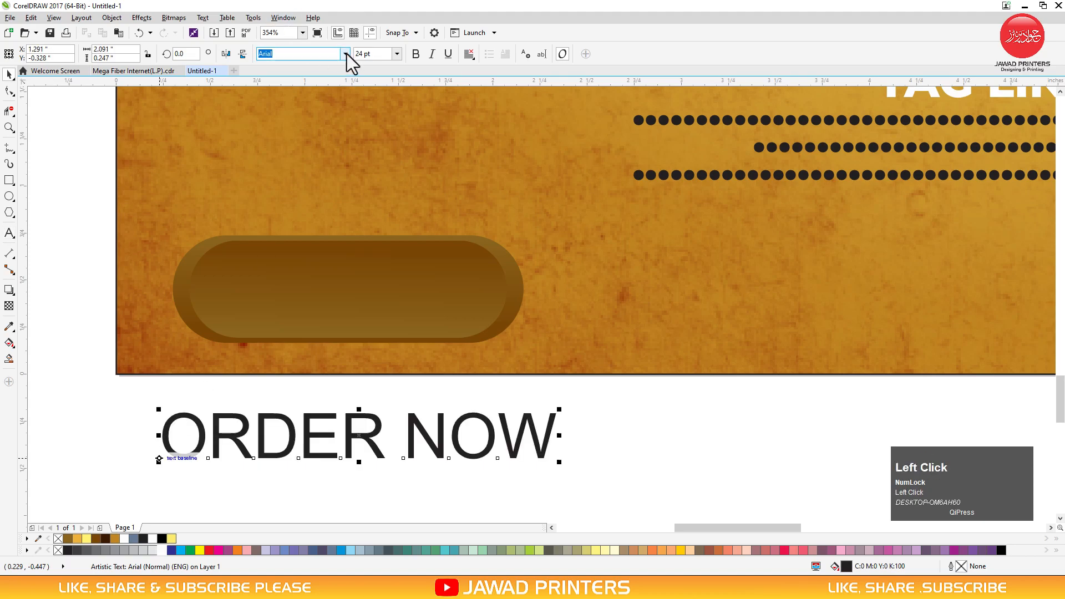
left_click(340, 91)
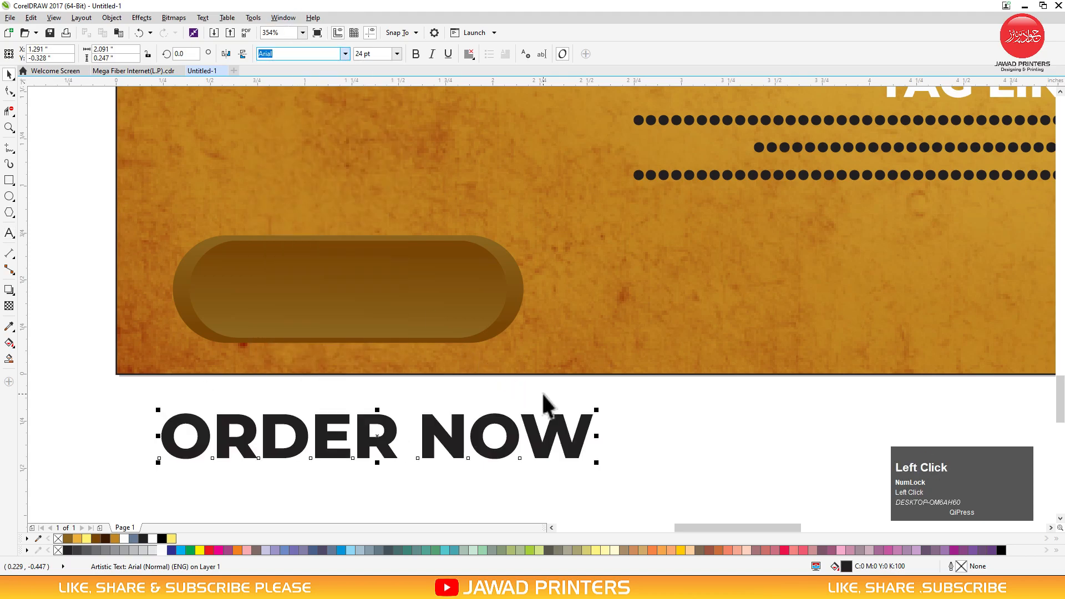
left_click_drag(593, 411, 570, 425)
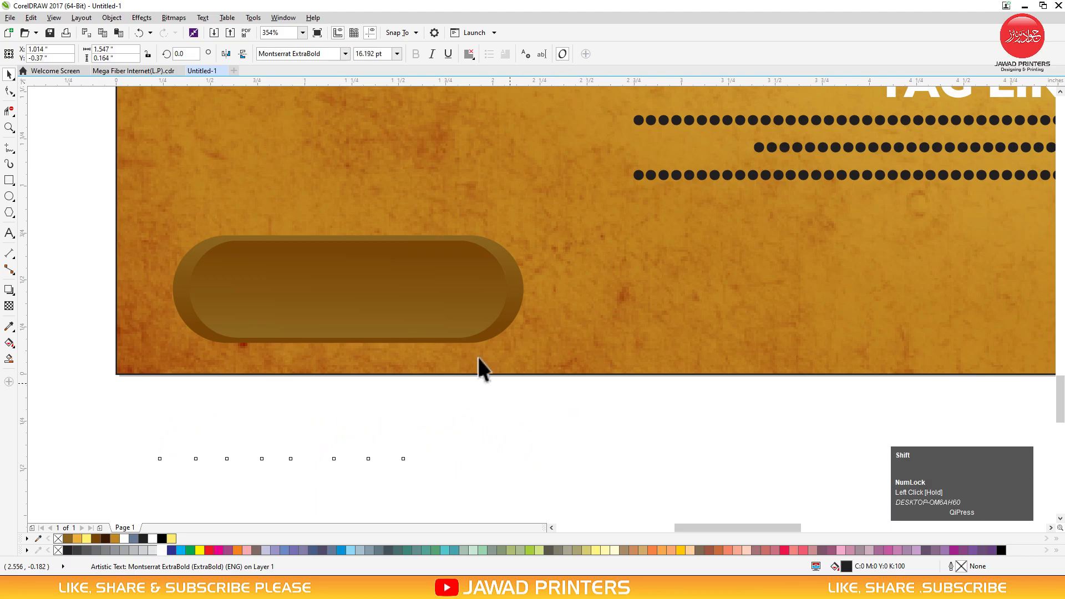
Centre the ORDER NOW text on the pill, make it white, and select the button
left_click(470, 318, "shift")
key("c")
key("e")
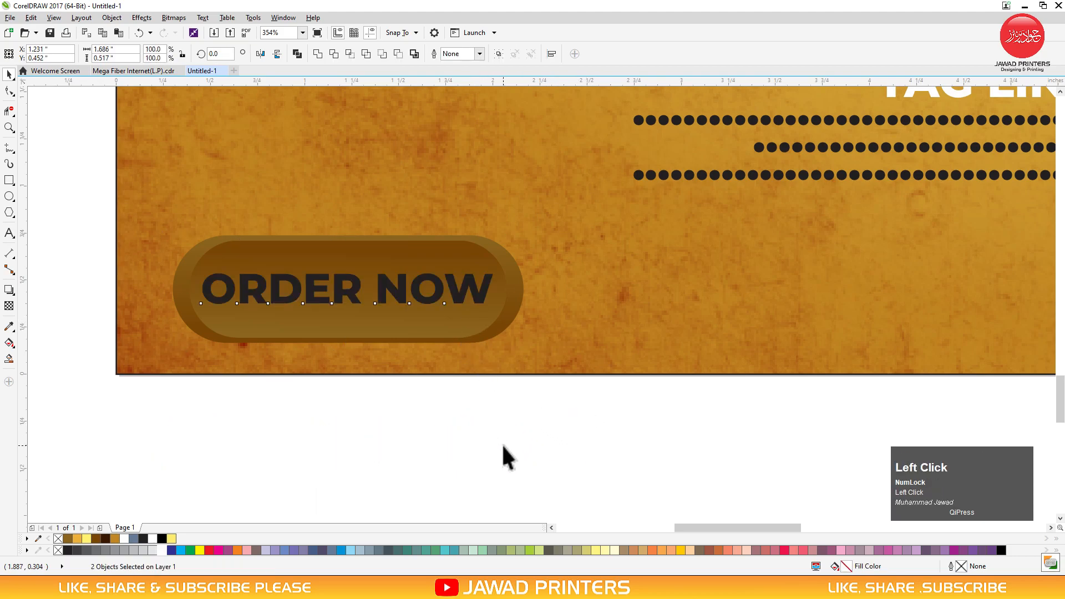
left_click(455, 301)
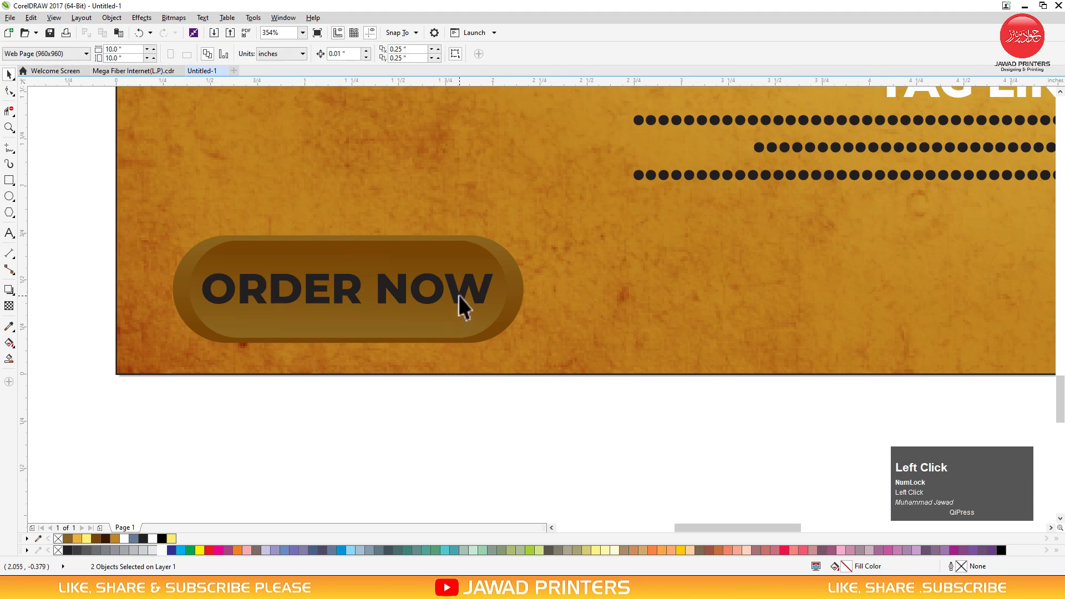
left_click(161, 549)
left_click_drag(157, 423, 582, 194)
left_click(9, 290)
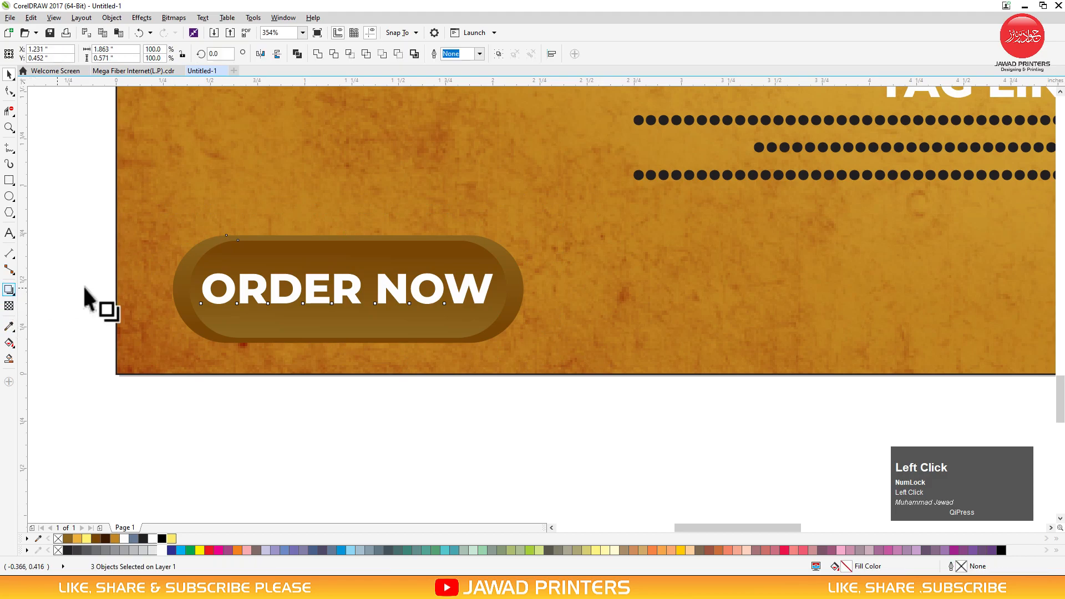
Add a drop shadow to the ORDER NOW button and select the shadow
left_click_drag(347, 289, 402, 327)
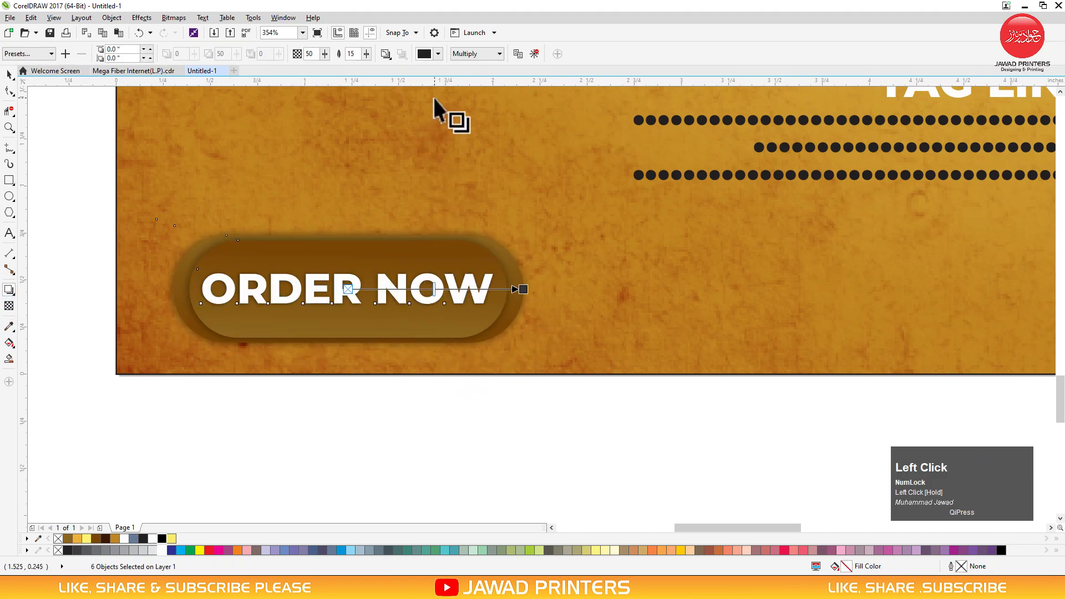
key("space")
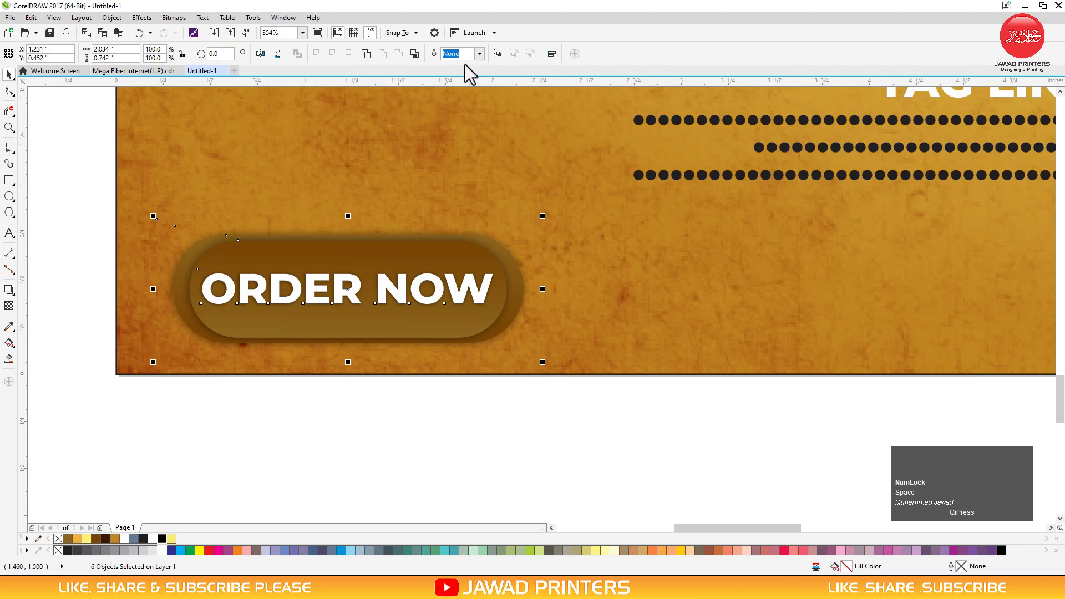
left_click(432, 410)
left_click(504, 255)
Set the button shadow's feathering to 8 and opacity to 85
left_click_drag(355, 54, 346, 57)
type("8")
key("Return")
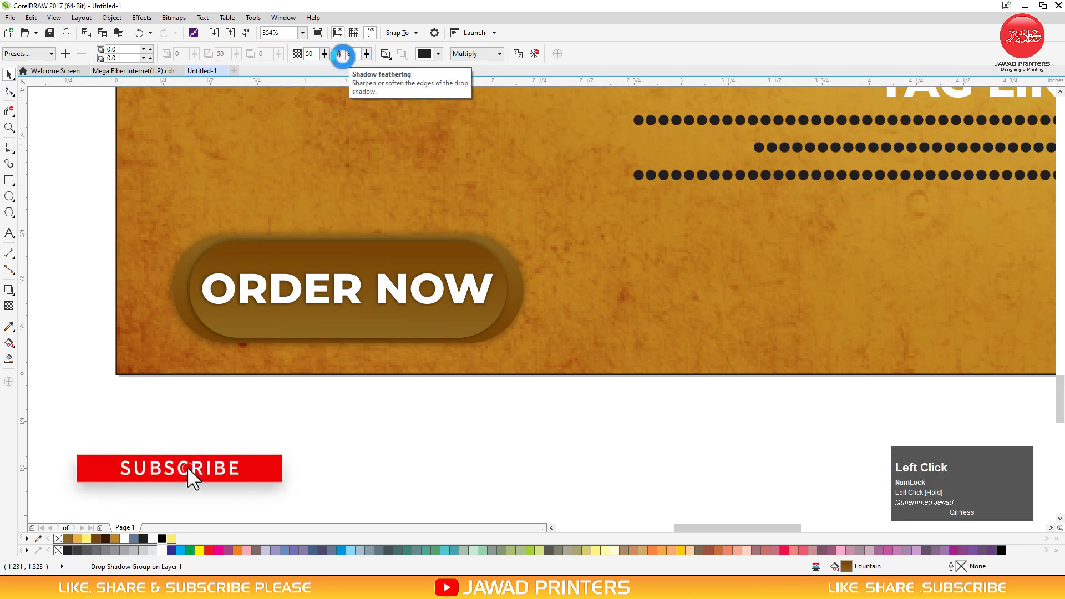
left_click(312, 53)
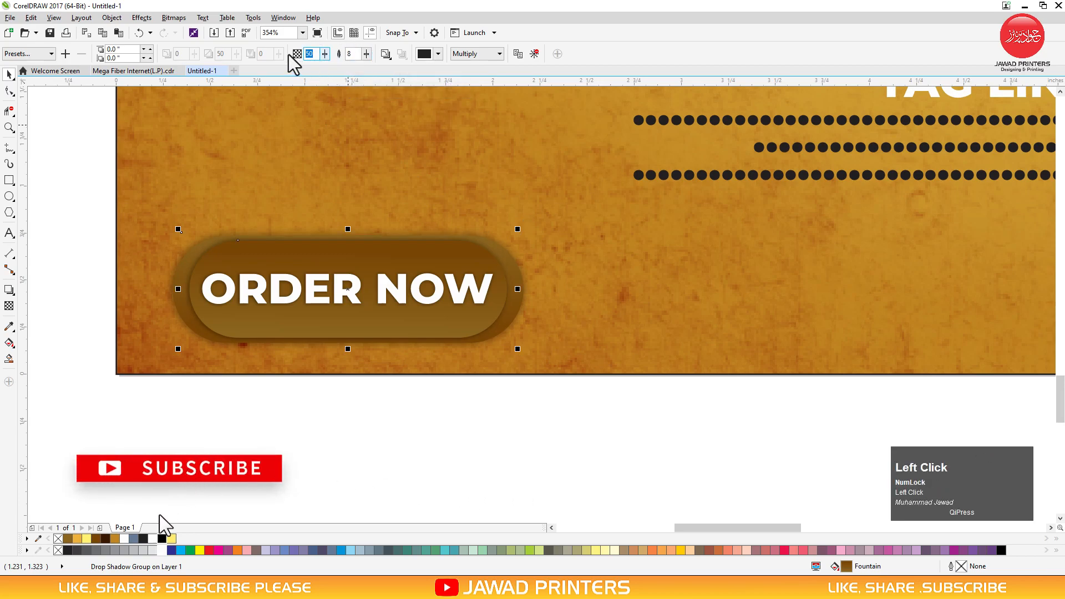
key("Return")
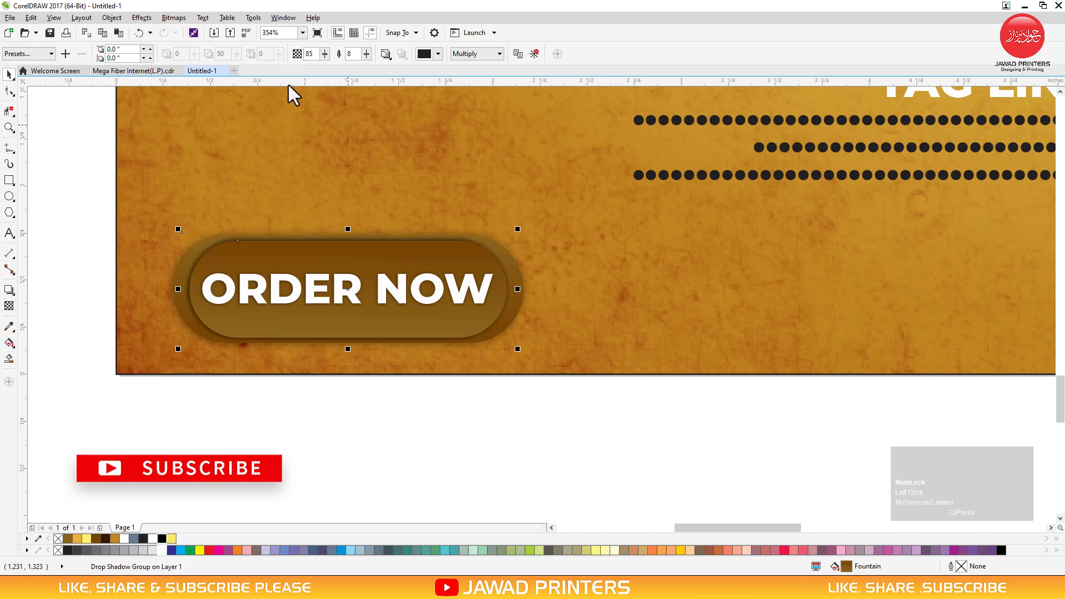
left_click(357, 431)
key("F4")
scroll(367, 425, "down", 1)
left_click_drag(360, 425, 508, 466)
Drop a copy of the ORDER NOW button to the right and clear its drop shadow
key("F2")
left_click_drag(397, 435, 557, 471)
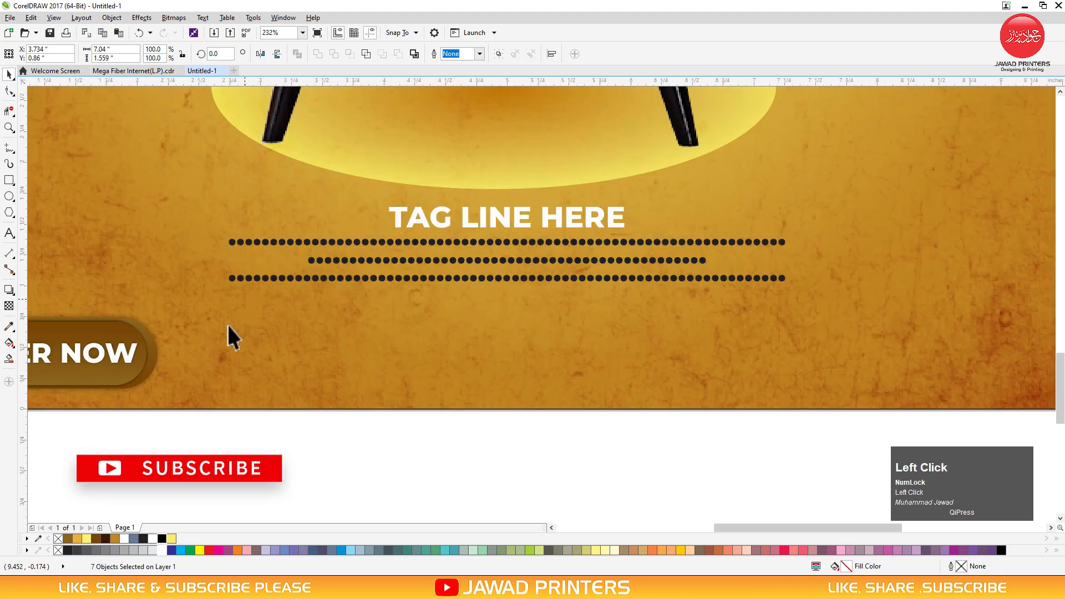
left_click_drag(120, 358, 531, 364)
right_click(531, 364)
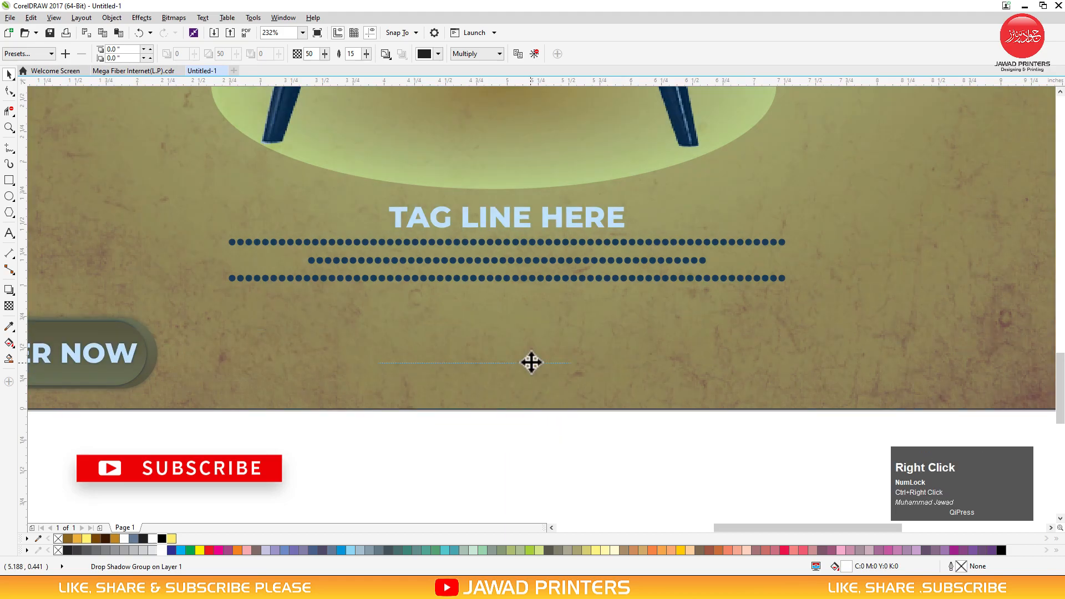
left_click(534, 54)
Replace the copy's text with 'Contact Us' and a phone number
left_click(480, 361, "ctrl")
double_click(479, 360)
key("ctrl+a")
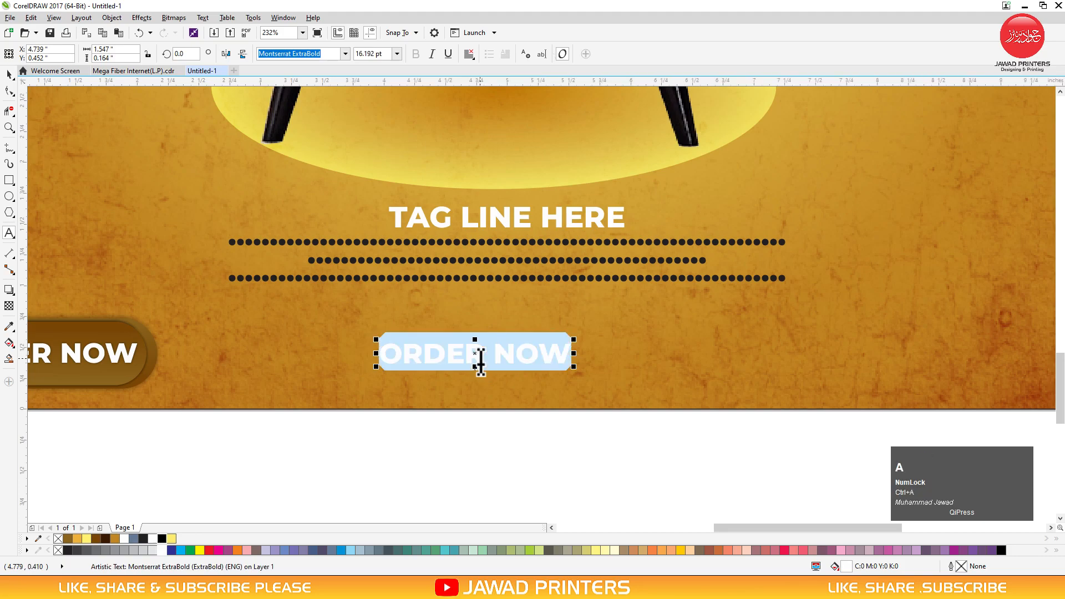
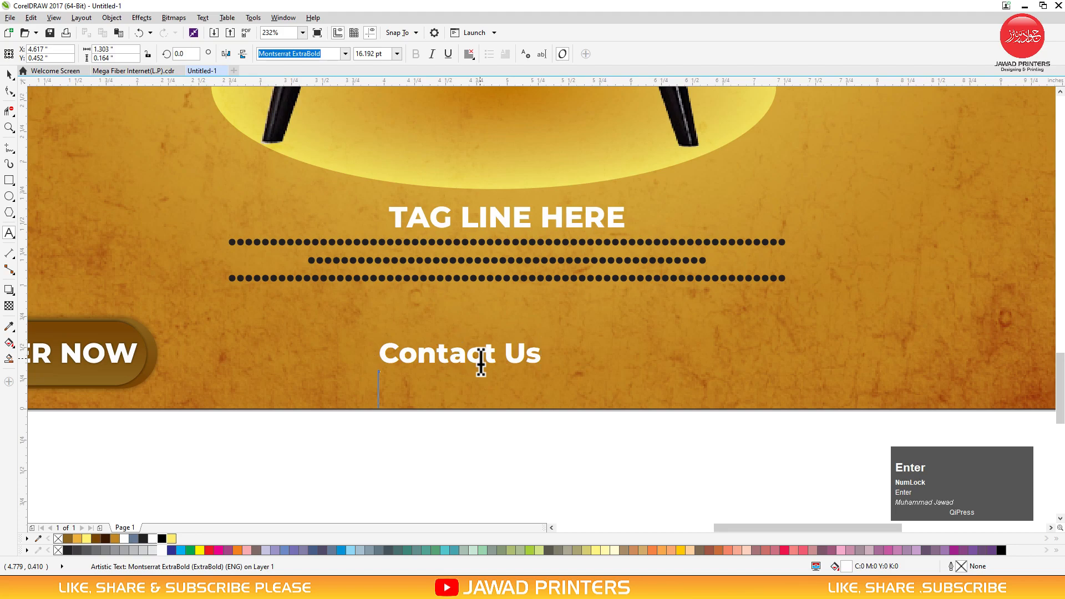
key("ctrl+space")
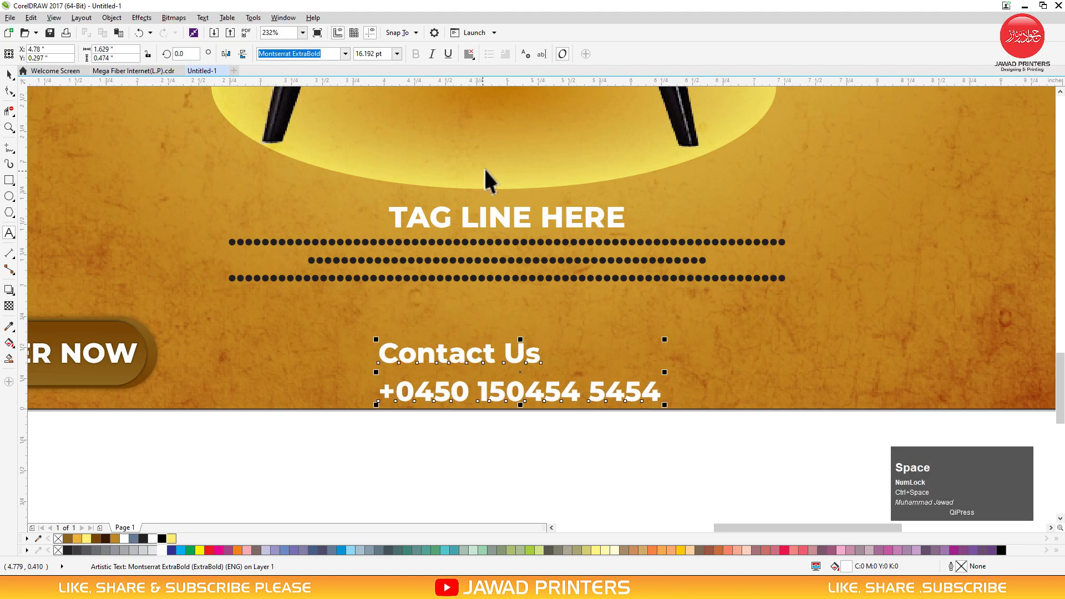
Centre-align the contact lines, tighten their line spacing and scale the text down
left_click(468, 56)
left_click(487, 90)
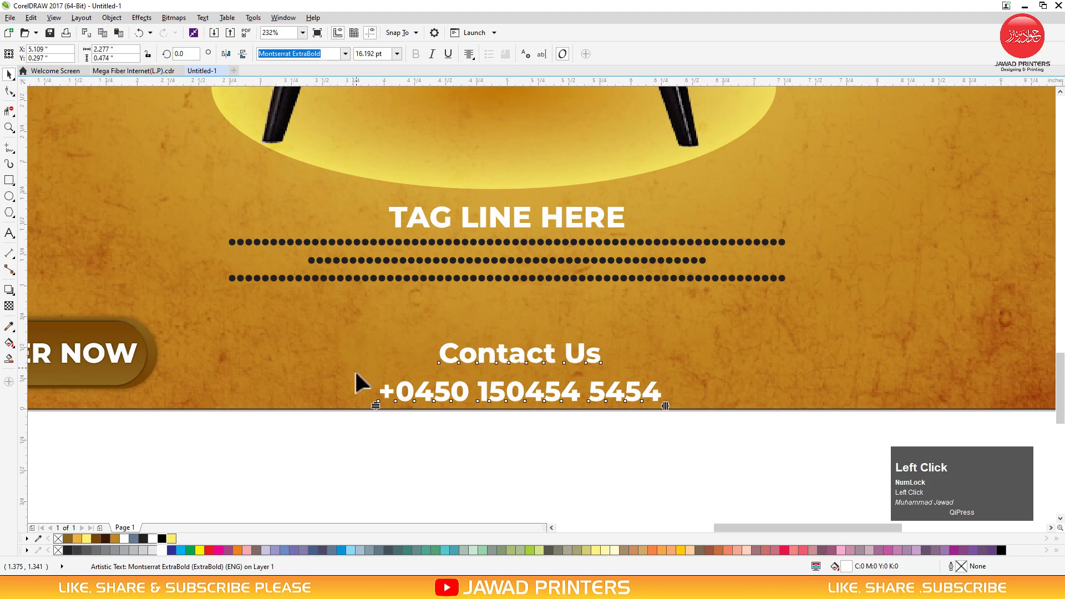
left_click_drag(376, 409, 373, 385)
key("space")
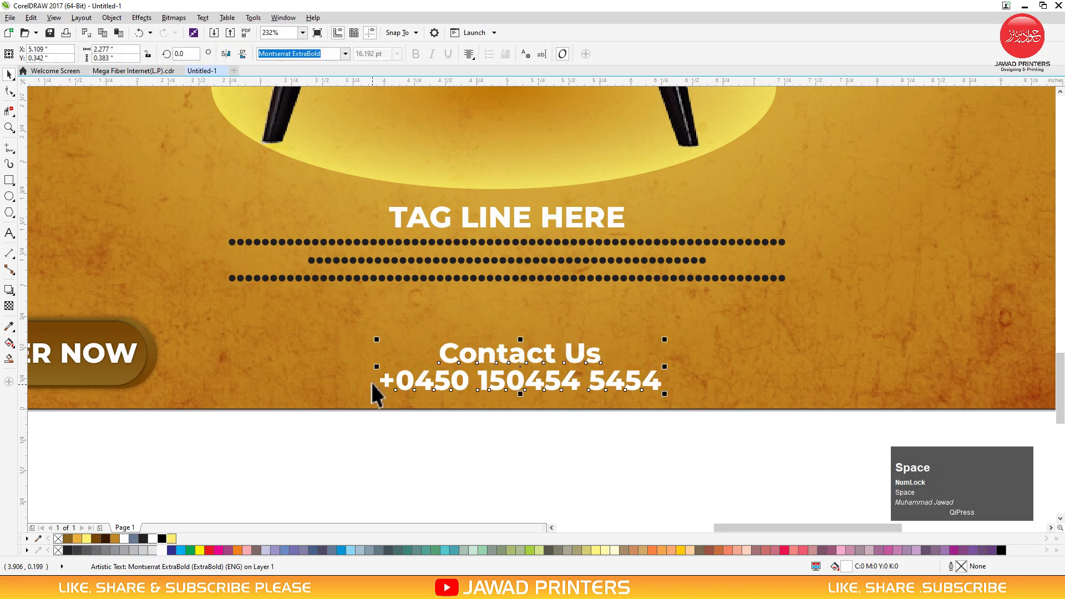
left_click_drag(664, 339, 643, 342)
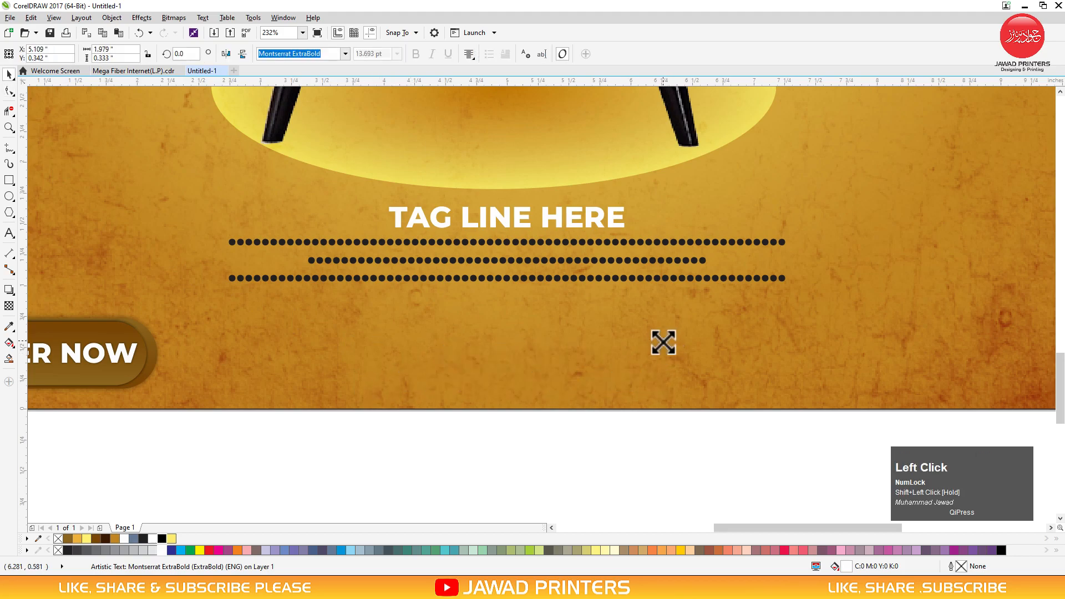
Bottom-align the contact text with the ORDER NOW button
left_click(344, 377)
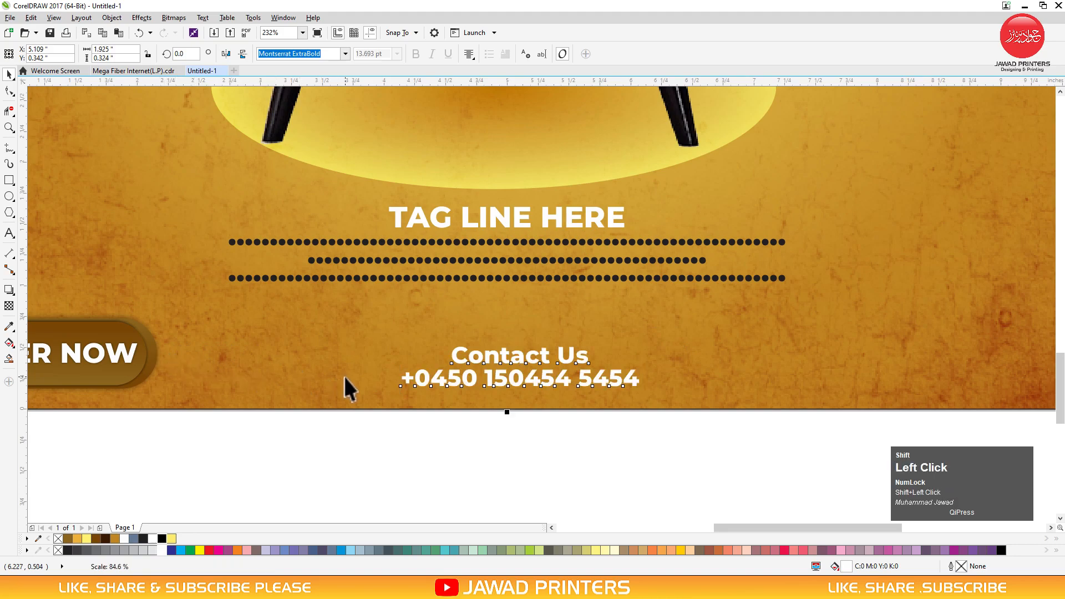
left_click(451, 361)
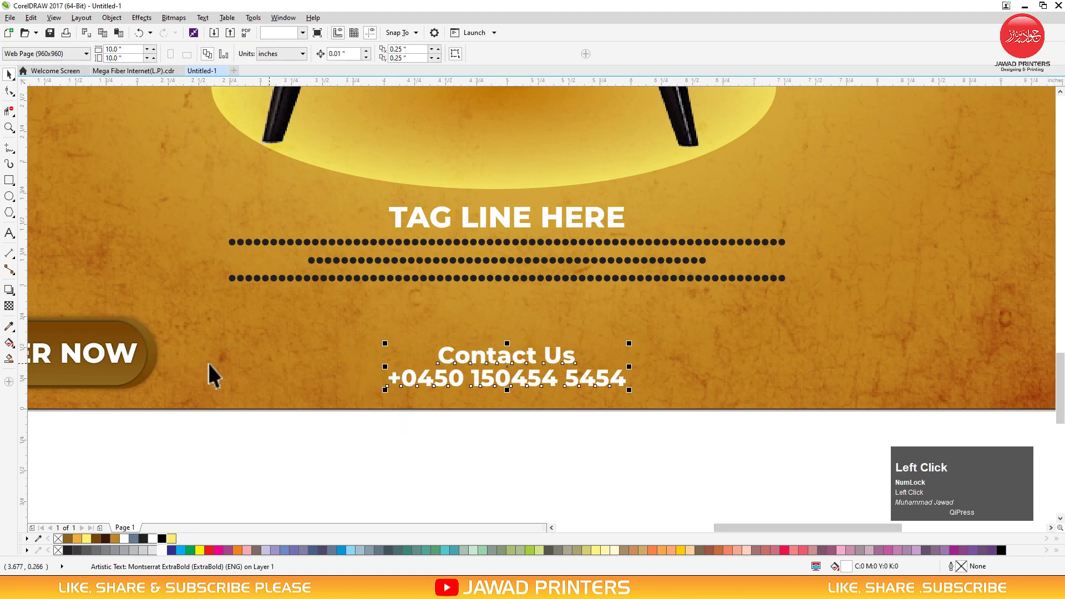
left_click(150, 362, "shift")
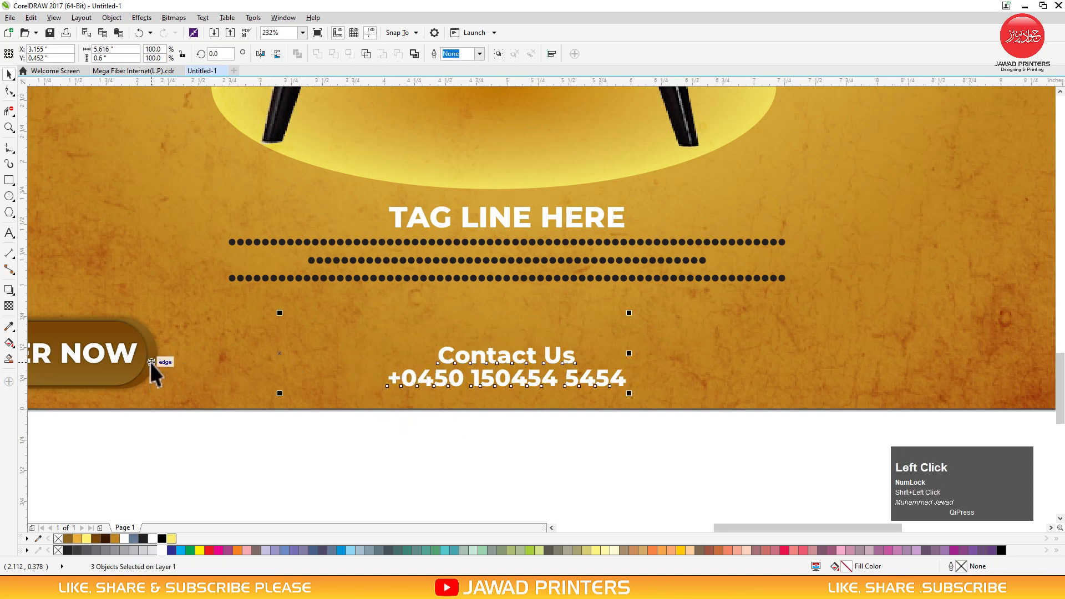
key("b")
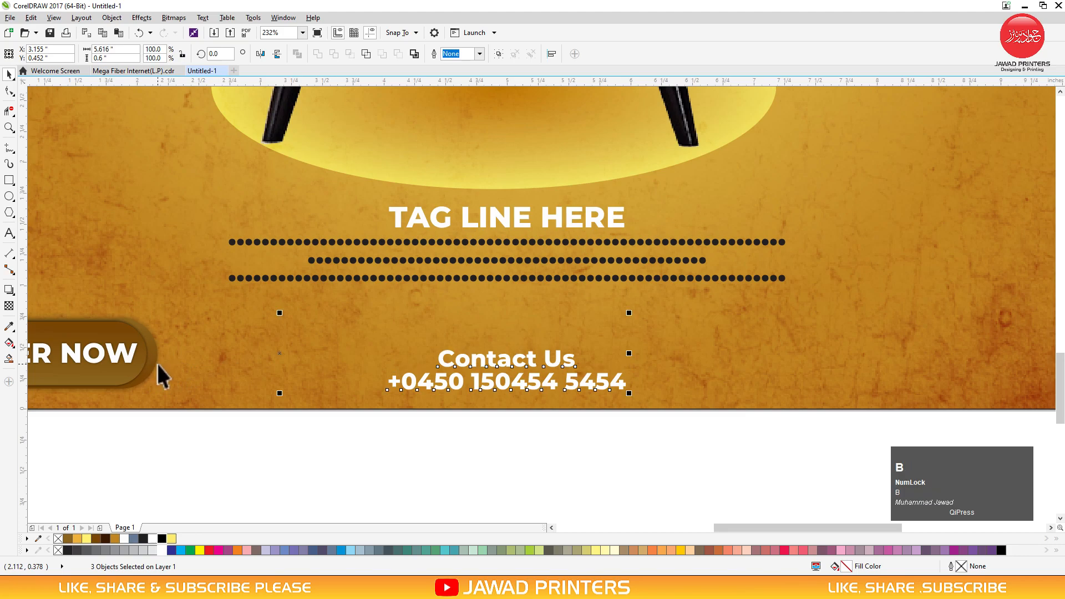
key("F3")
left_click(368, 439)
left_click_drag(267, 336, 869, 428)
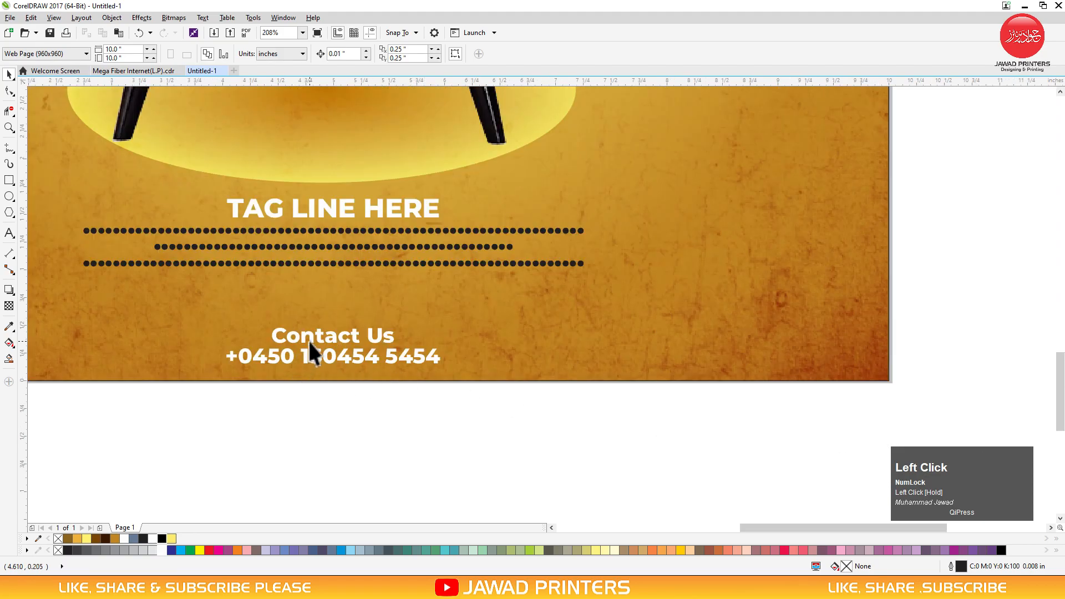
left_click_drag(309, 335, 725, 343)
right_click(724, 345)
double_click(725, 343)
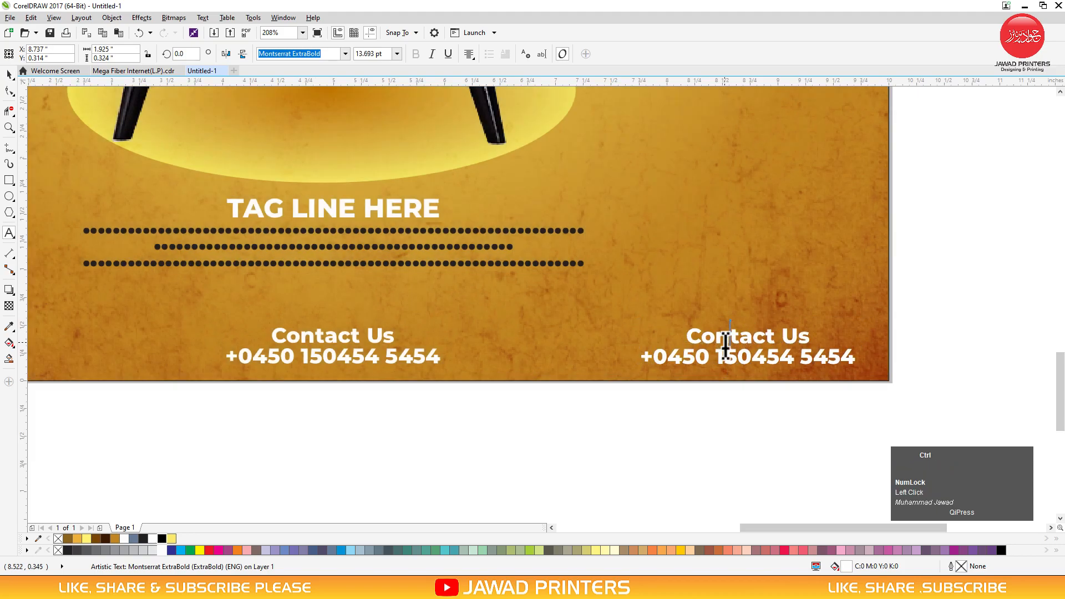
type("www.you")
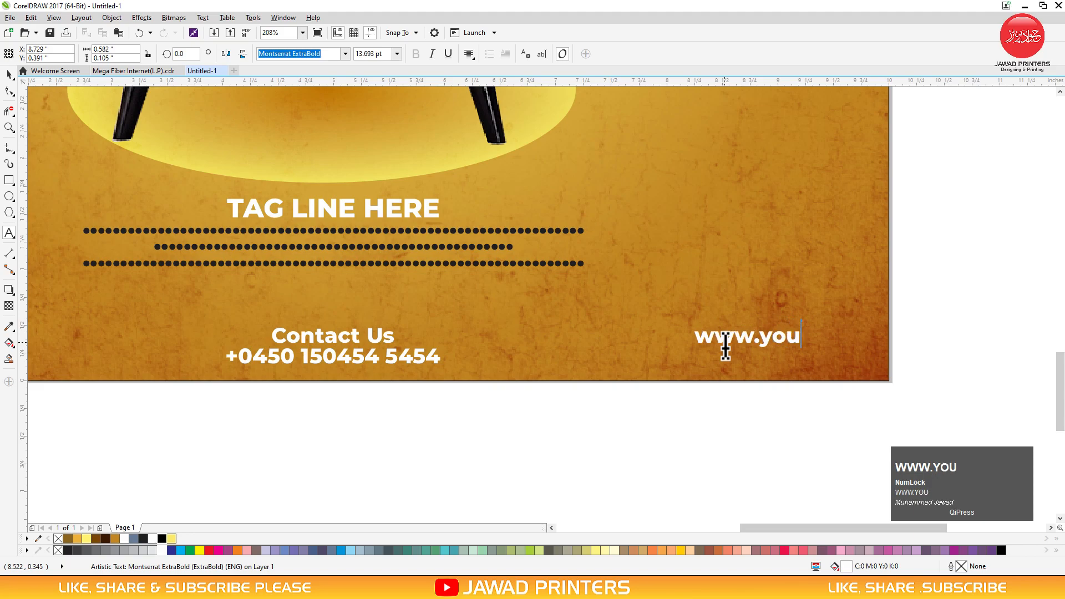
type("rwebs")
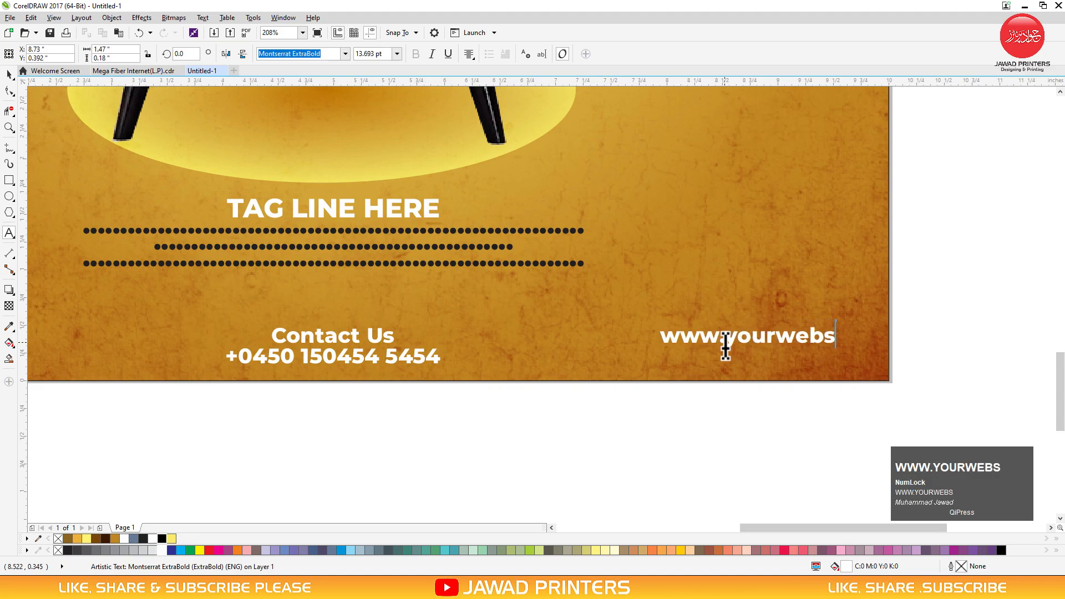
type("ite.com")
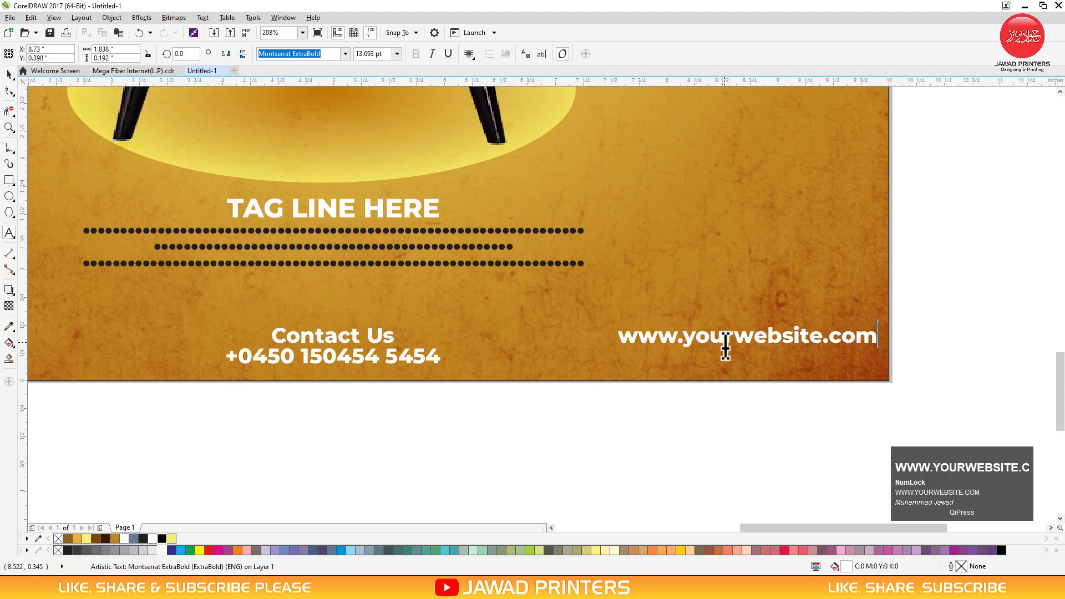
key("ctrl+space")
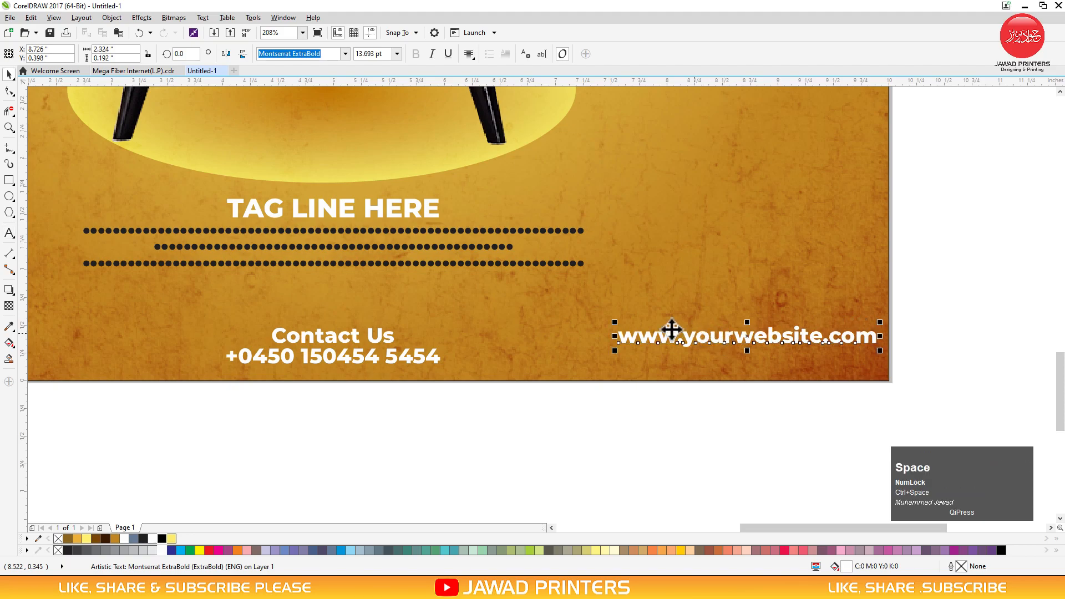
Bottom-align the website line with the contact text
left_click(428, 359, "shift")
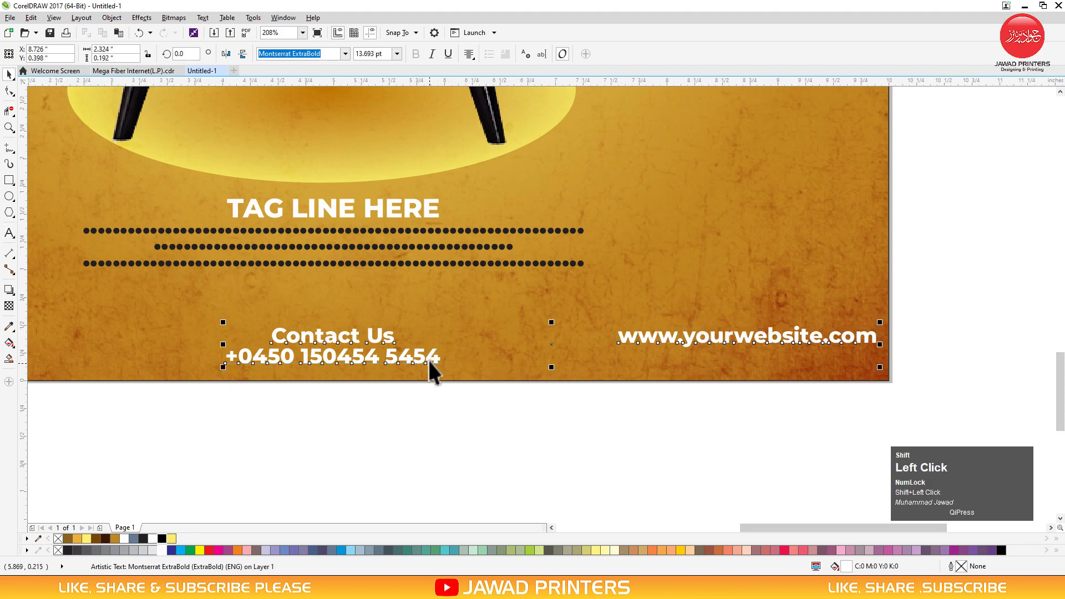
key("b")
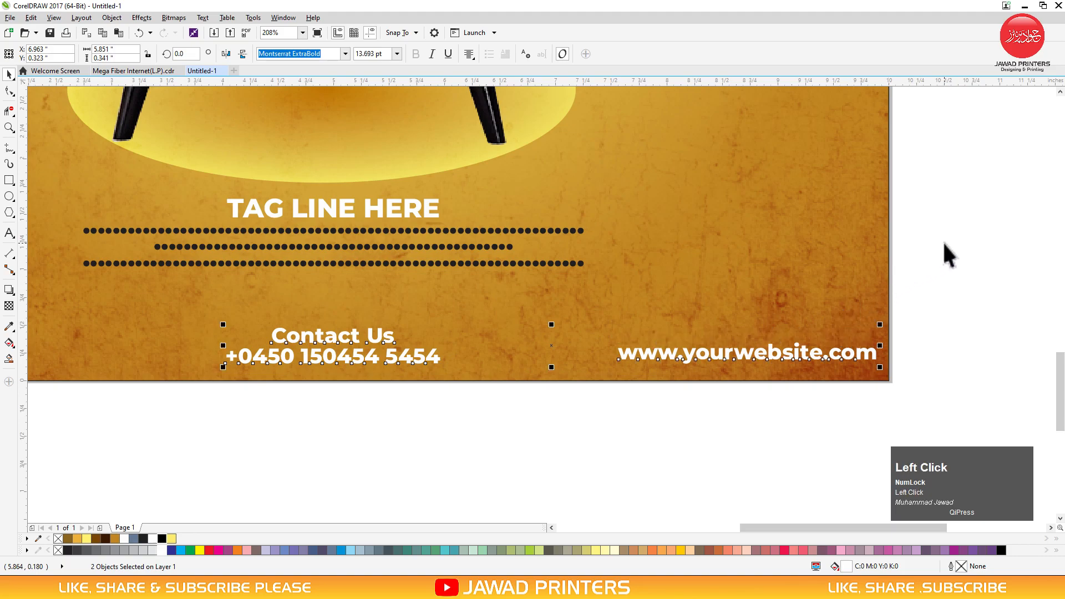
key("F3")
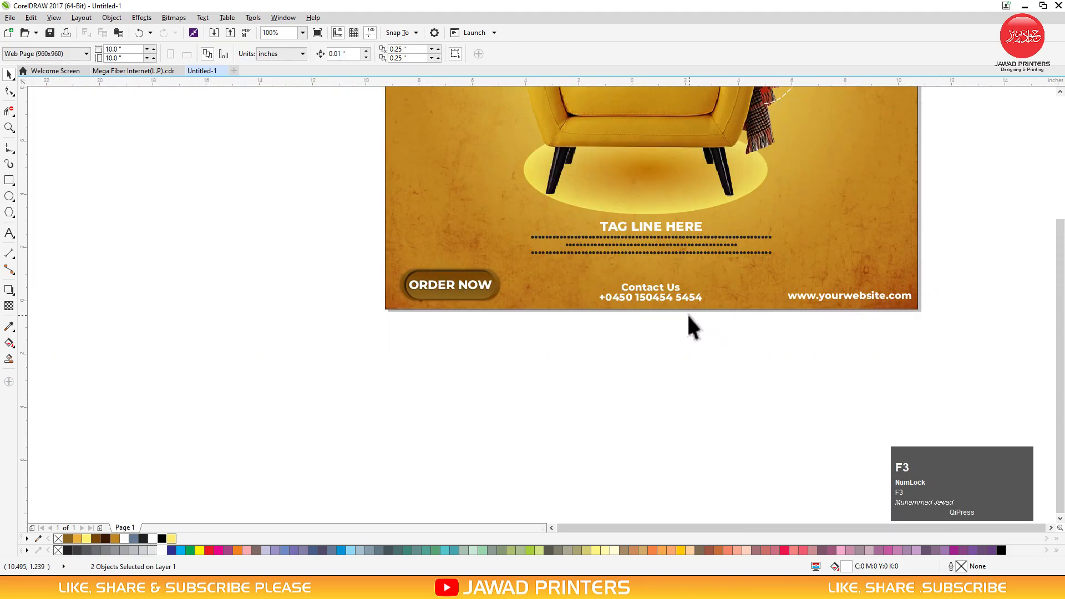
Nudge the website text slightly left, away from the poster's right edge
key("F3")
key("F2")
left_click_drag(672, 315, 921, 91)
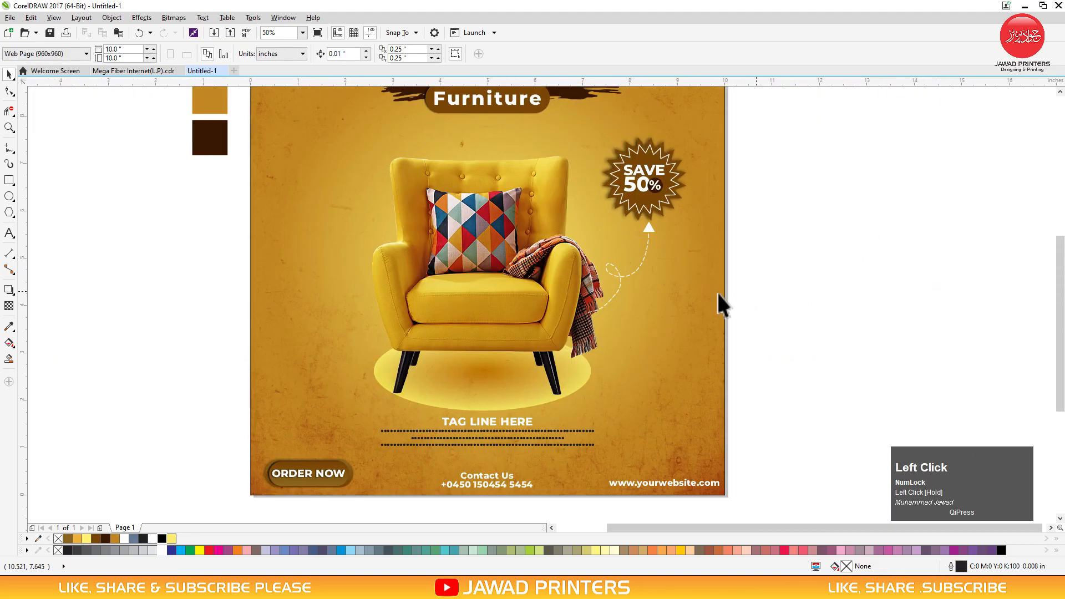
left_click(650, 171)
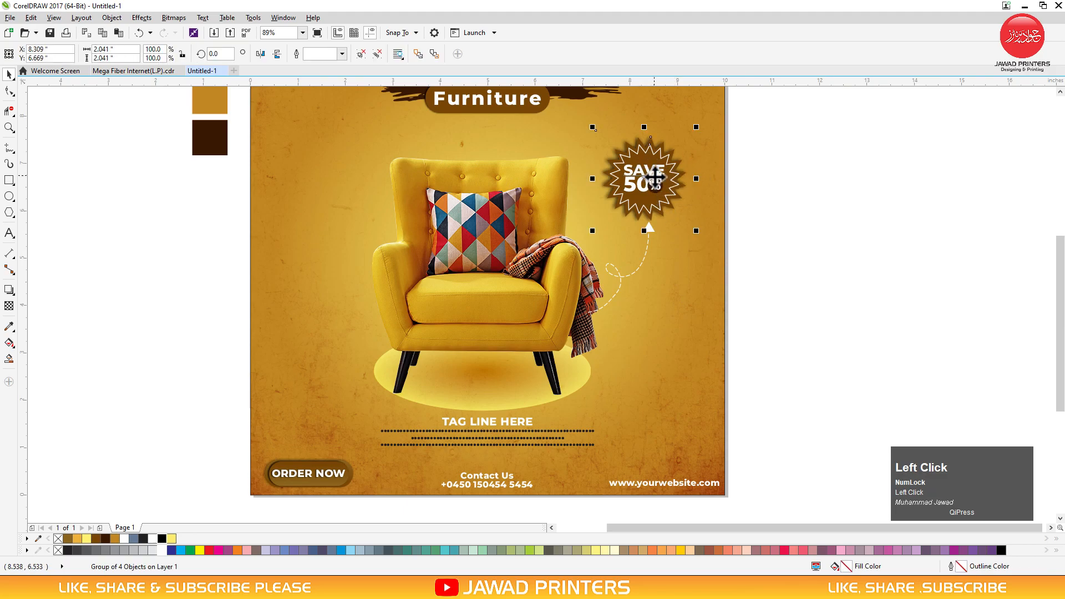
left_click(704, 484, "ctrl")
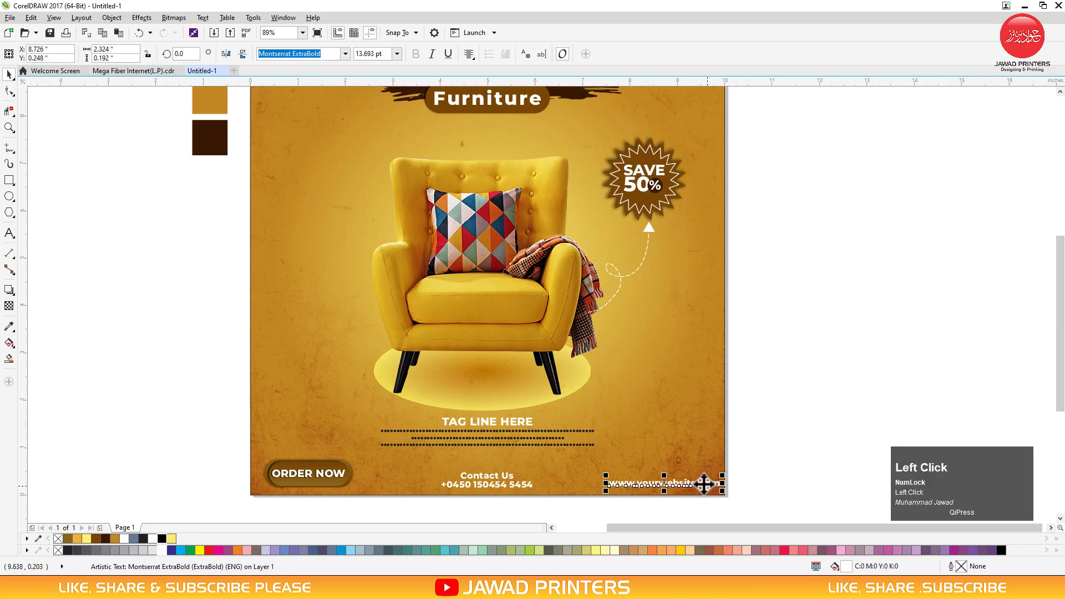
left_click_drag(699, 483, 690, 483)
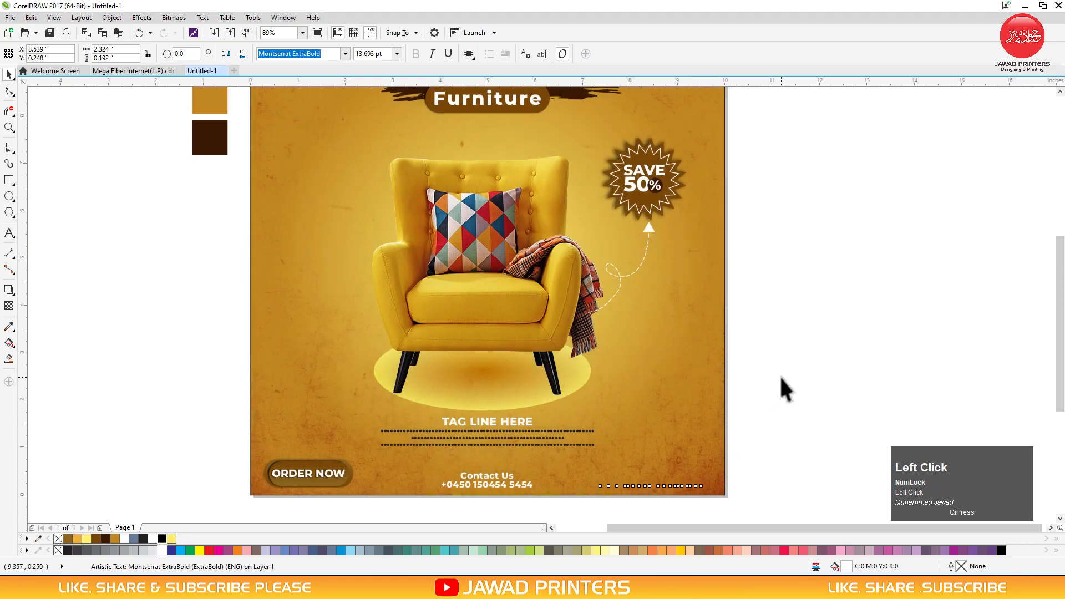
Delete the spare colour swatches sitting beside the poster page
left_click(701, 376)
key("shift+F2")
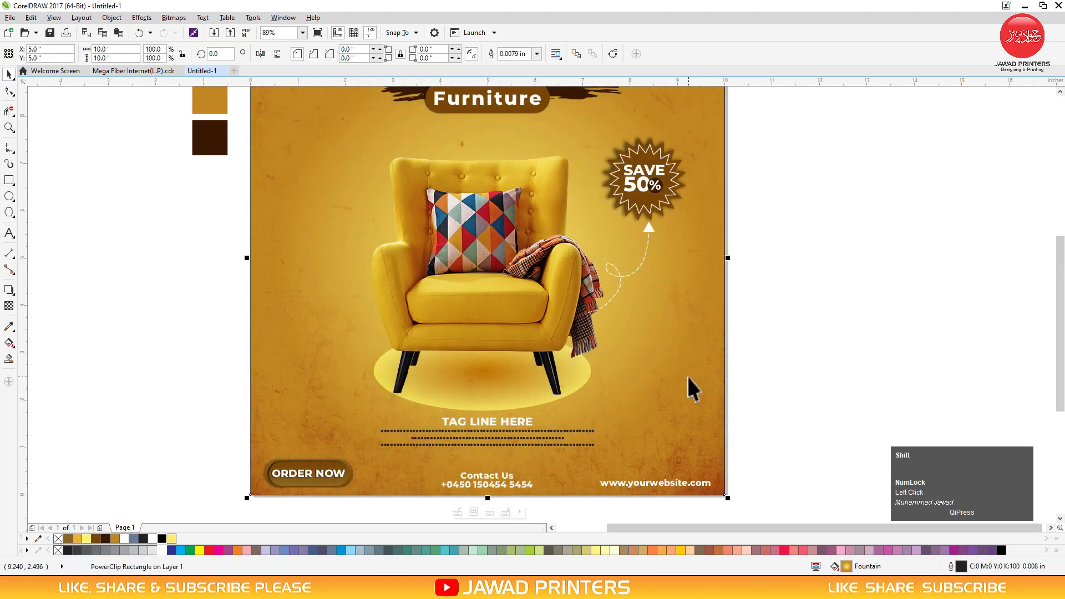
left_click_drag(206, 271, 329, 84)
key("Delete")
Show the finished poster in Full-screen Preview
left_click(376, 237)
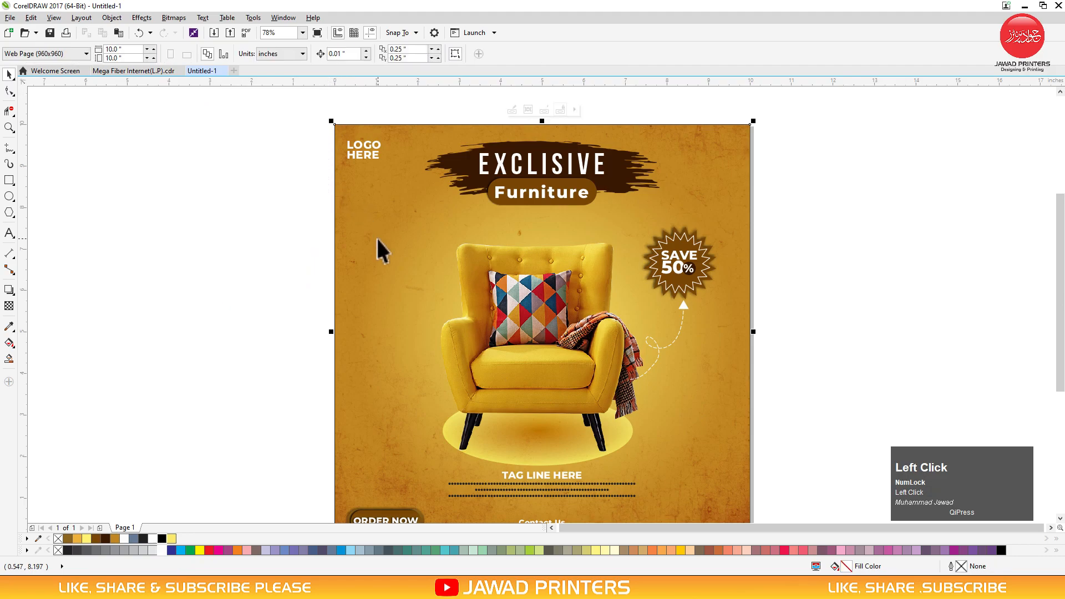
scroll(376, 236, "down", 1)
right_click(267, 238)
left_click(281, 243)
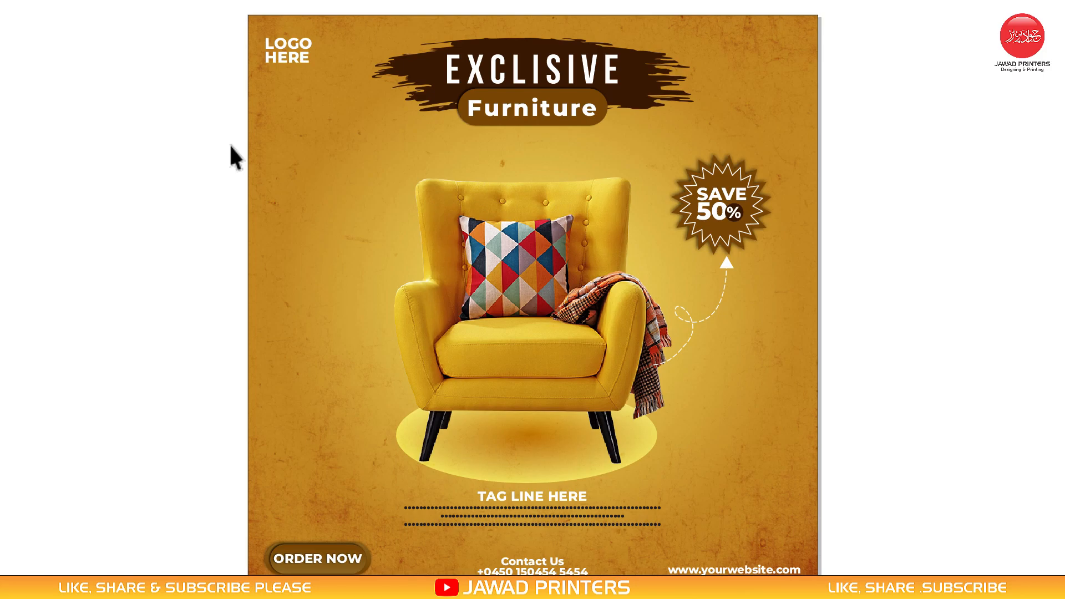